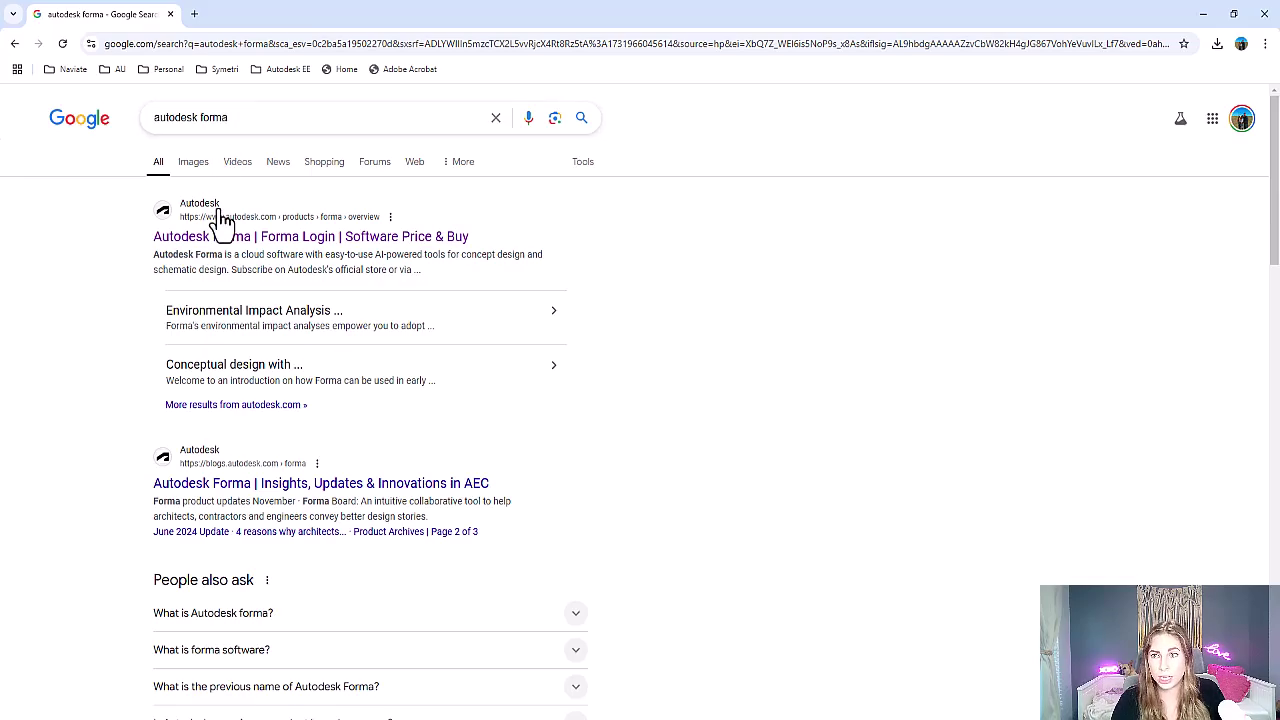
Open the Autodesk Forma product page, glance at the account menu, then go to the Forma hub
left_click(415, 240)
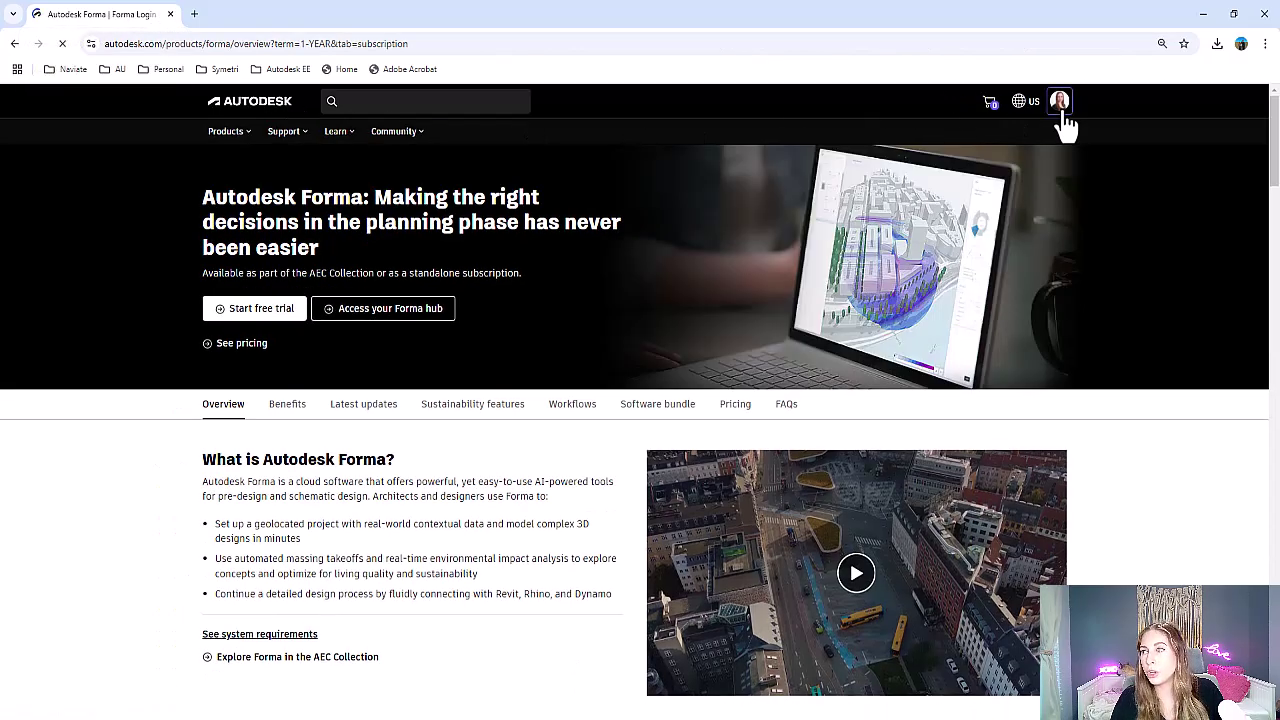
left_click(1059, 101)
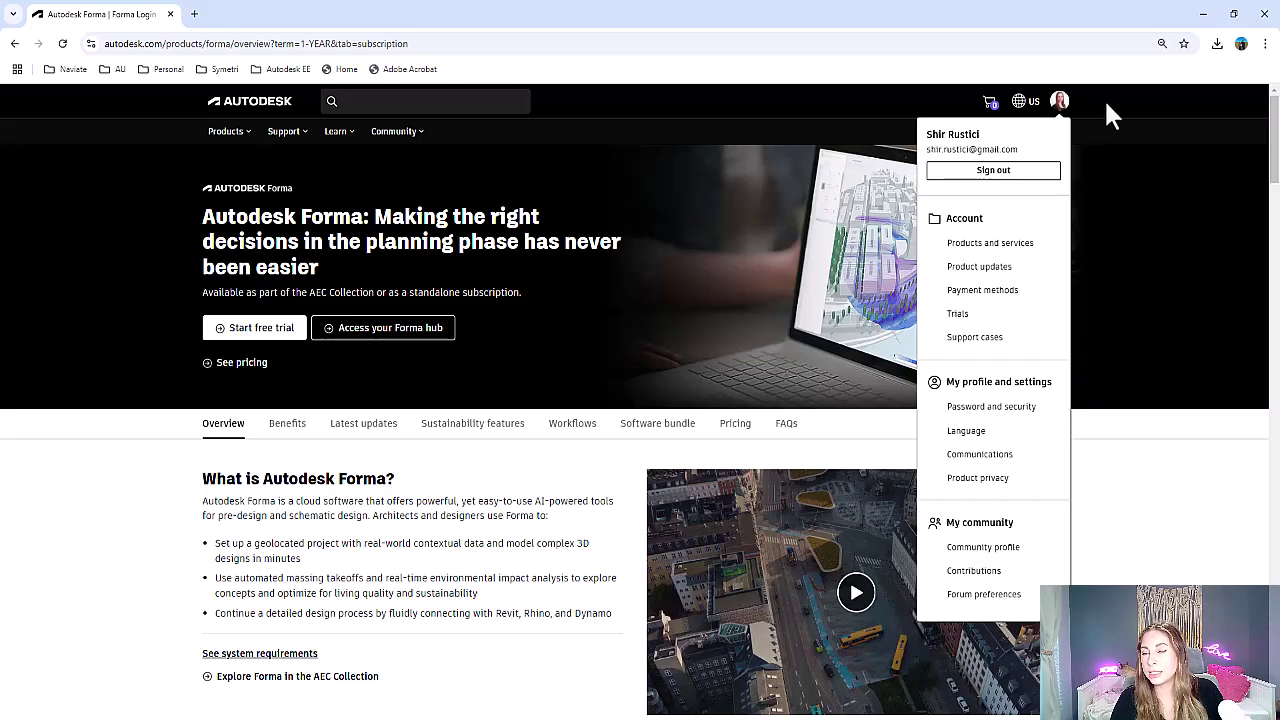
left_click(1104, 98)
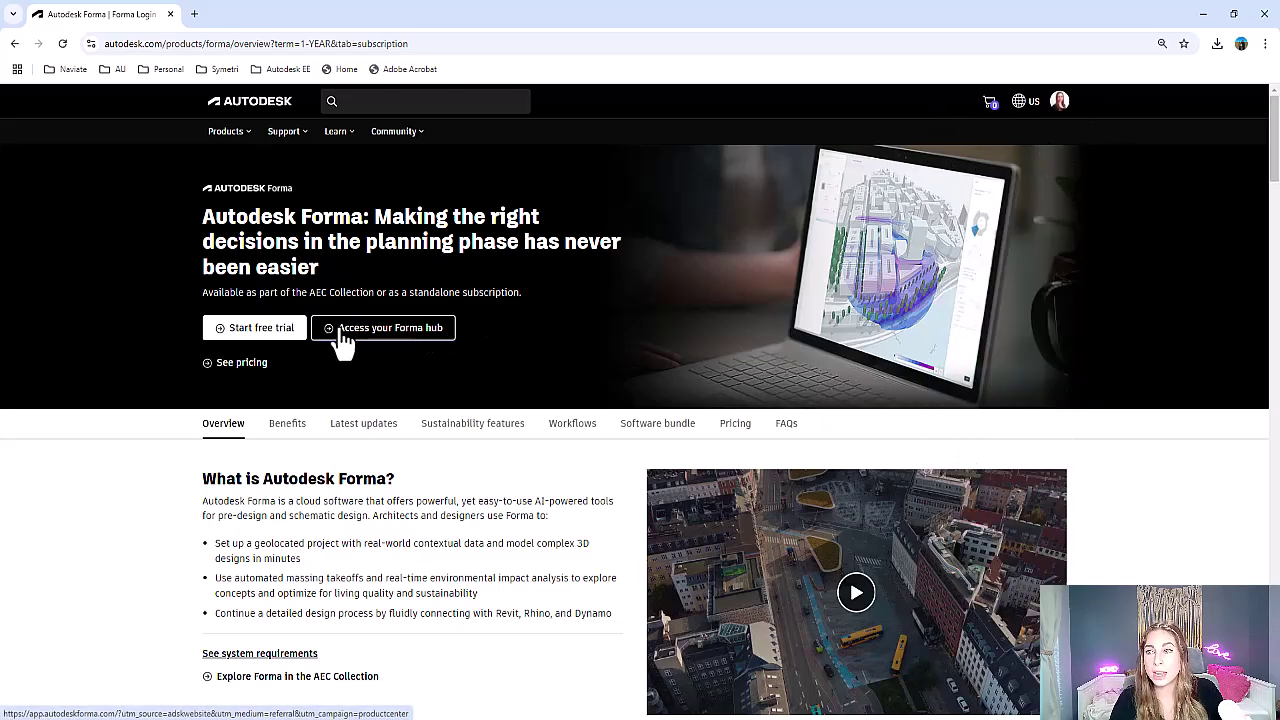
left_click(393, 340)
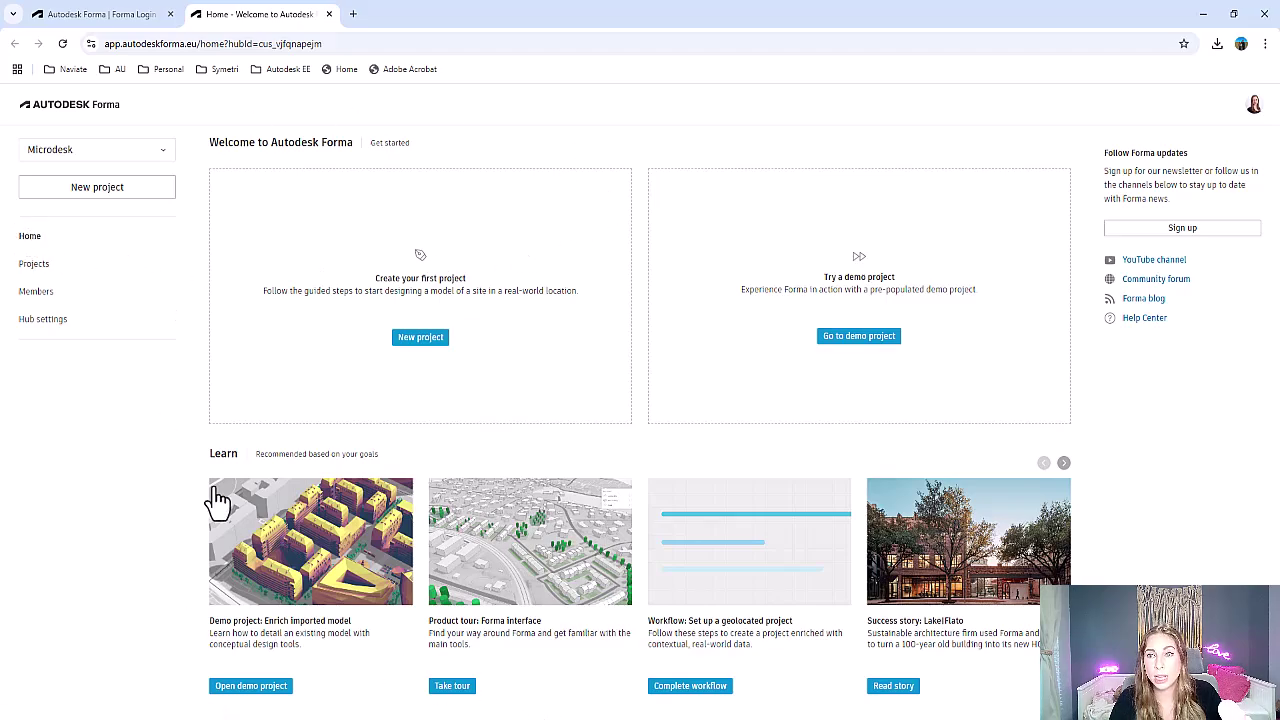
Look over the hub's Projects, Members and Hub settings pages, then choose New project
left_click(33, 280)
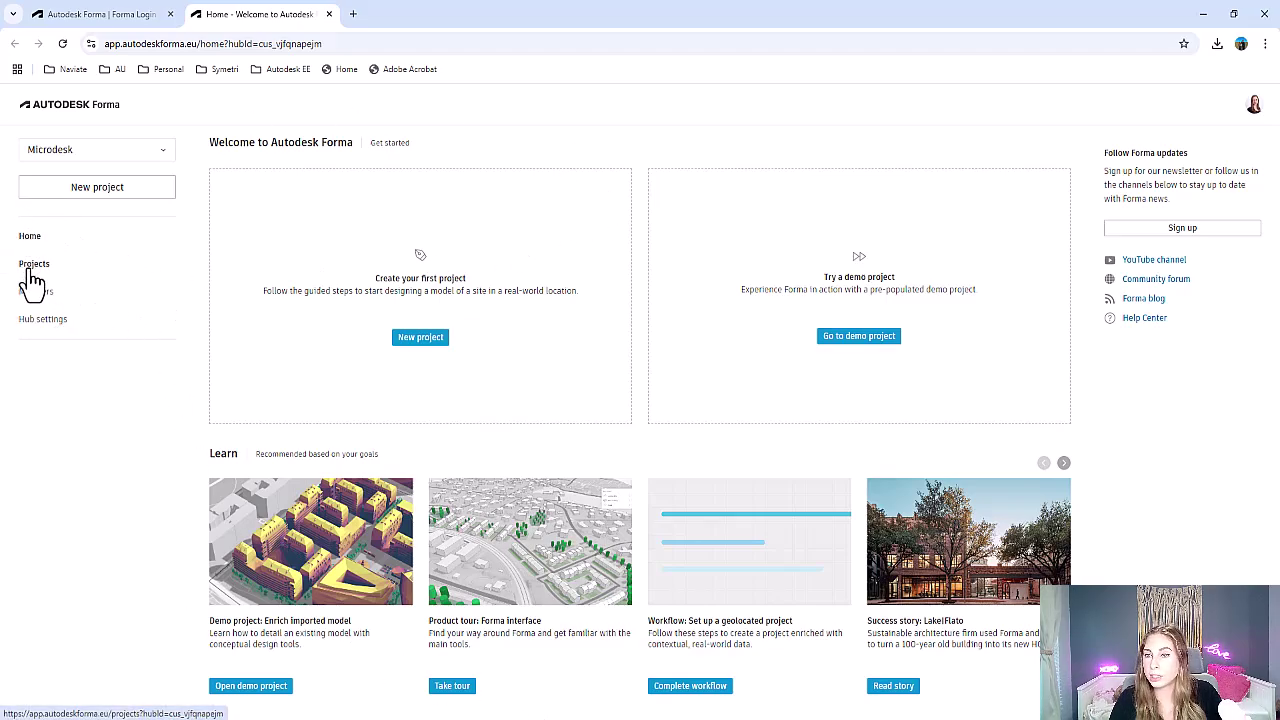
left_click(36, 293)
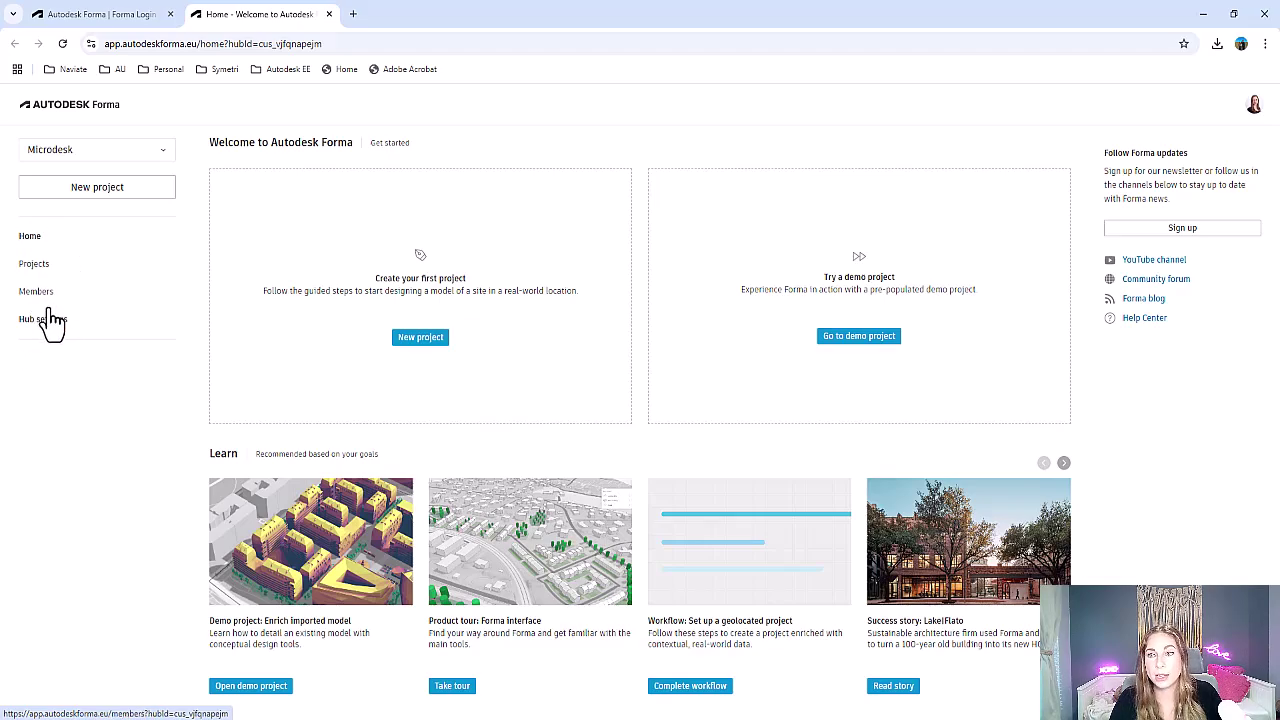
left_click(52, 330)
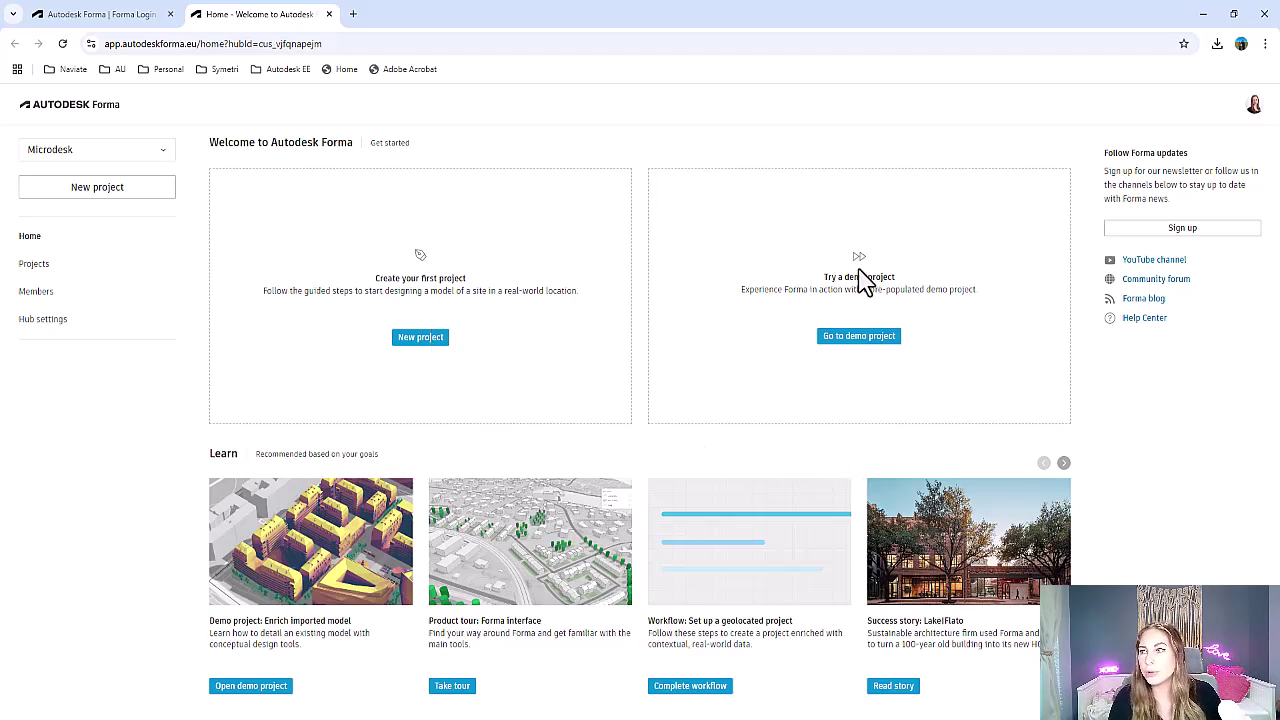
left_click(851, 312)
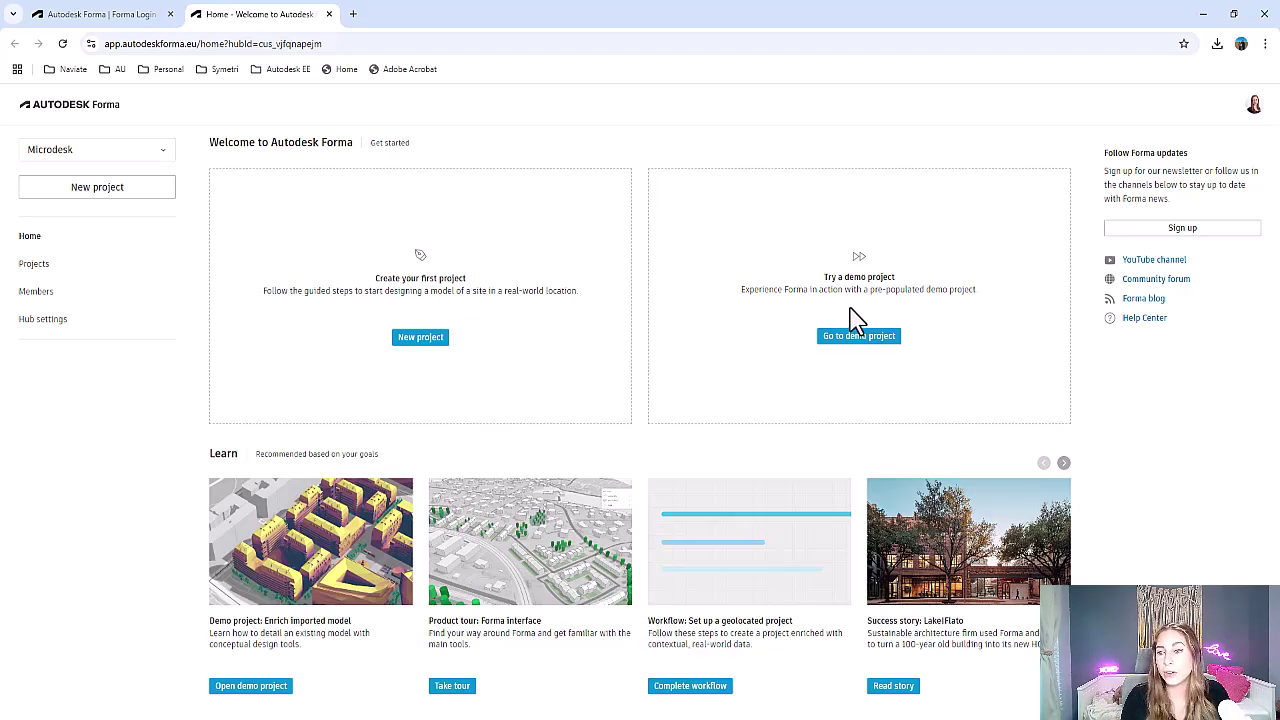
left_click(272, 682)
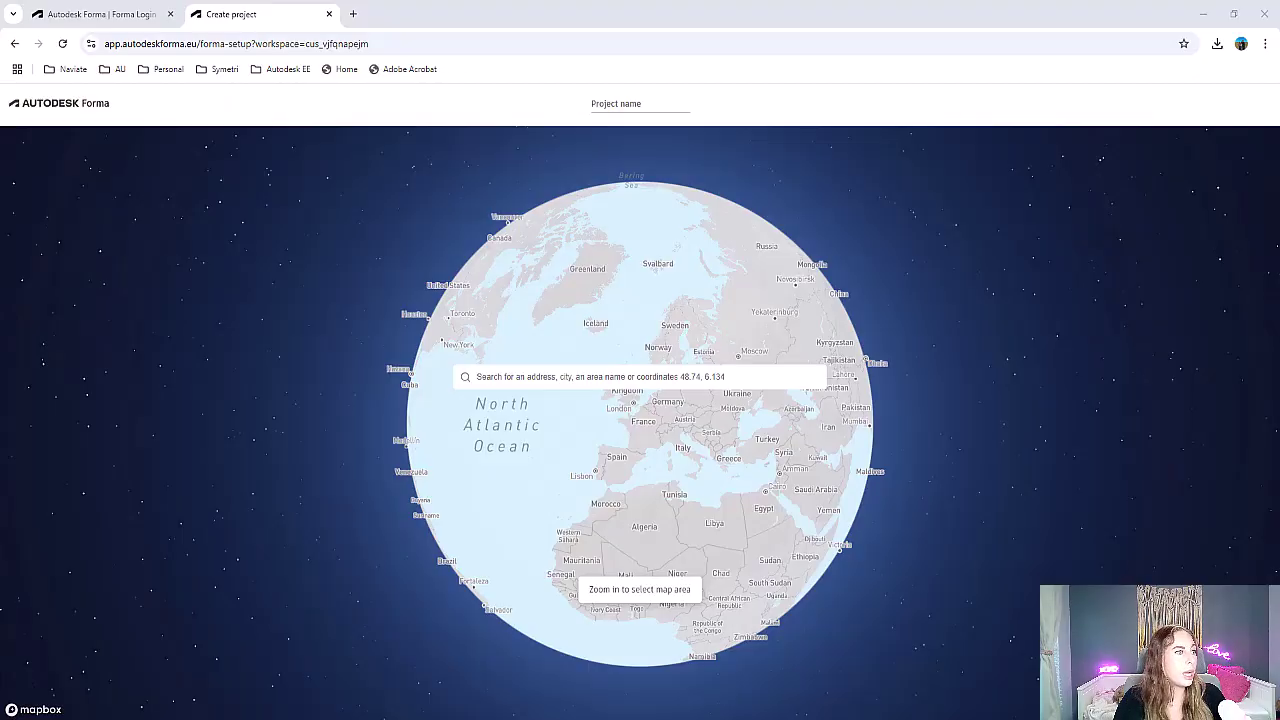
Paste the Chelsea waterfront street address into the globe search and pick the first suggestion
left_click(689, 377)
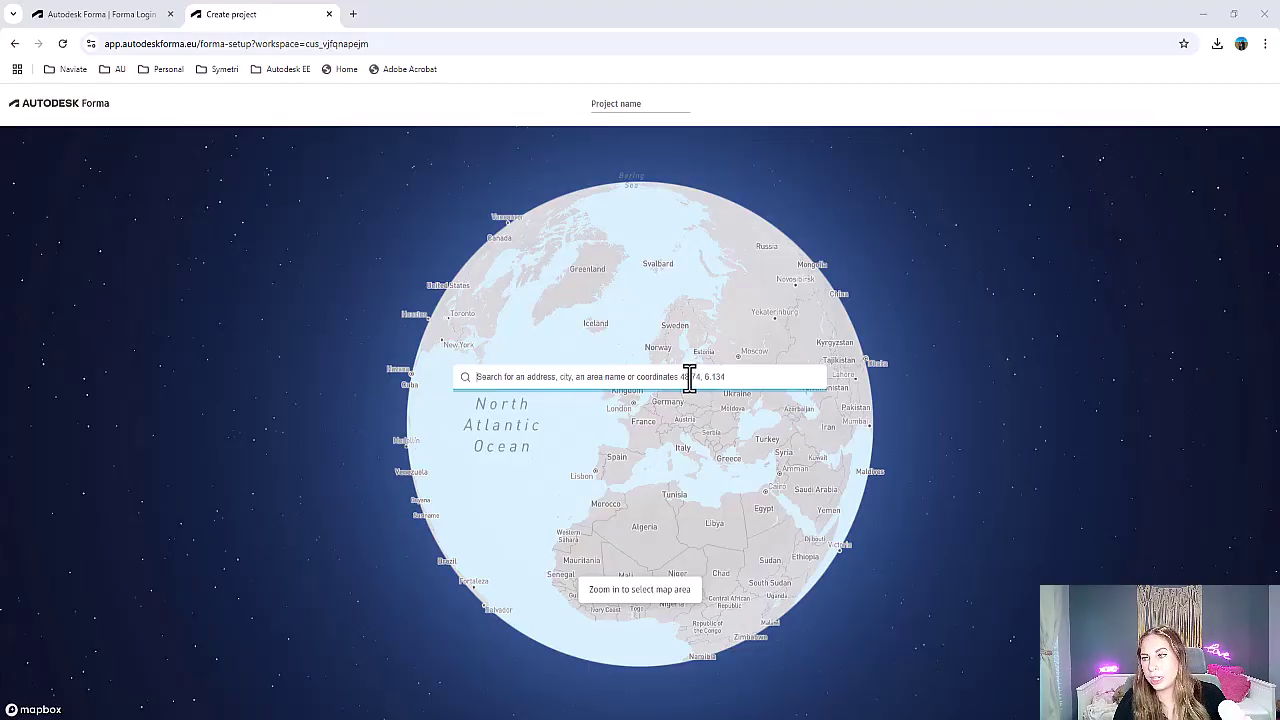
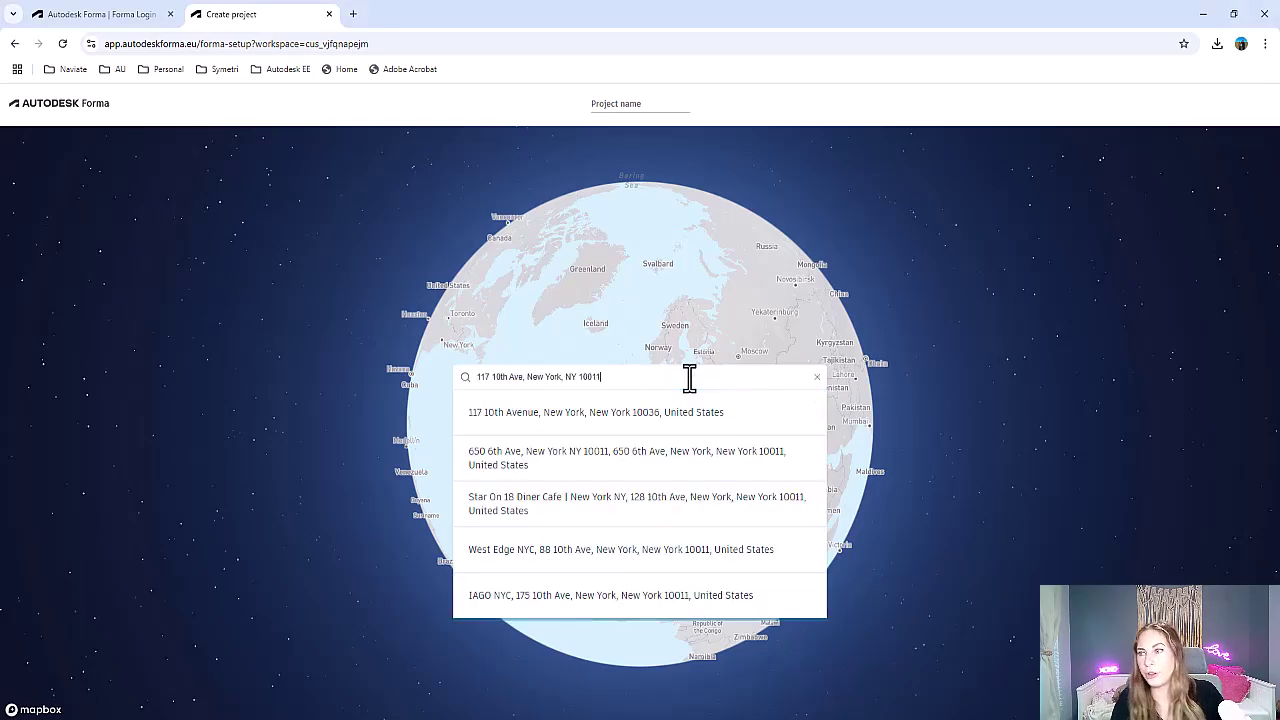
left_click(689, 420)
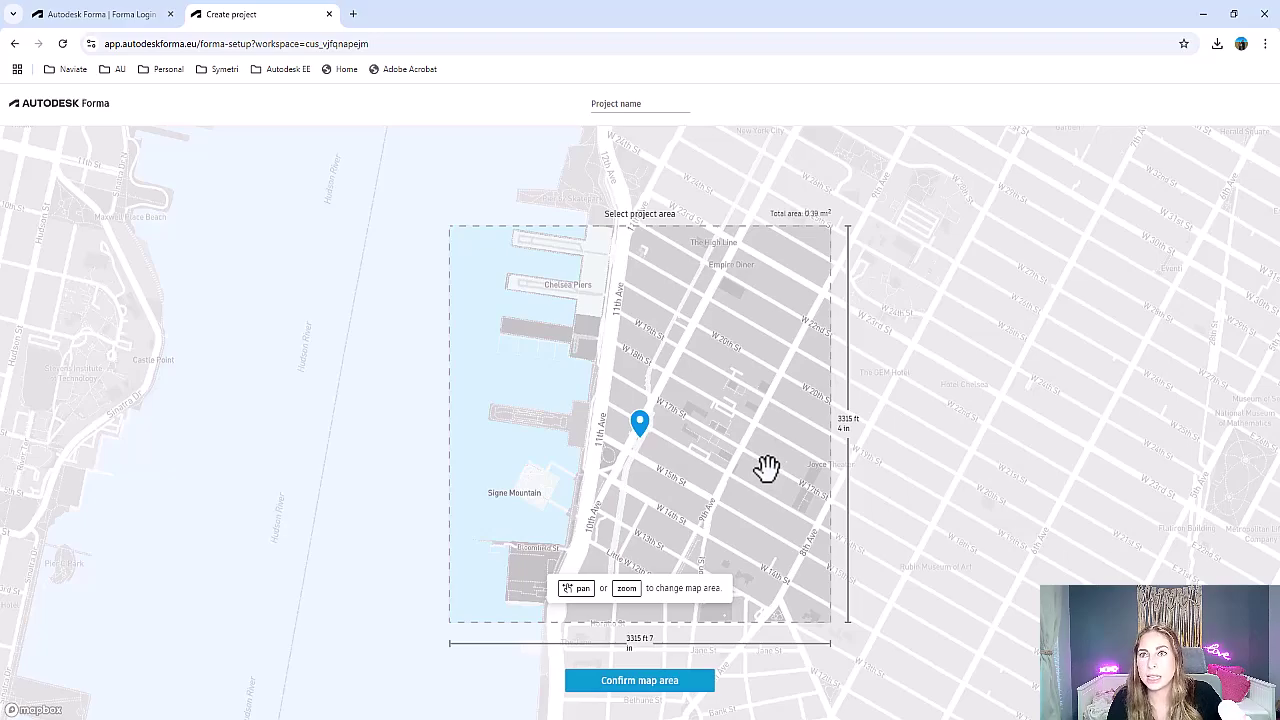
Frame the Chelsea waterfront in a roughly 3275 ft square project area and confirm it
left_click_drag(769, 451, 774, 489)
scroll(654, 534, "down", 5)
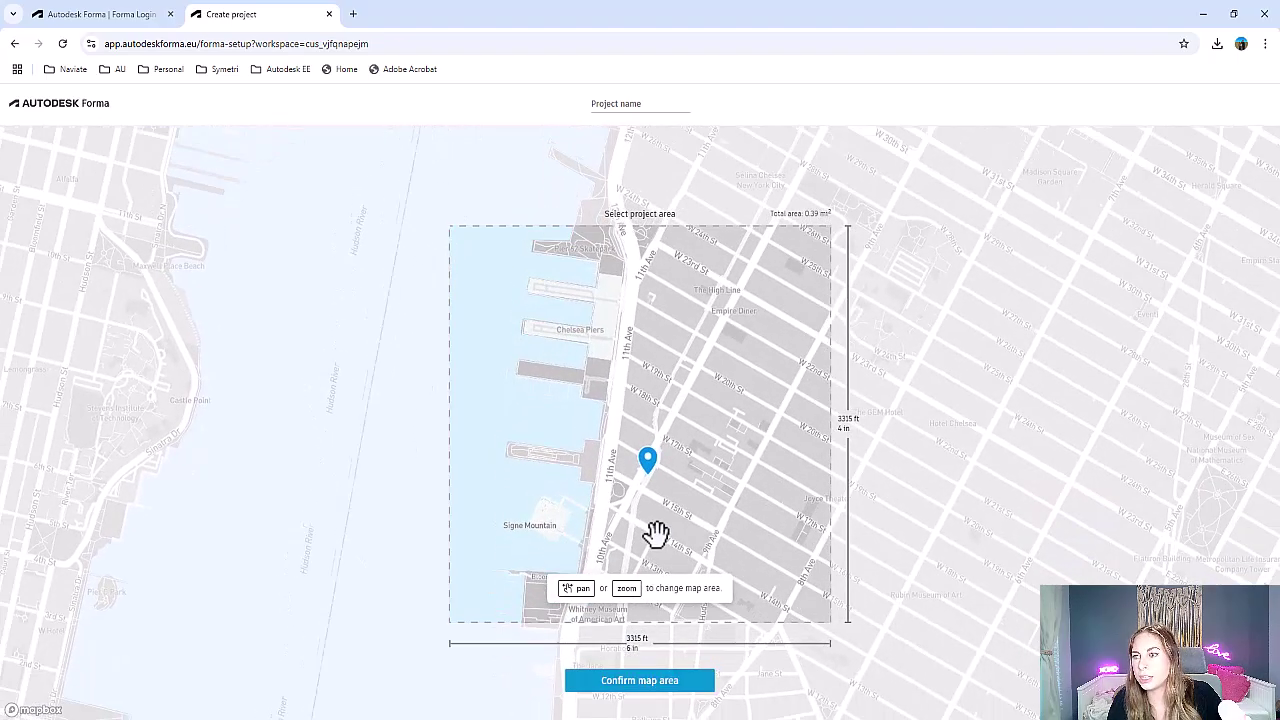
scroll(654, 492, "down", 4)
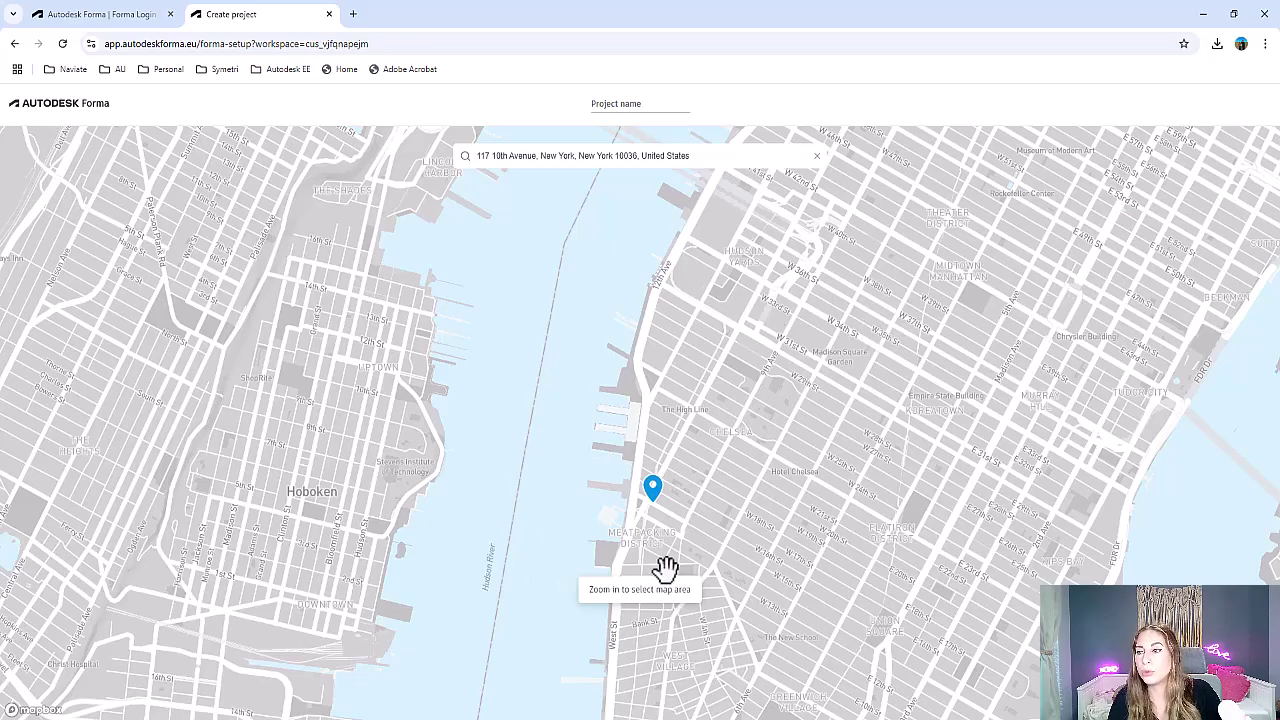
scroll(737, 586, "up", 3)
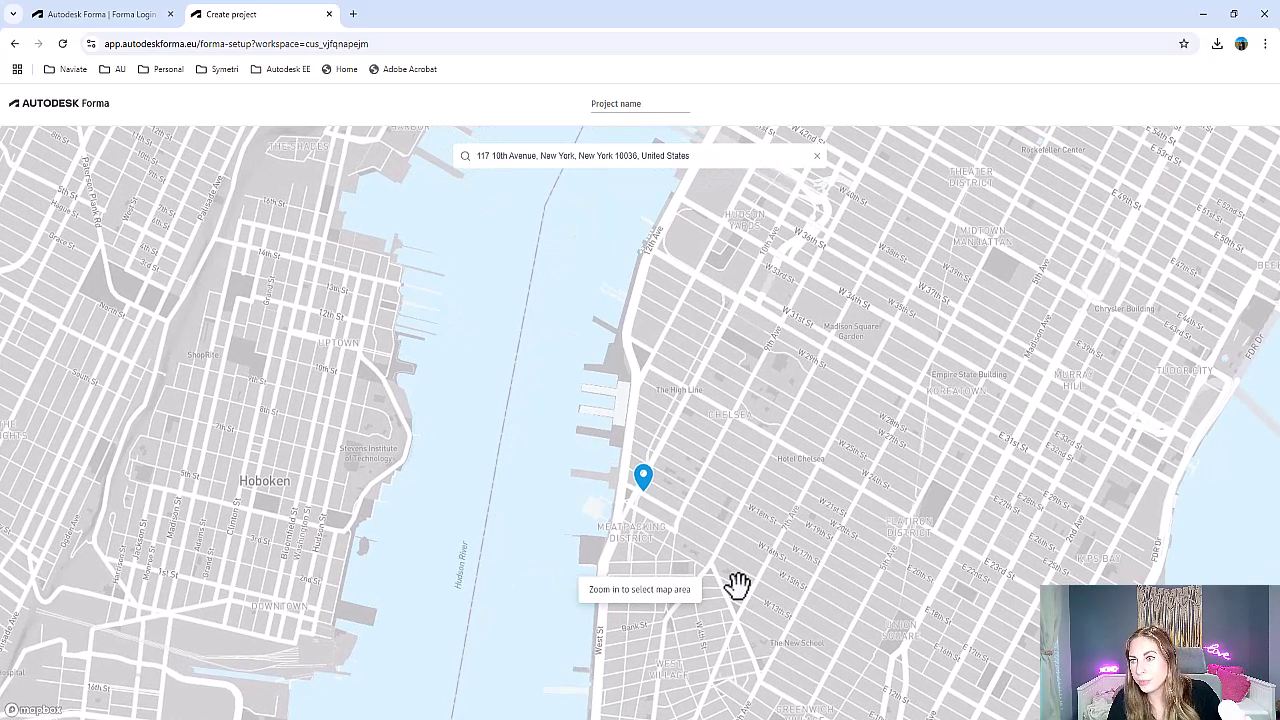
scroll(697, 577, "up", 2)
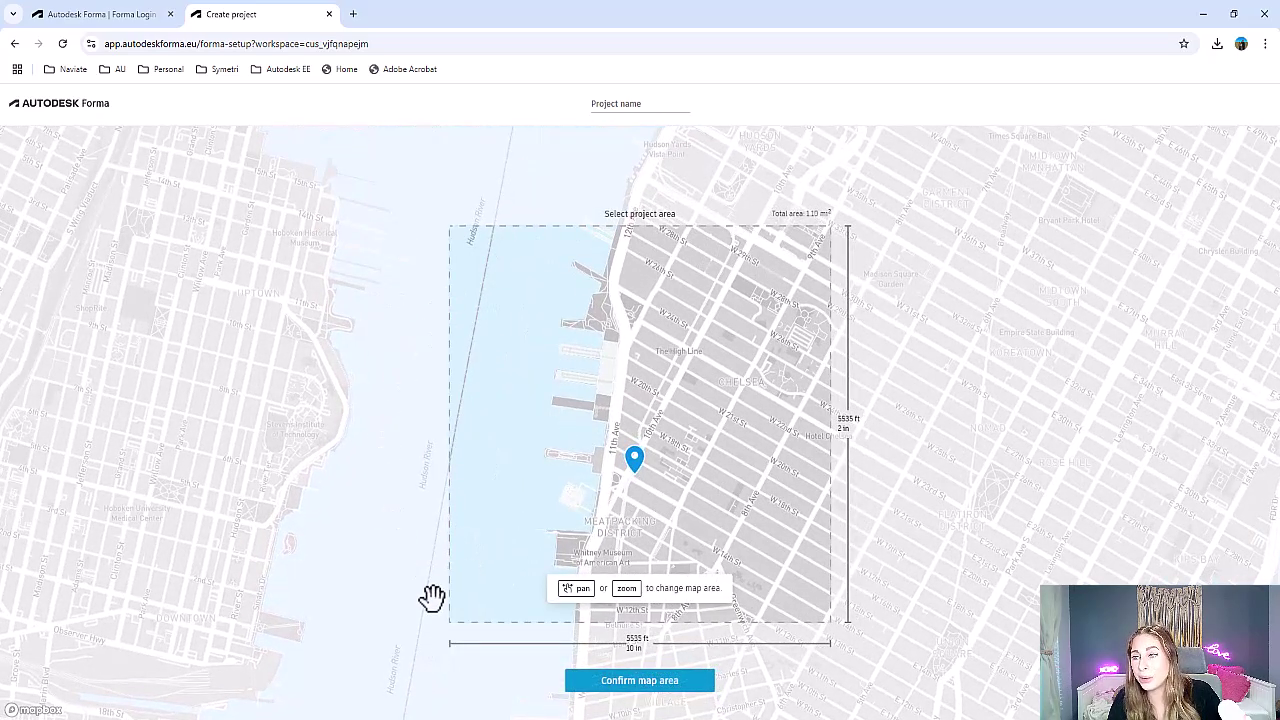
scroll(794, 556, "up", 1)
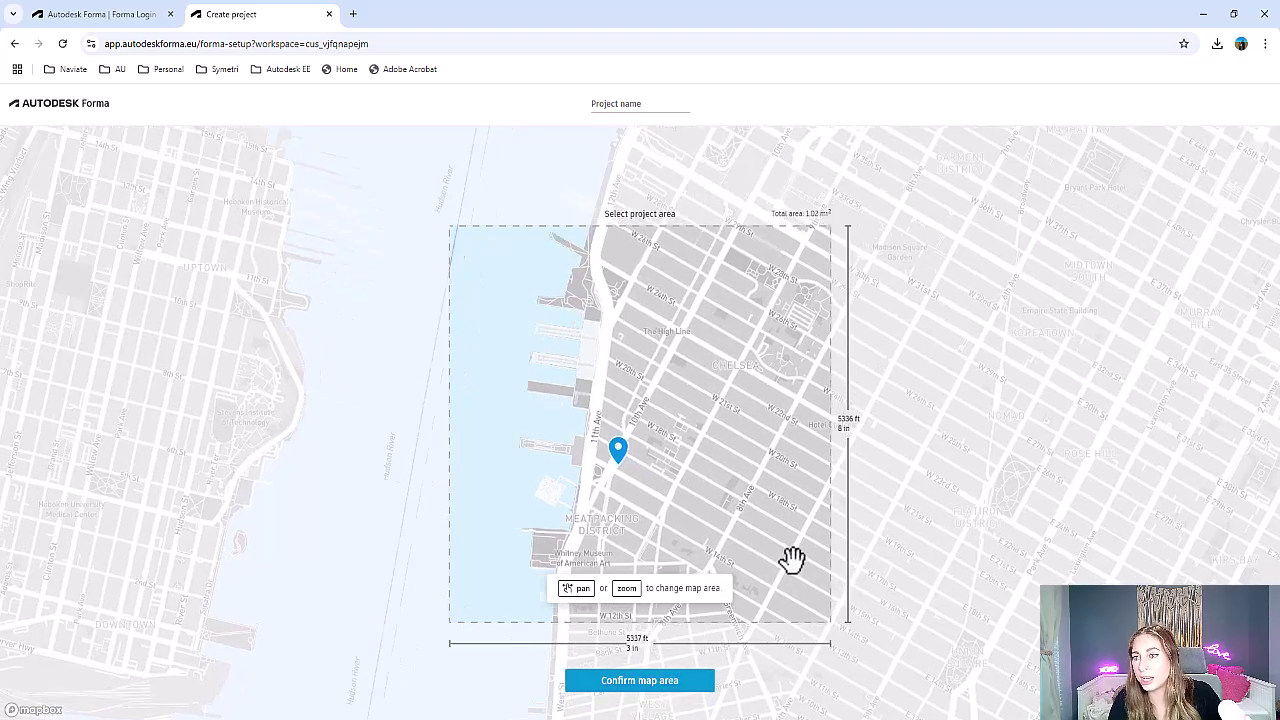
scroll(640, 540, "up", 1)
scroll(491, 517, "up", 1)
scroll(489, 520, "up", 1)
scroll(530, 508, "up", 1)
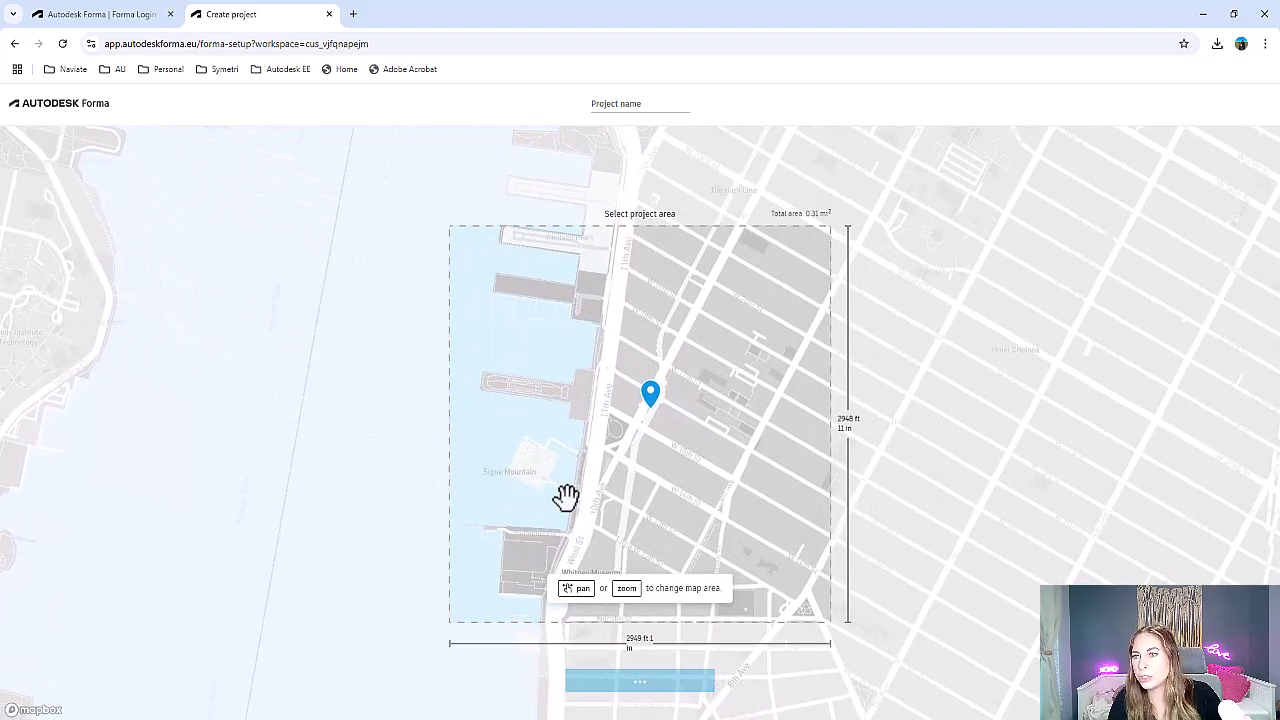
left_click_drag(731, 454, 700, 491)
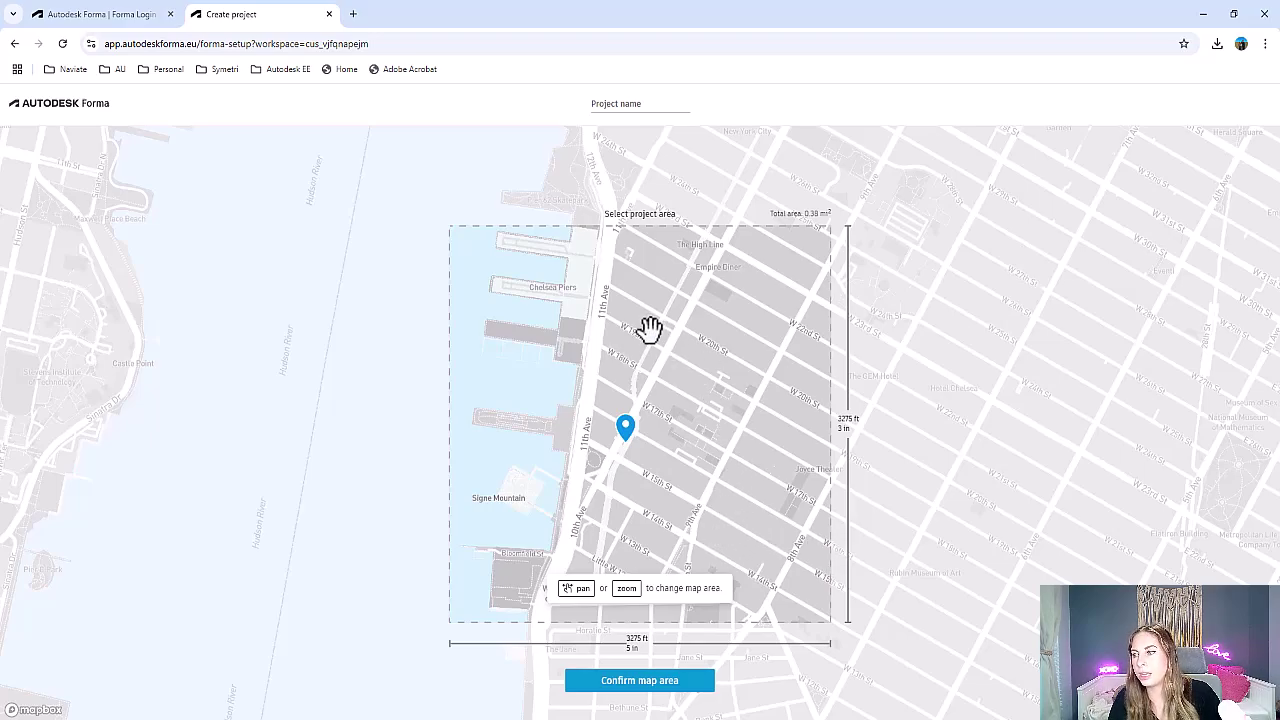
left_click(630, 686)
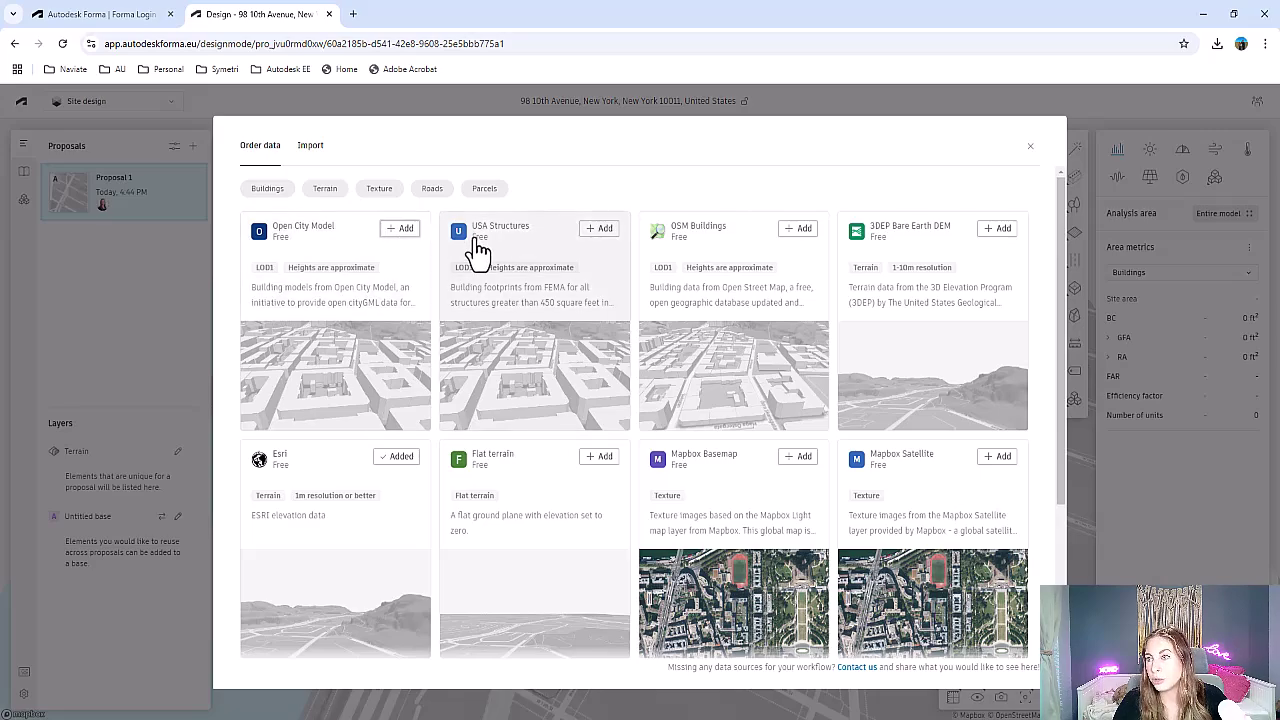
Order the Open City Model building data for the site
scroll(937, 545, "down", 3)
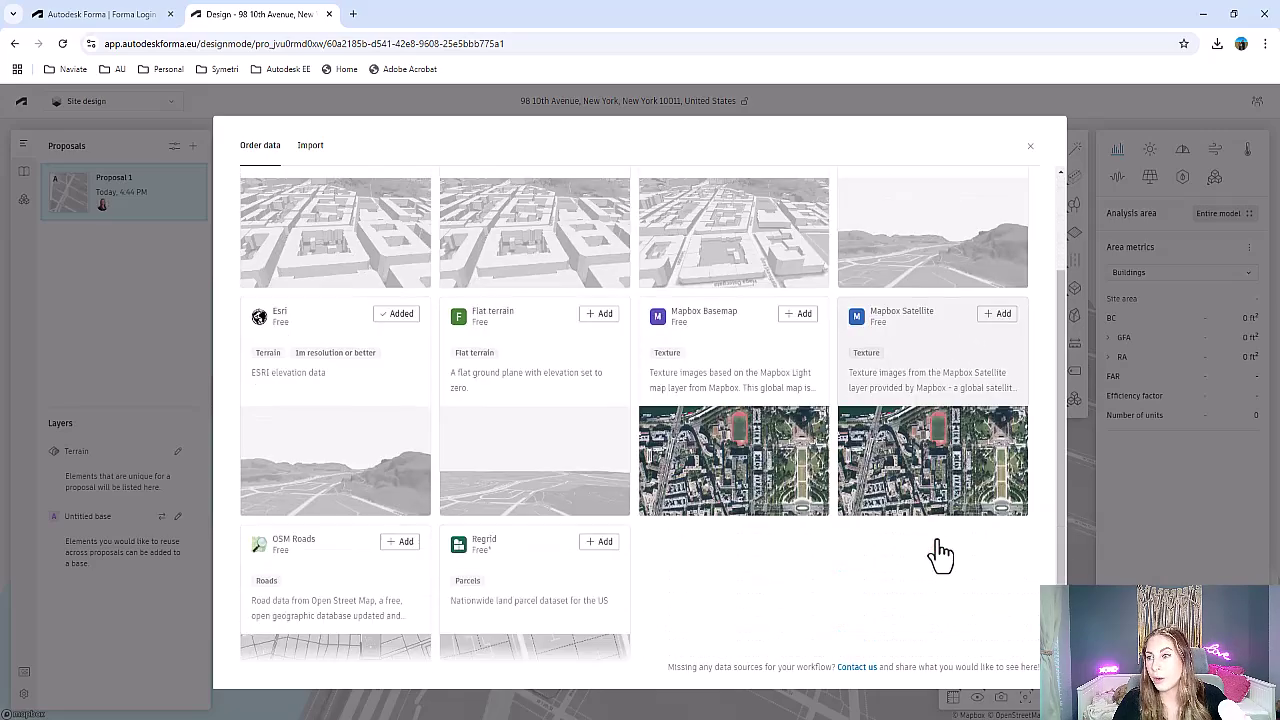
scroll(910, 545, "up", 3)
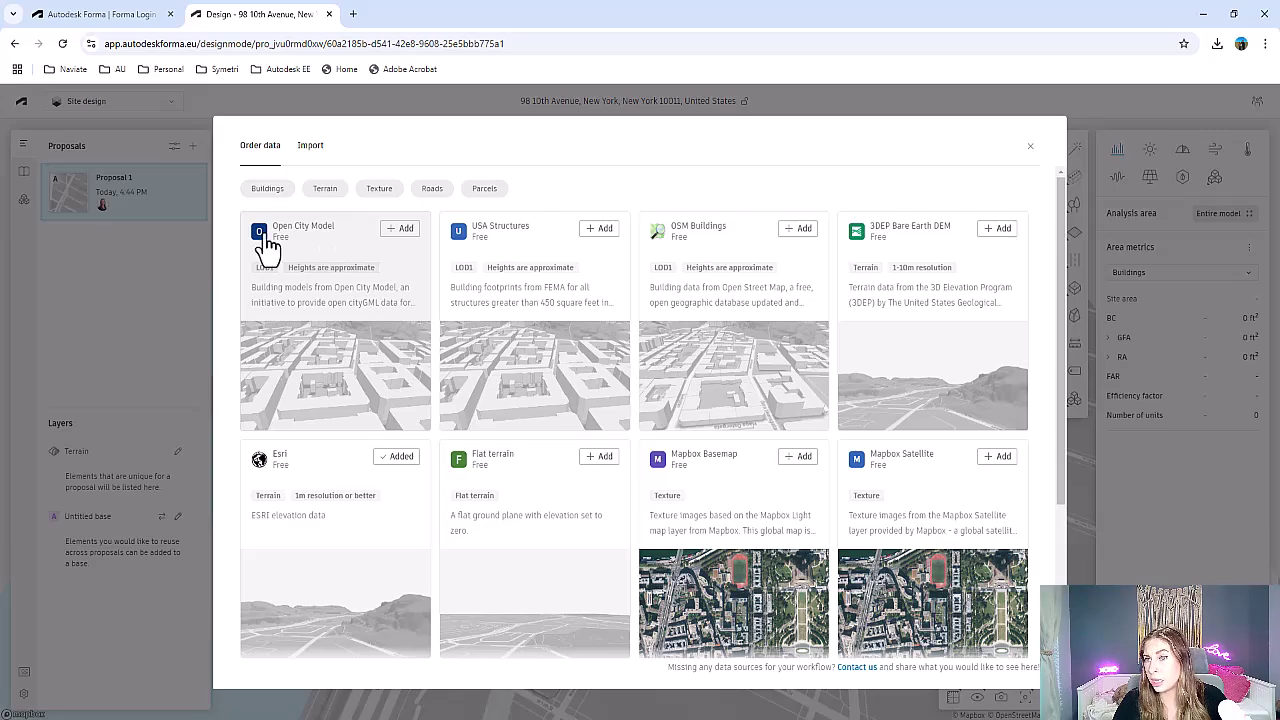
left_click(403, 229)
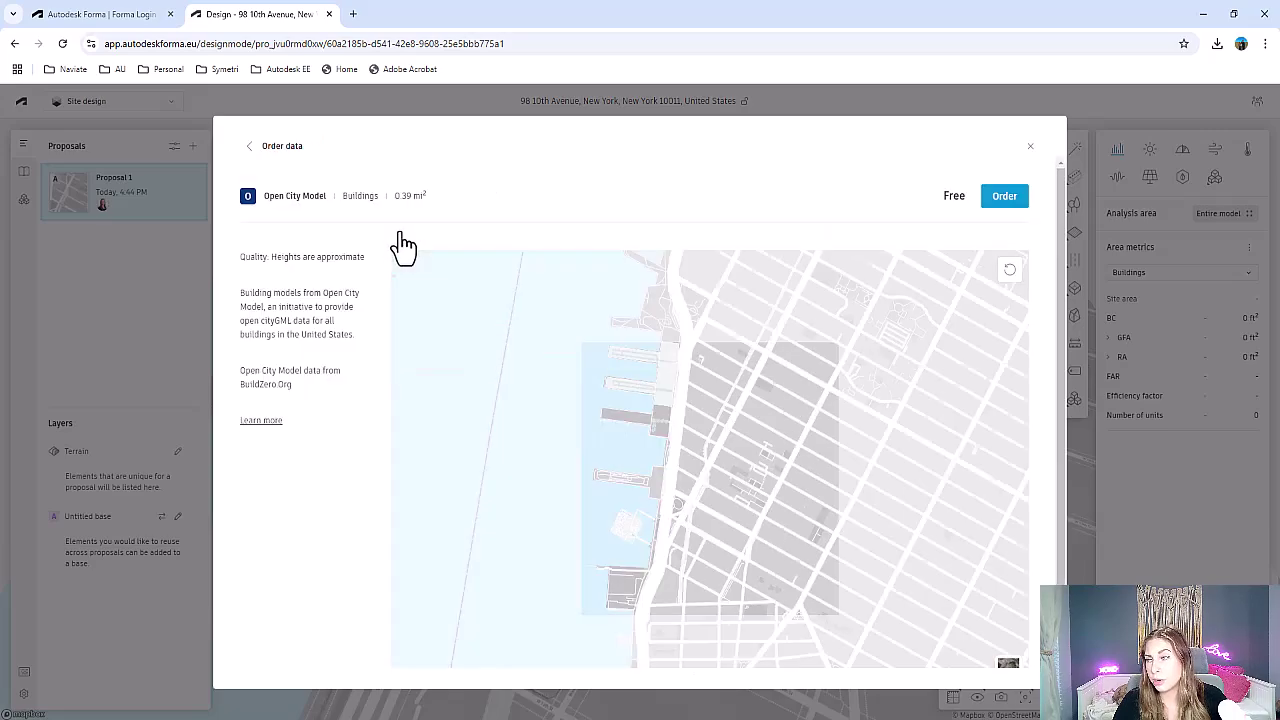
left_click(1004, 202)
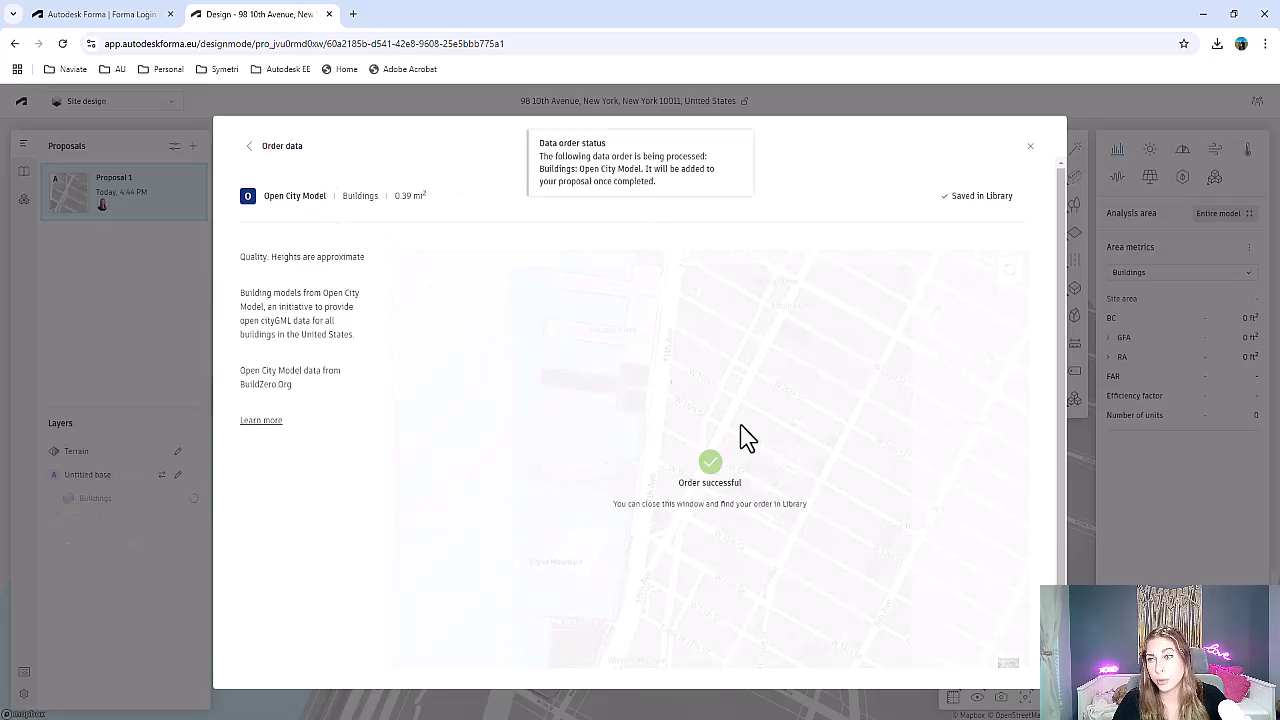
left_click(258, 147)
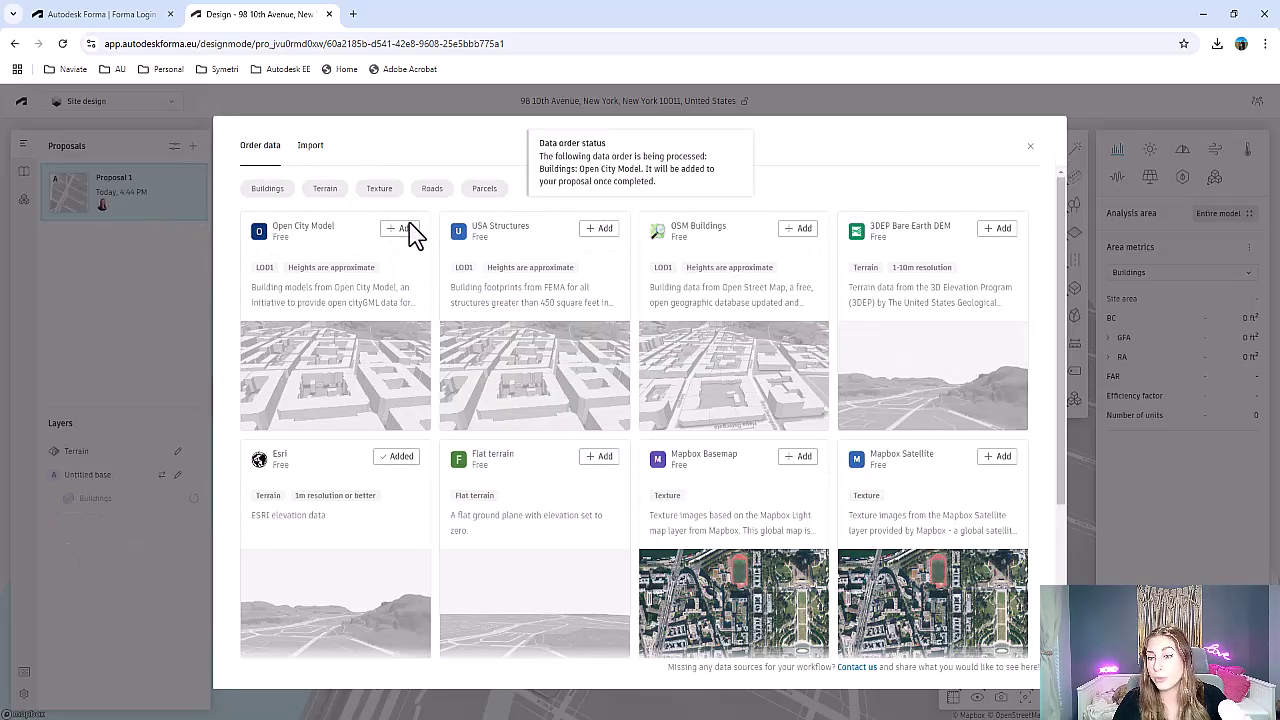
Order the Esri terrain data from the catalogue
scroll(400, 391, "down", 2)
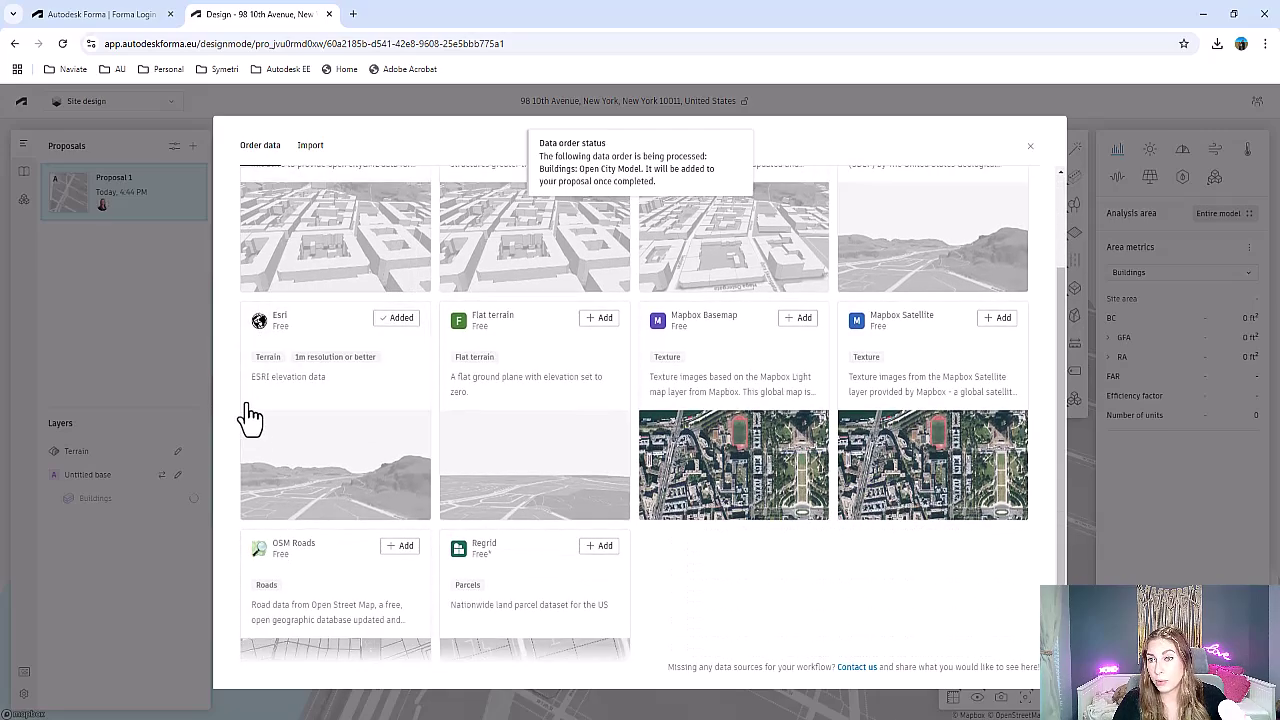
left_click(410, 338)
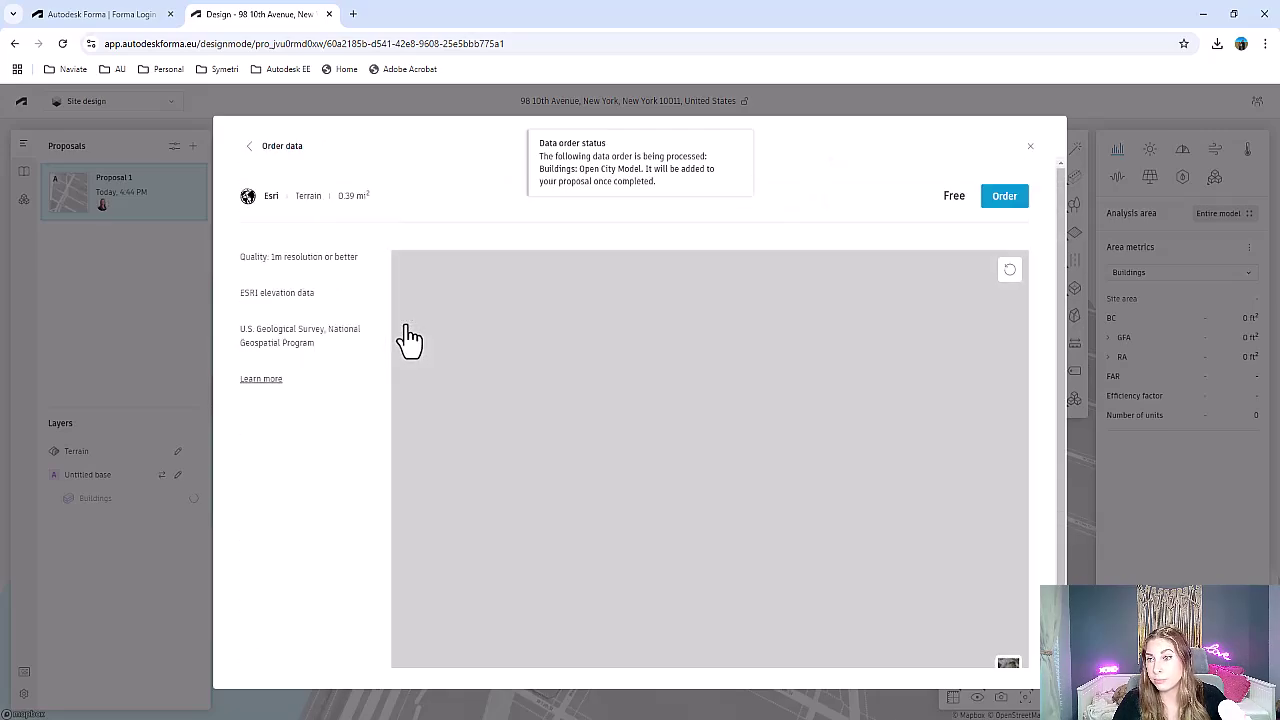
left_click(1002, 198)
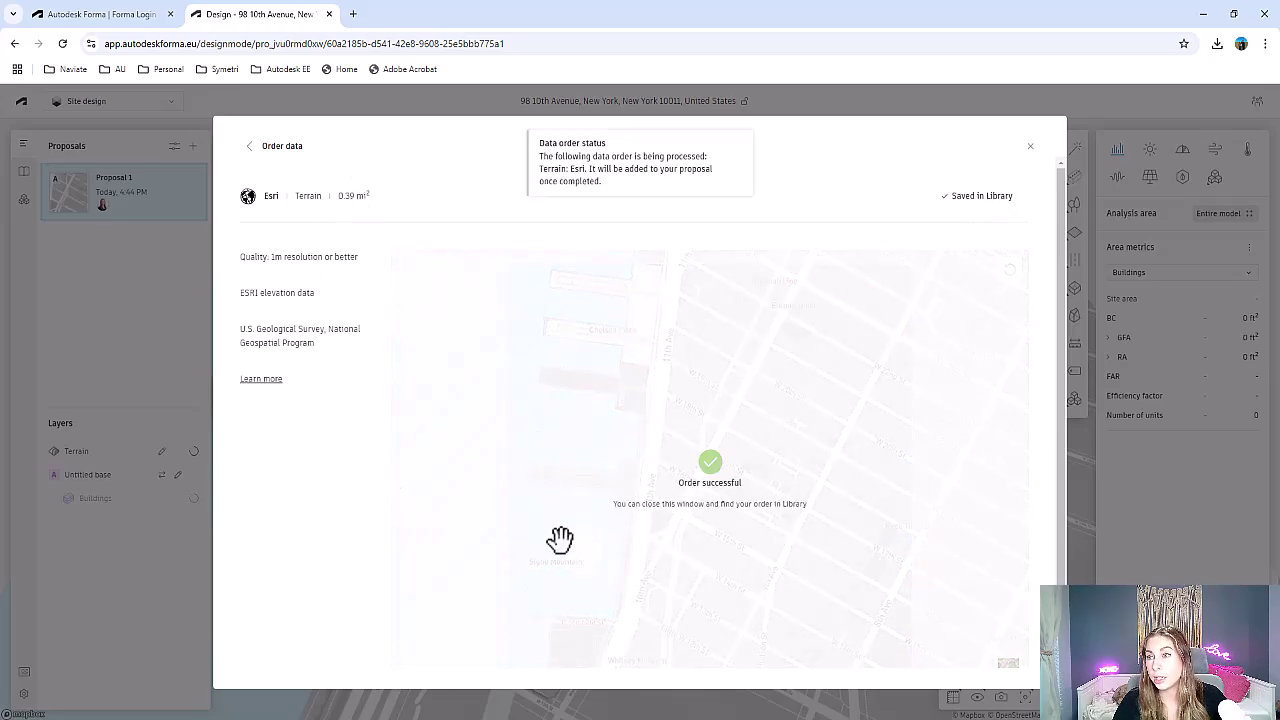
left_click(250, 146)
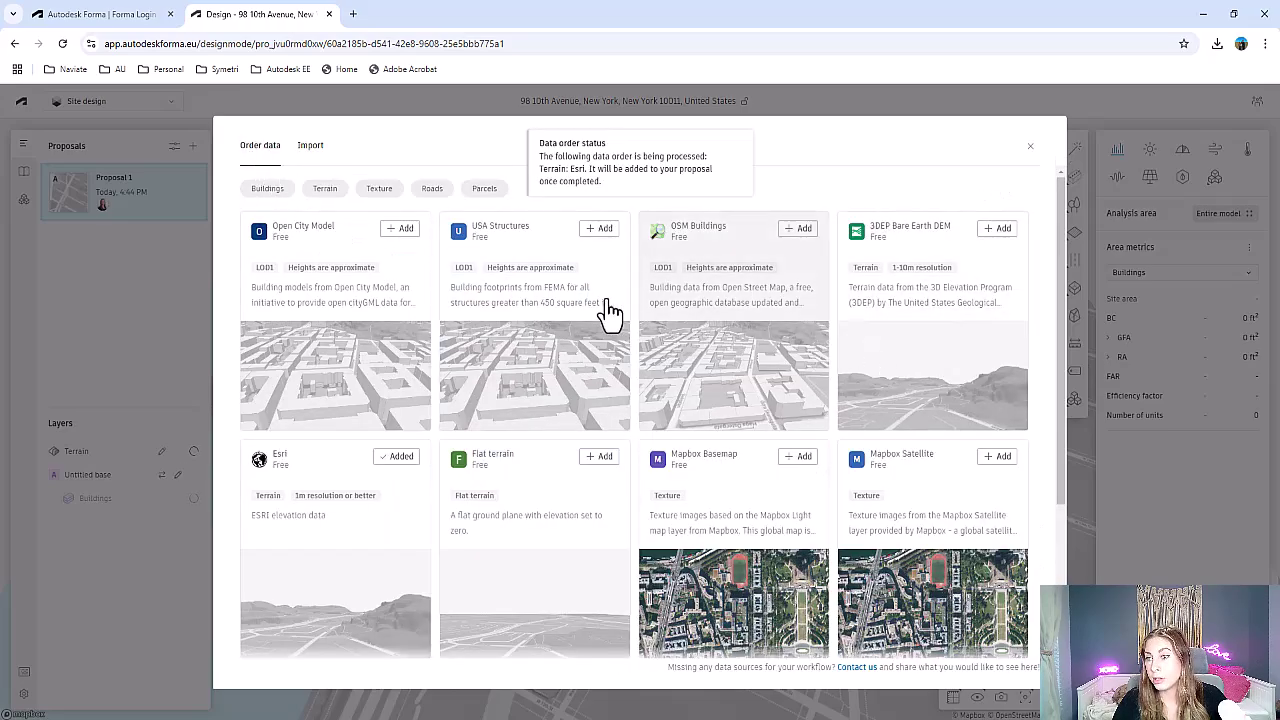
Order the OSM Roads data for this site
scroll(560, 432, "down", 3)
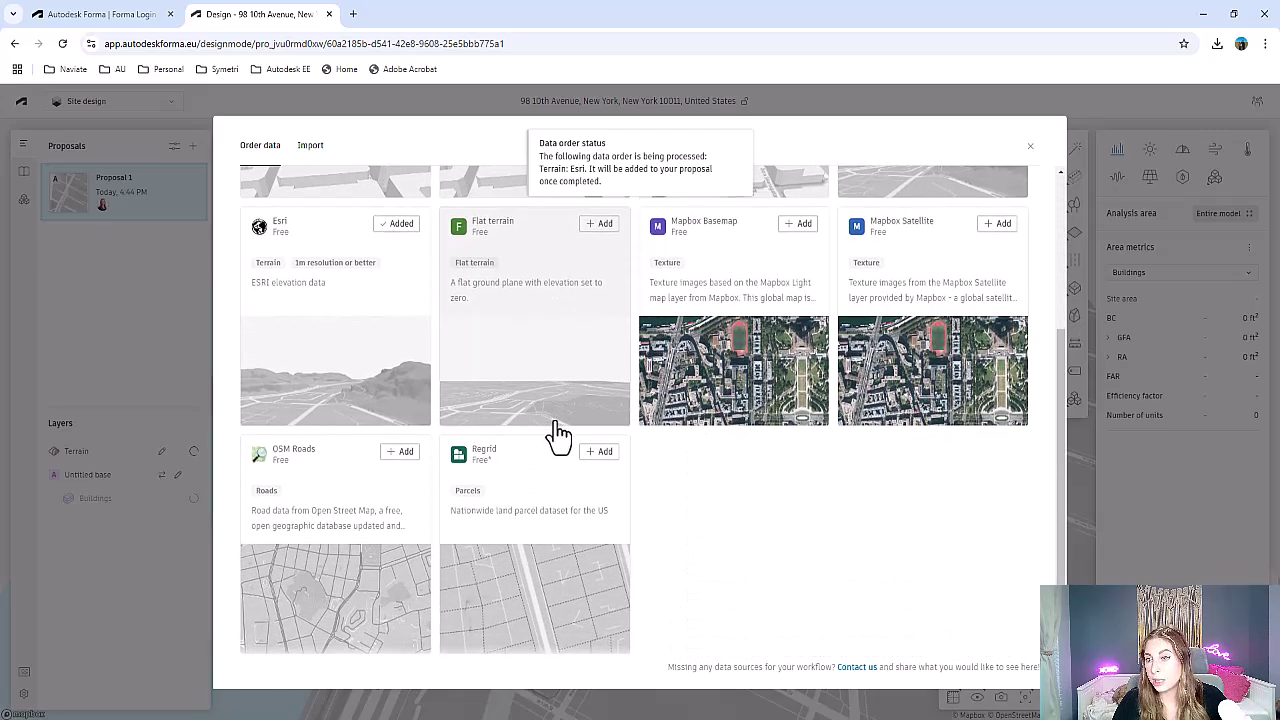
left_click(408, 453)
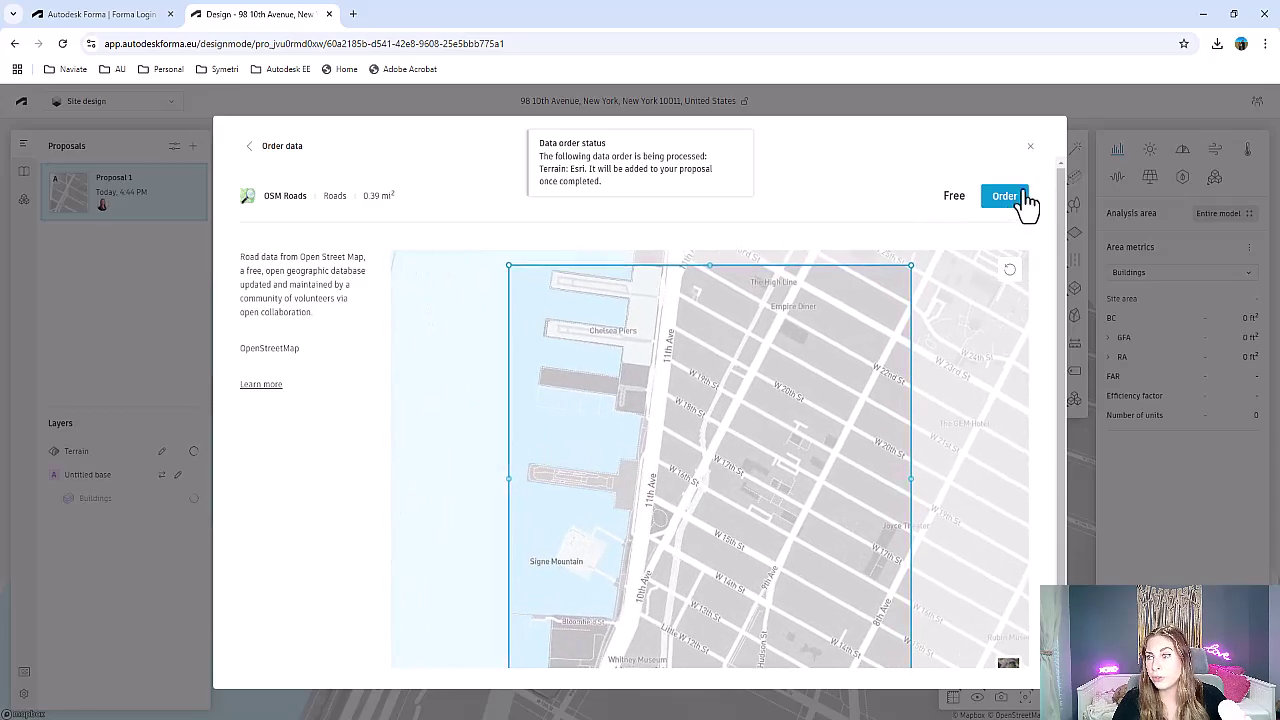
left_click(1022, 197)
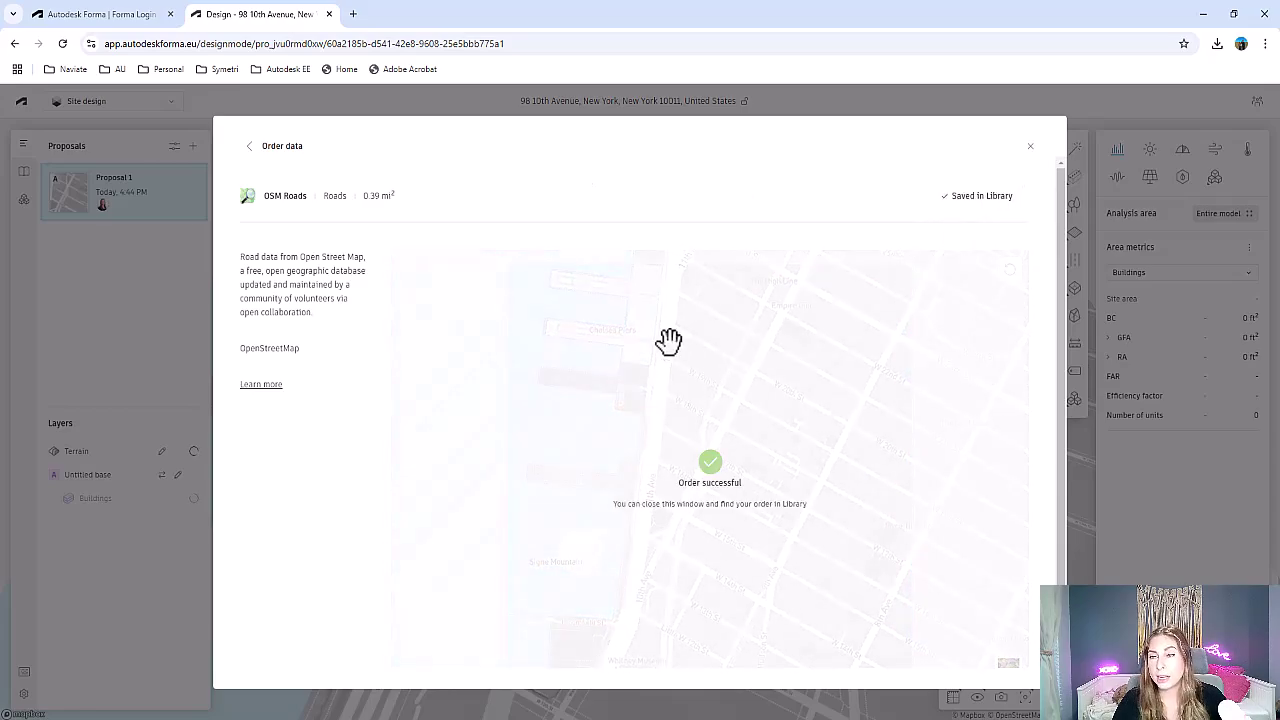
left_click(250, 147)
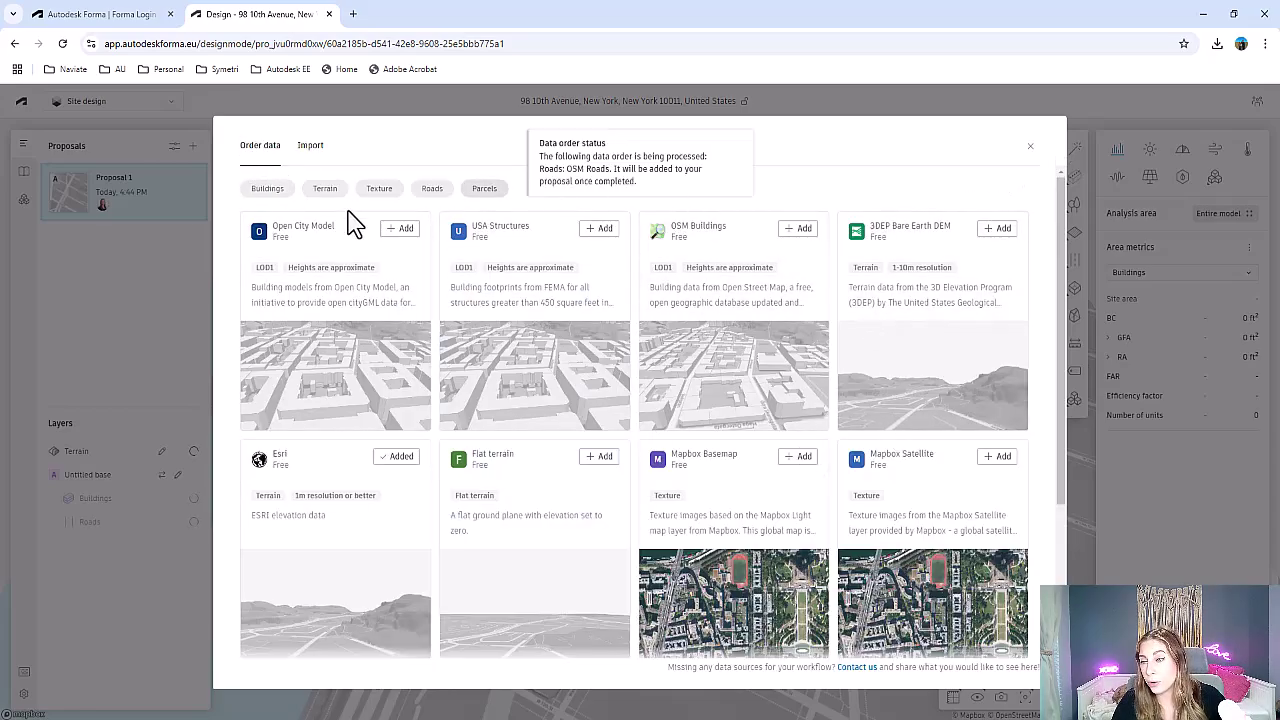
Toggle the buildings, terrain, texture, roads and parcels filters, then close the data catalog
scroll(537, 529, "down", 2)
scroll(540, 530, "up", 2)
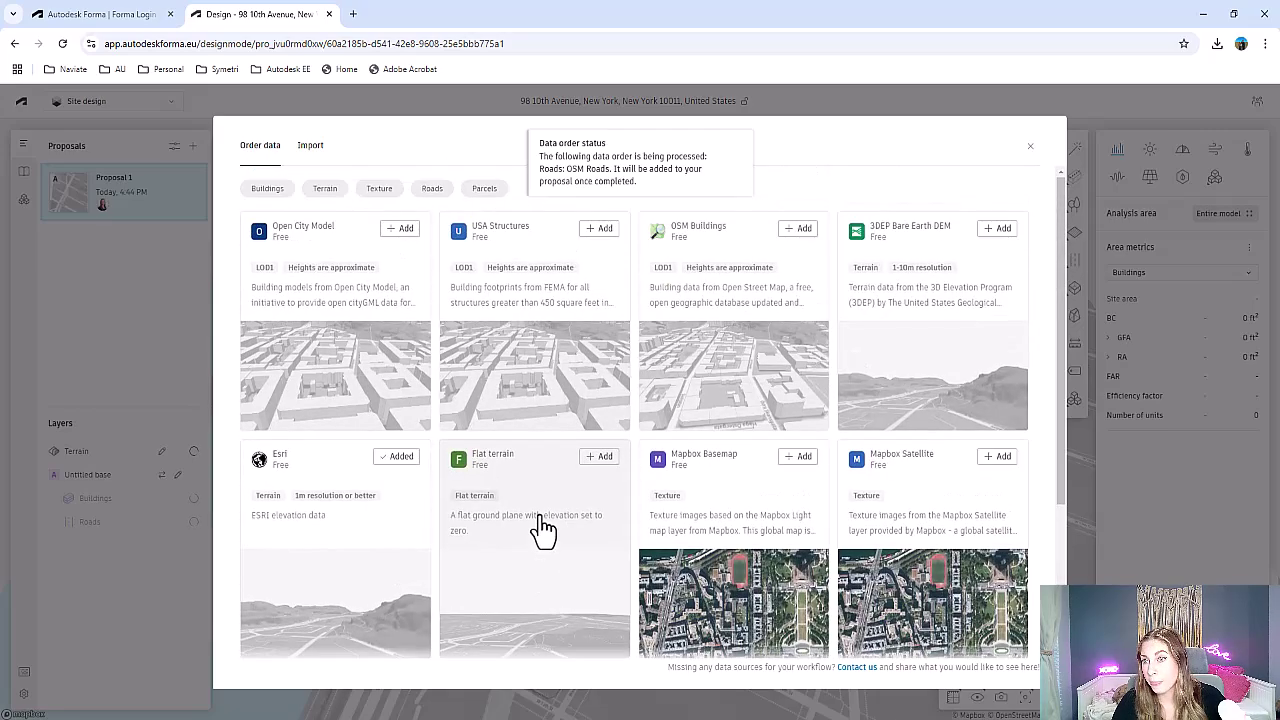
left_click(265, 189)
left_click(325, 189)
left_click(379, 189)
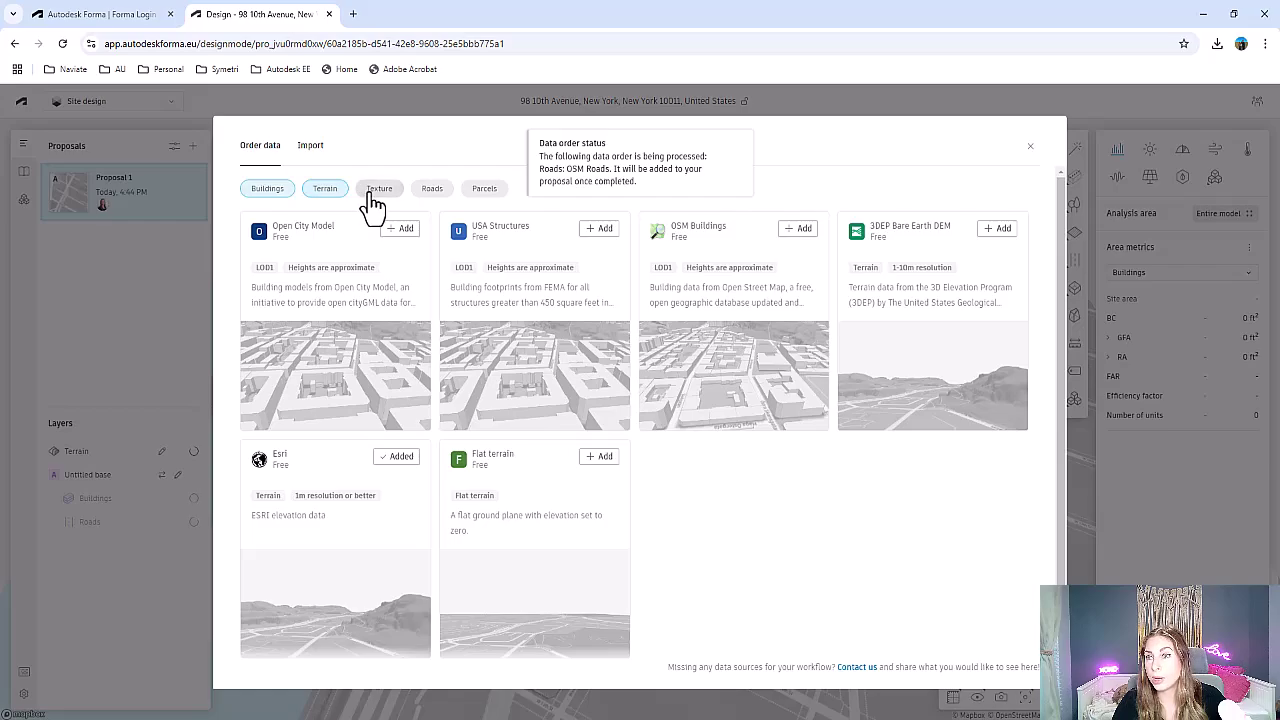
left_click(430, 190)
left_click(484, 189)
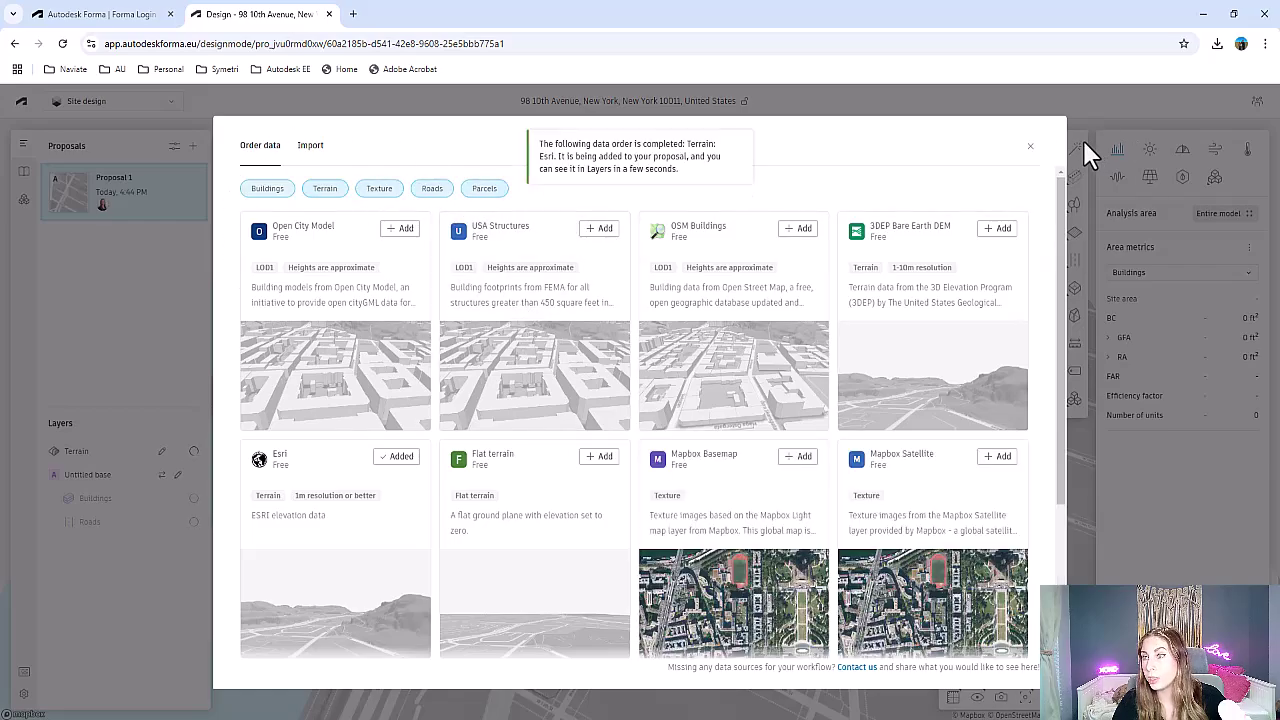
left_click(1030, 146)
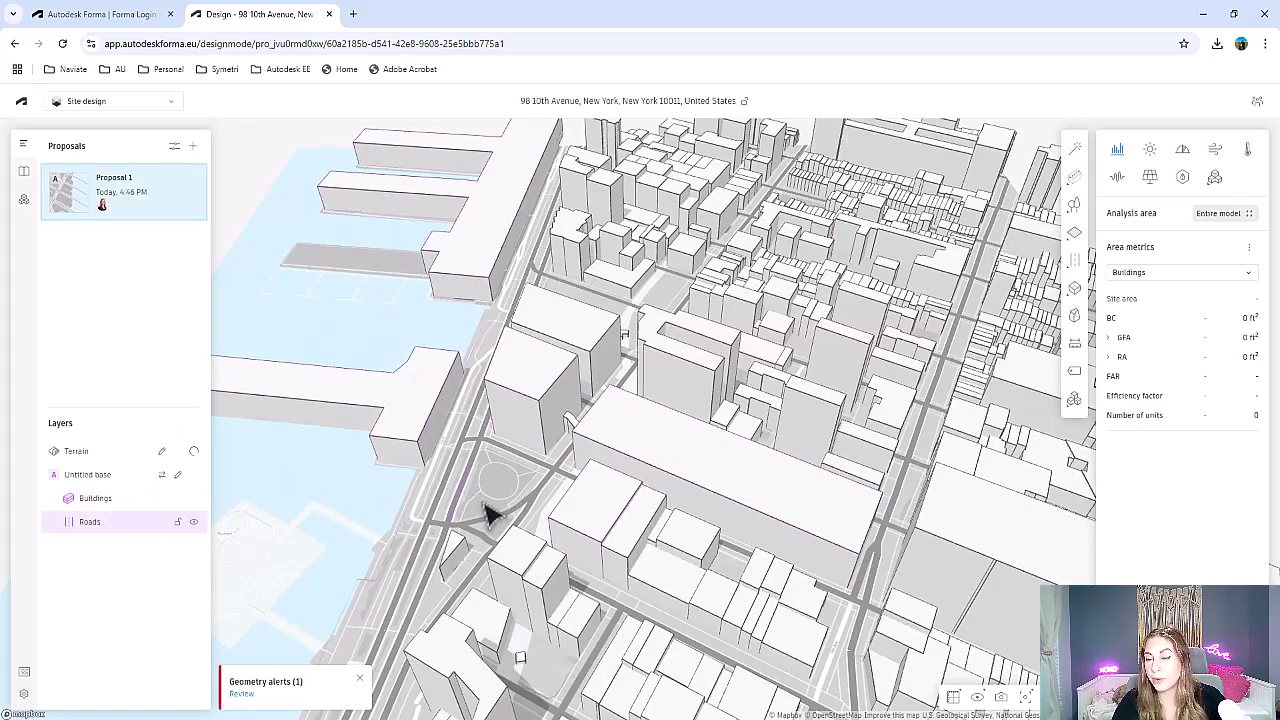
Orbit and zoom around the imported city model, ending on an overview of the whole site
right_click_drag(490, 513, 715, 455)
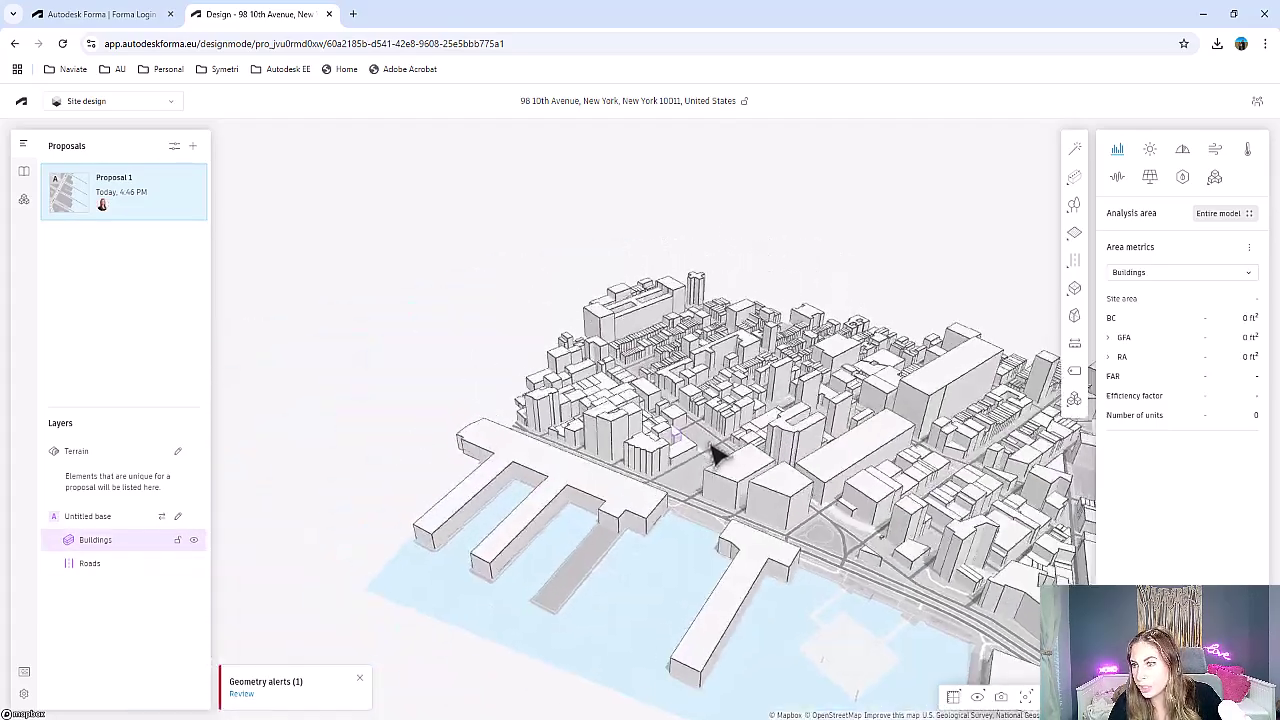
scroll(715, 455, "up", 10)
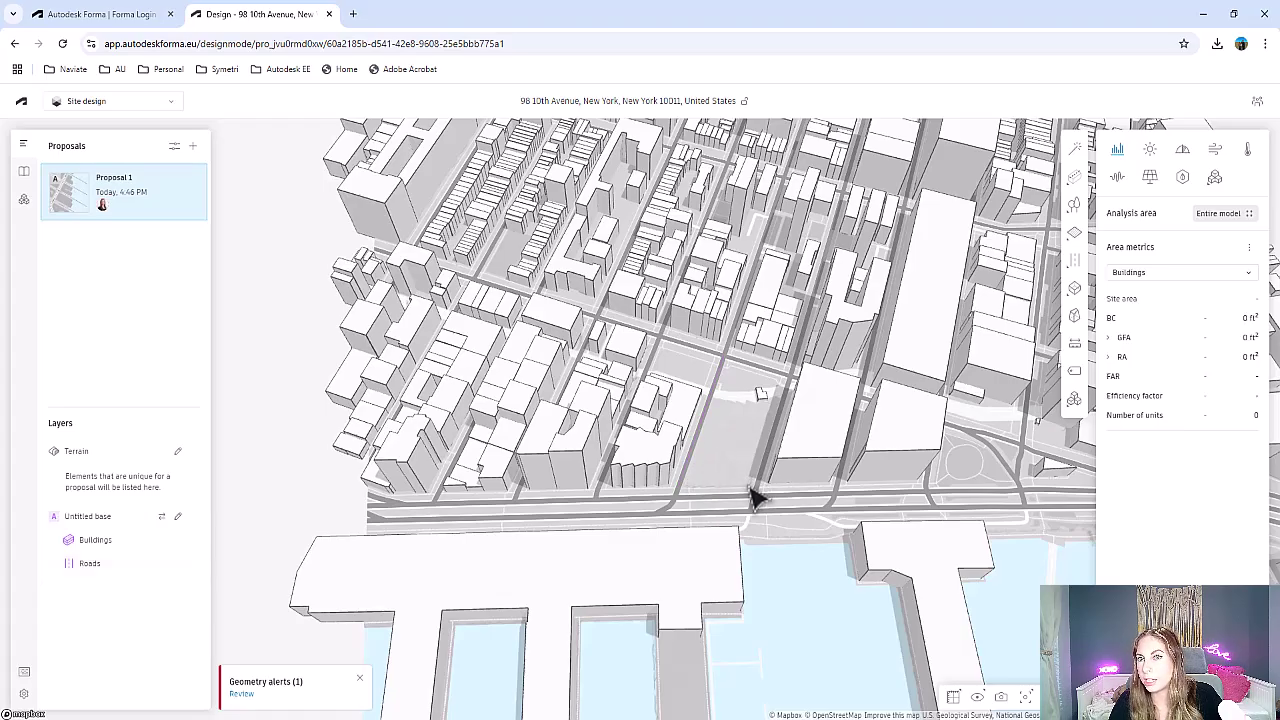
right_click_drag(755, 497, 604, 474)
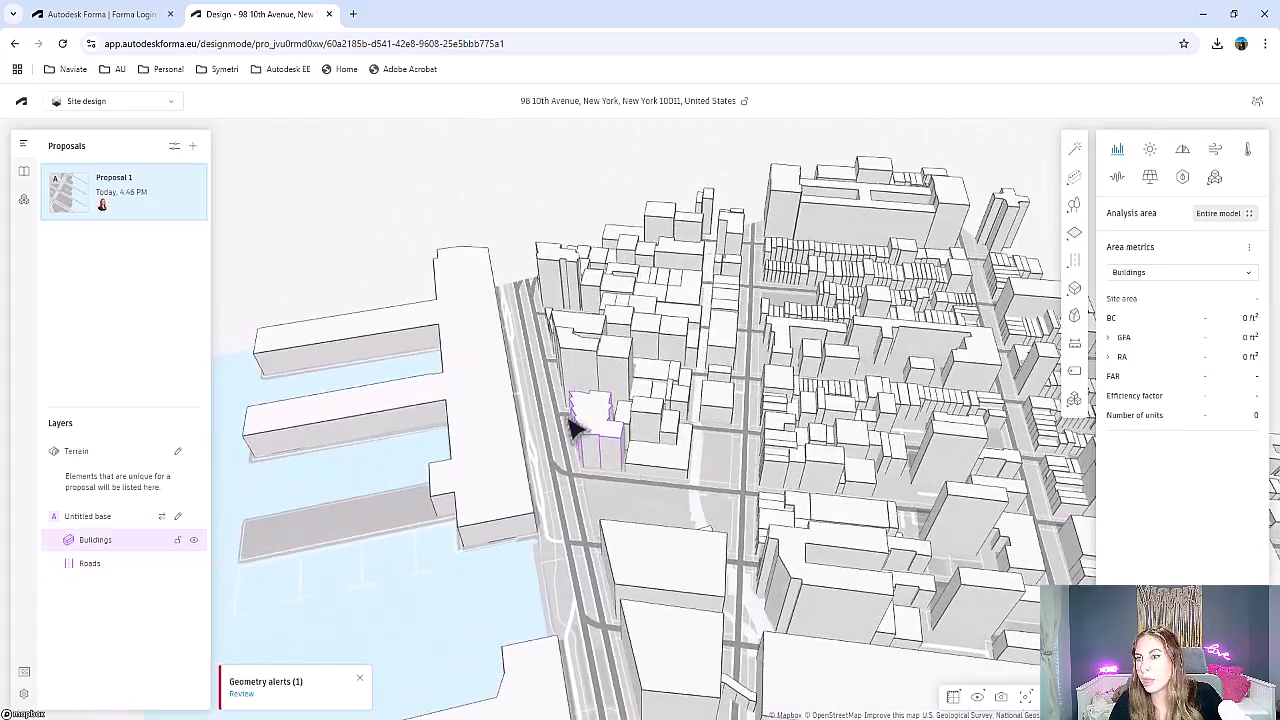
scroll(560, 405, "down", 8)
scroll(863, 420, "down", 3)
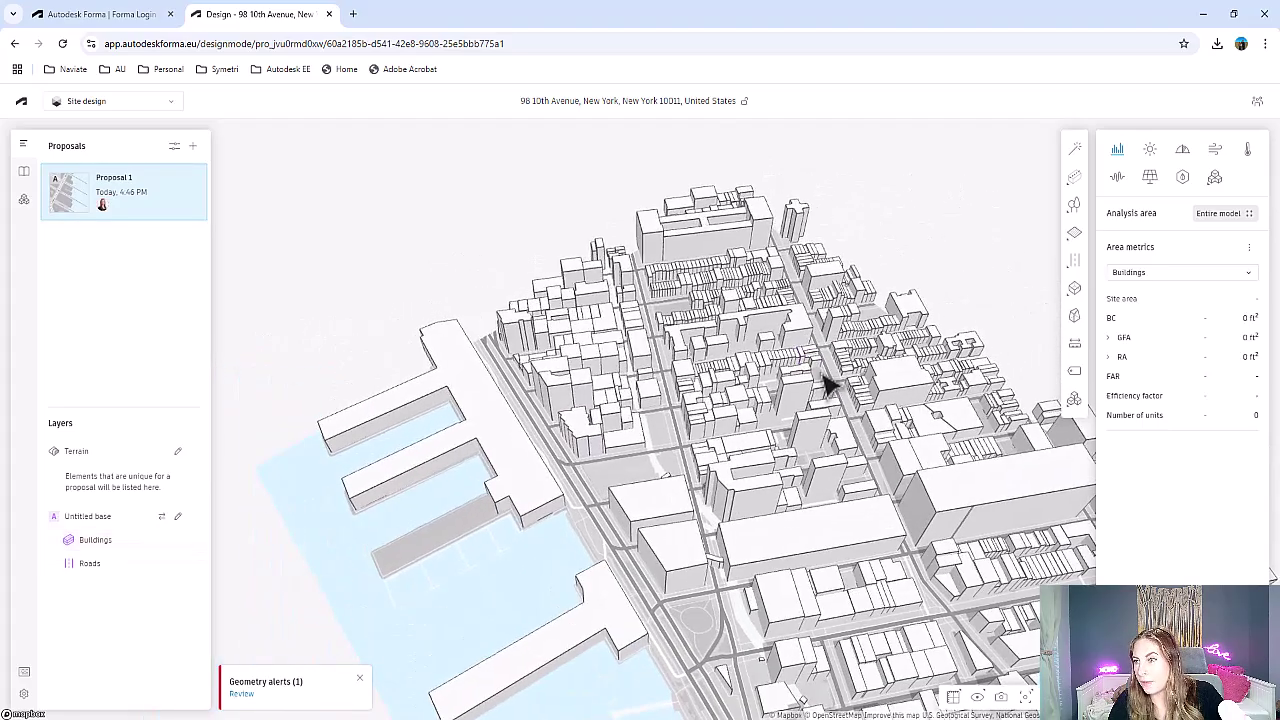
scroll(709, 329, "down", 3)
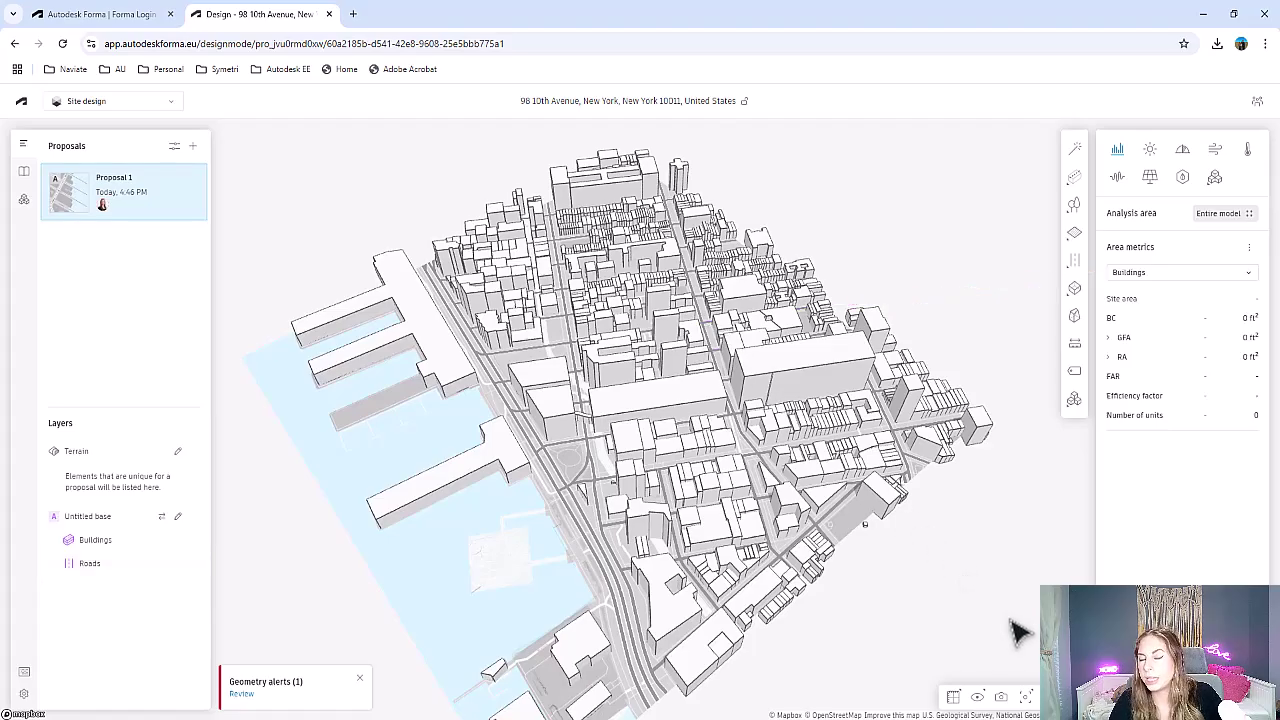
right_click_drag(766, 651, 734, 651)
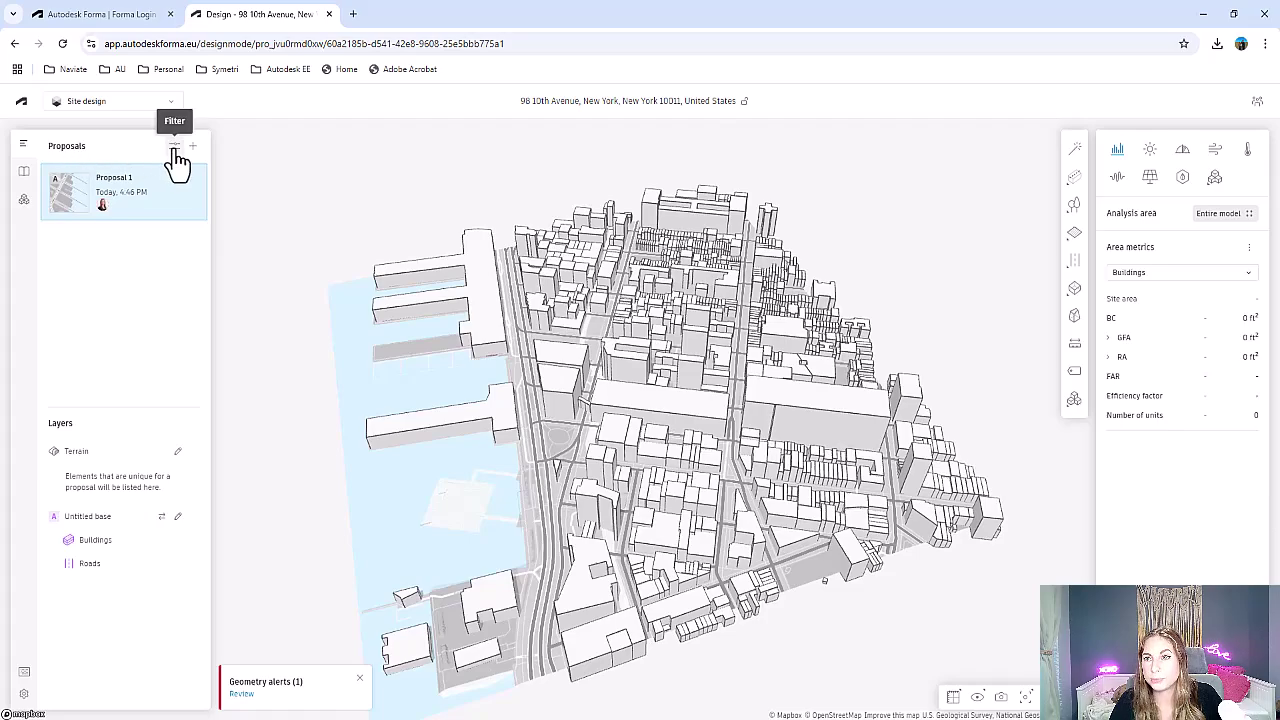
right_click(100, 190)
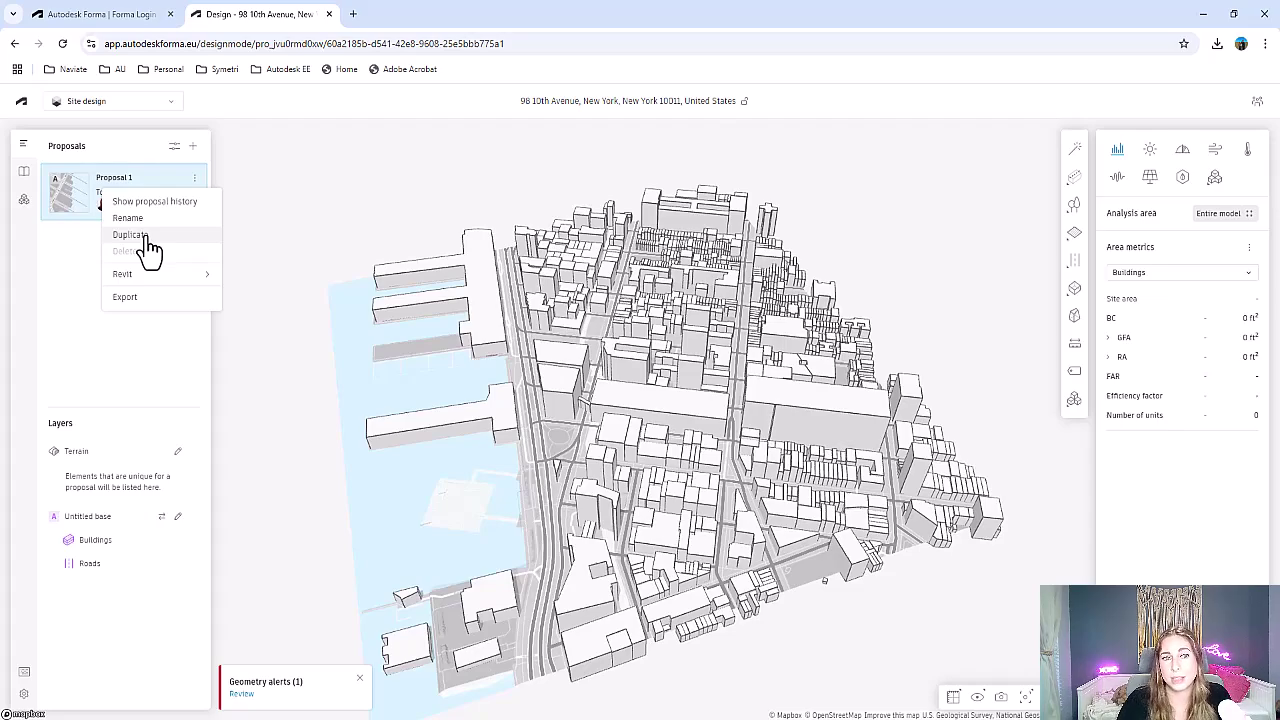
left_click(90, 362)
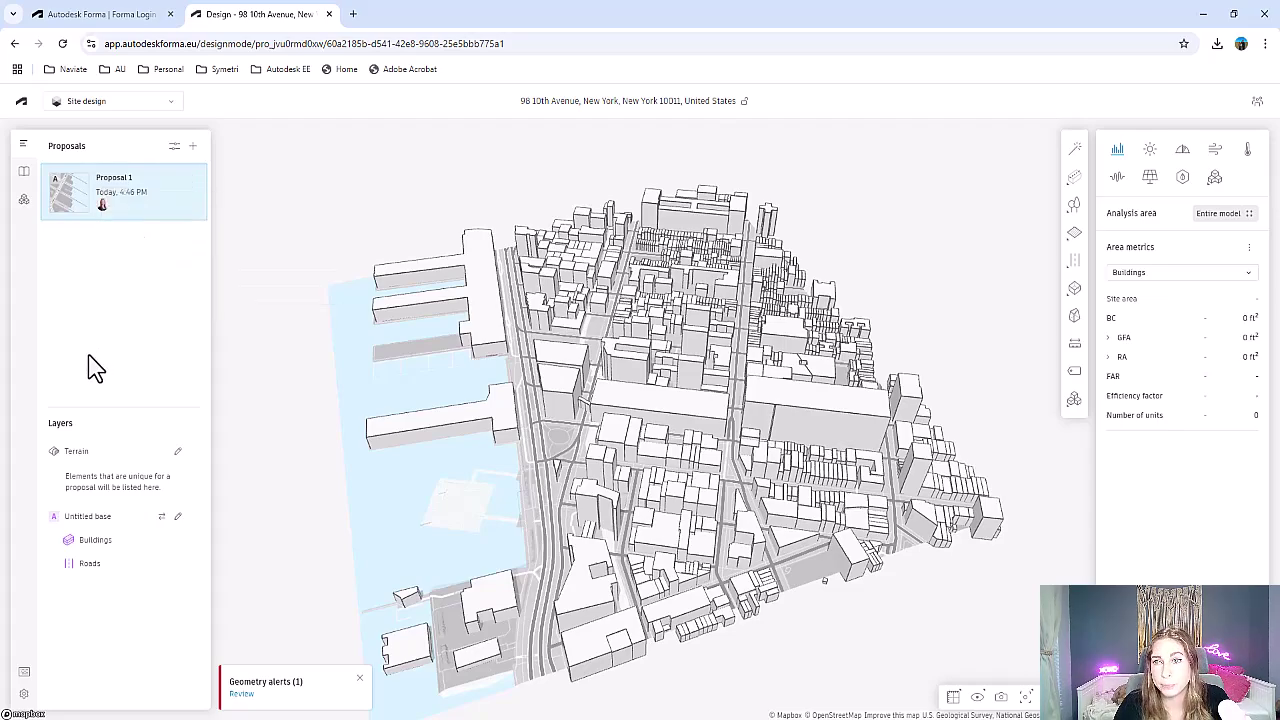
Open the Library showing the Open City Model buildings, OSM roads and Esri terrain items
left_click(24, 174)
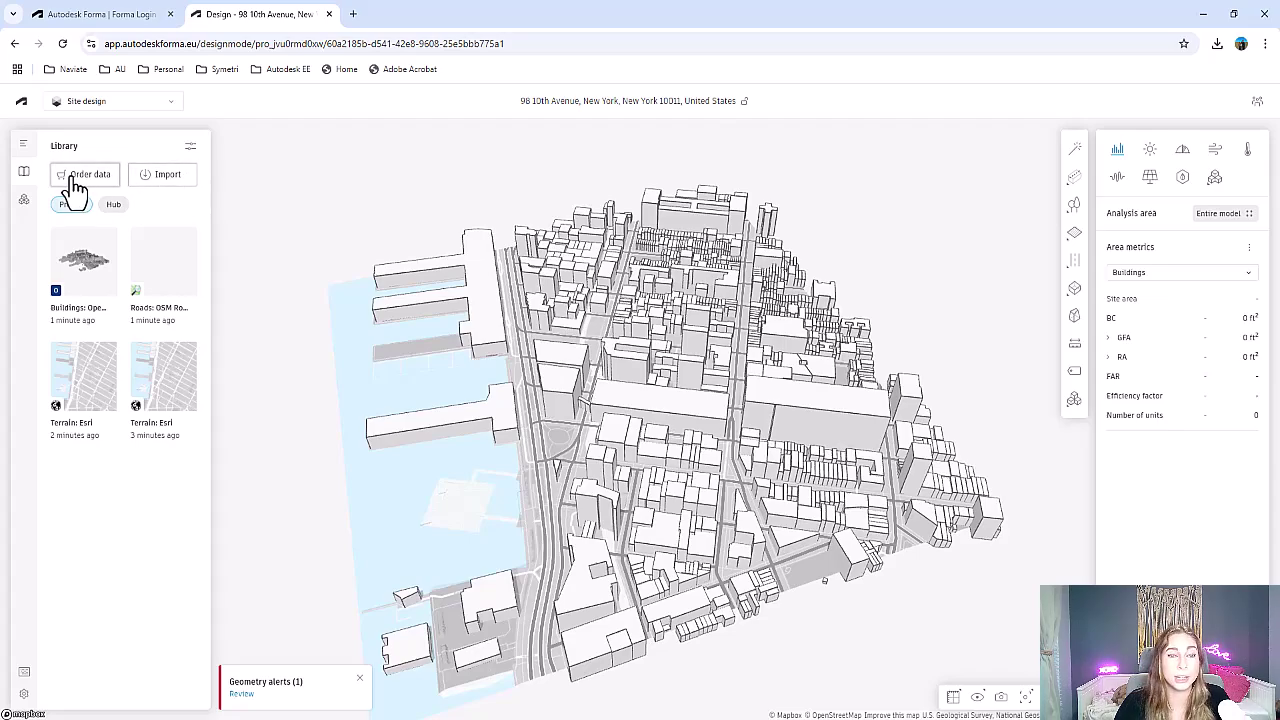
Find the Forma Add-In for Revit in the extension store, download it and accept the terms
left_click(24, 202)
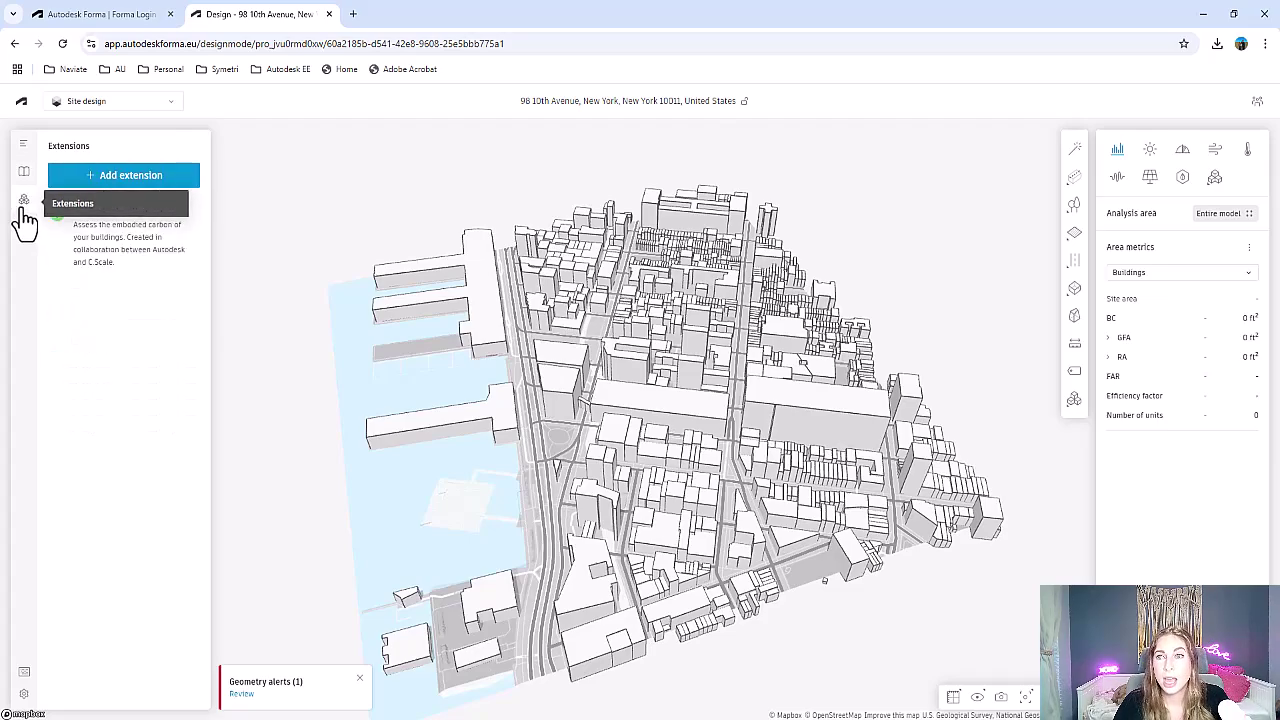
left_click(152, 185)
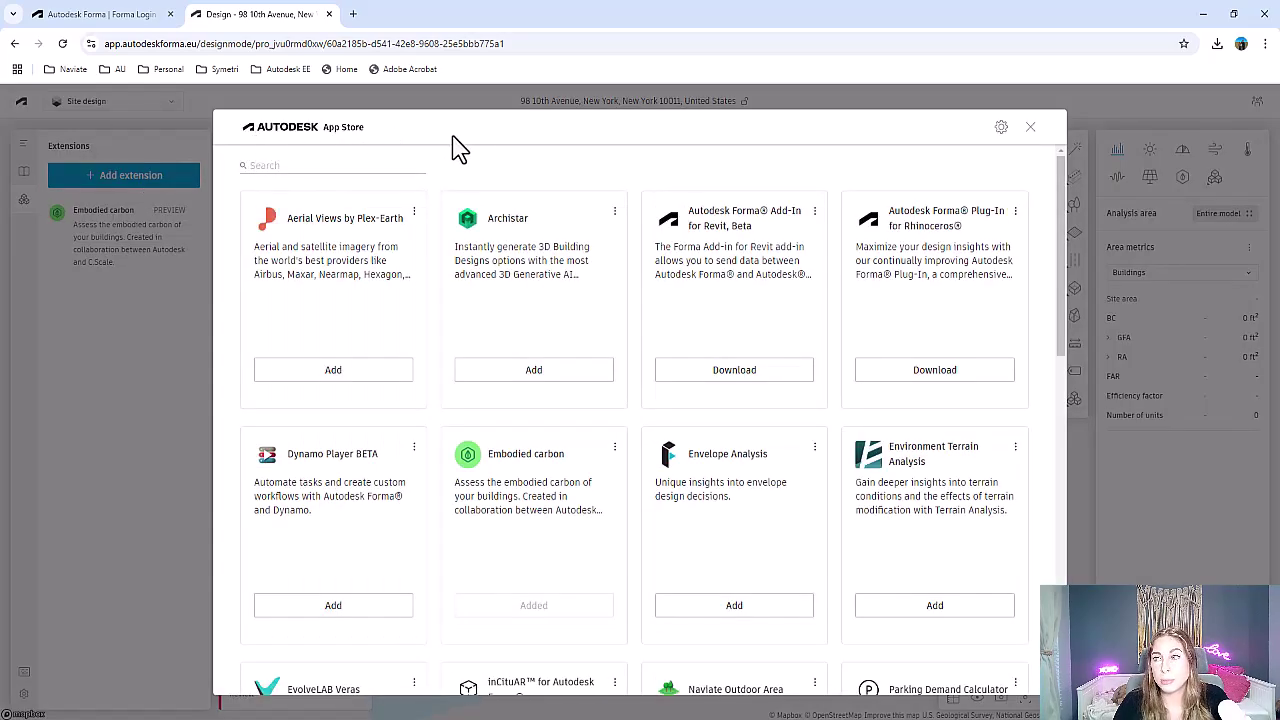
scroll(566, 280, "down", 2)
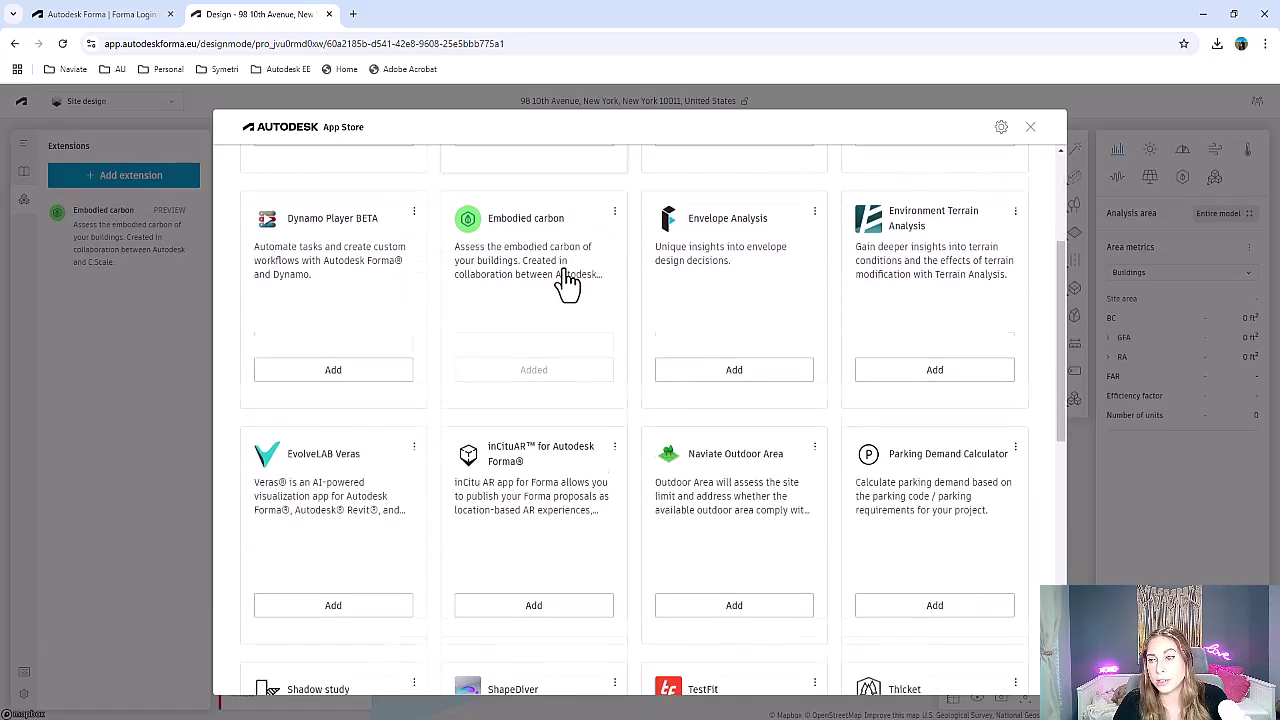
scroll(566, 282, "down", 6)
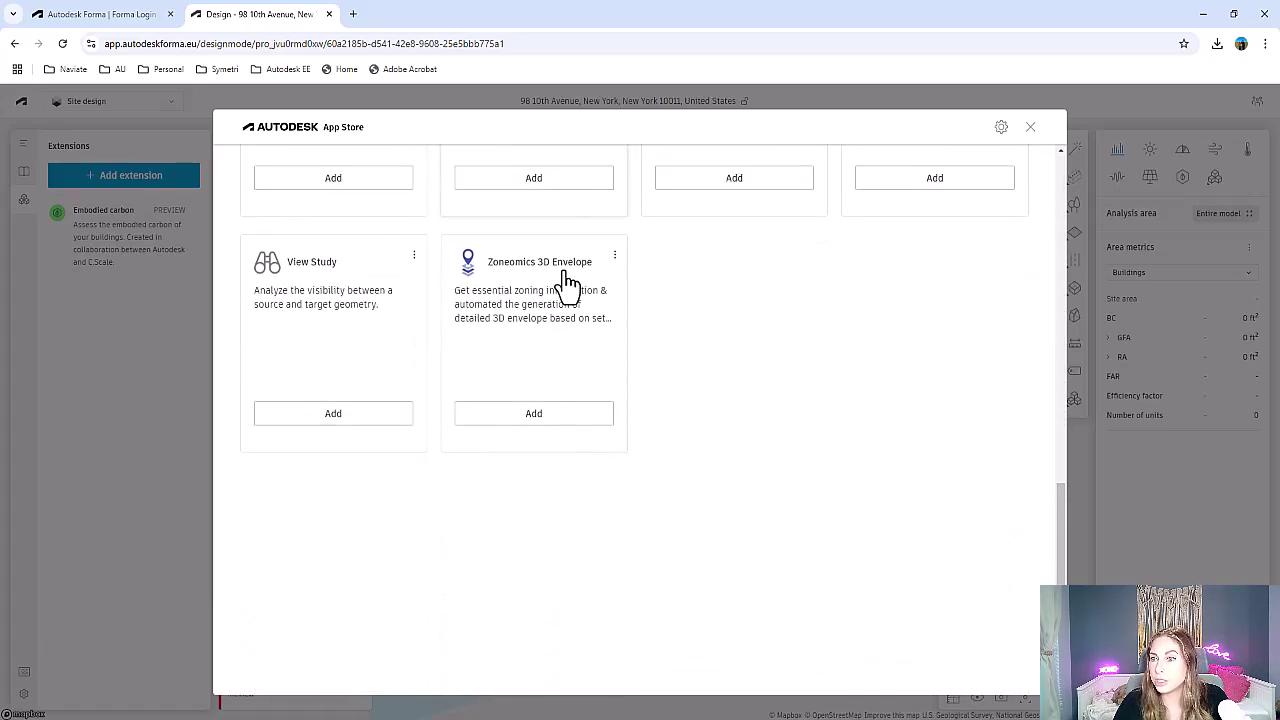
scroll(650, 560, "up", 8)
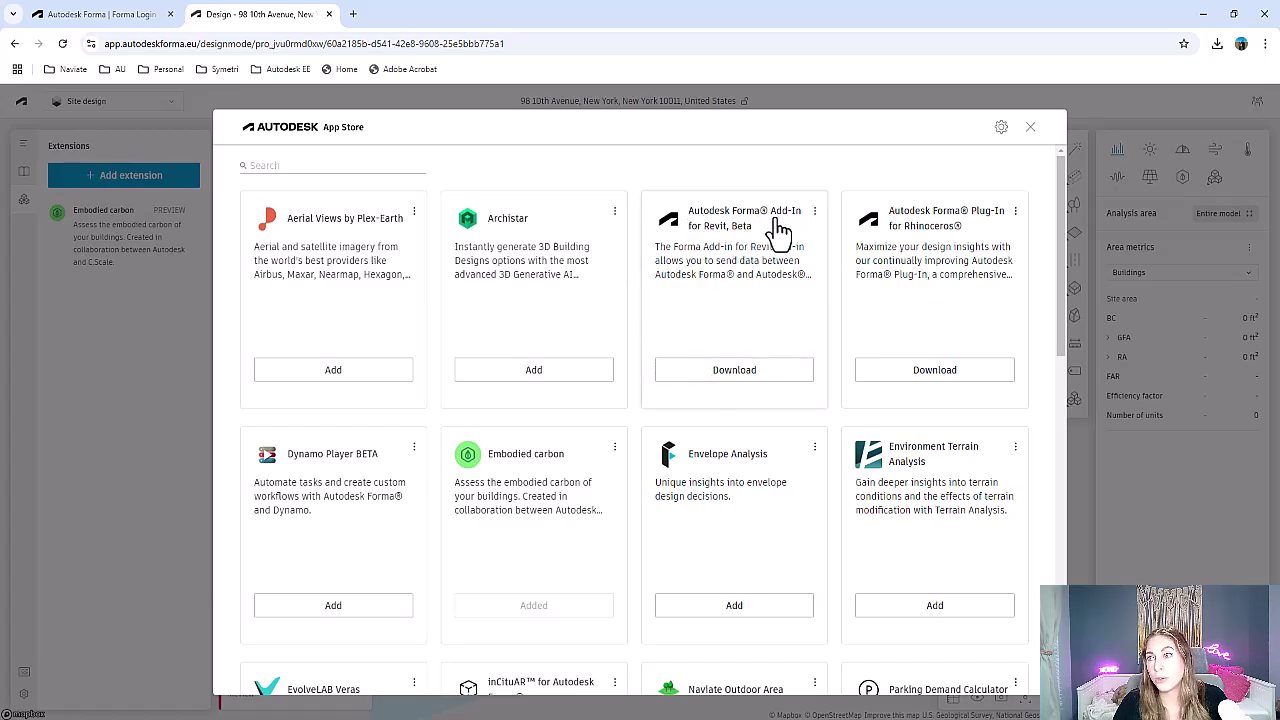
left_click(768, 376)
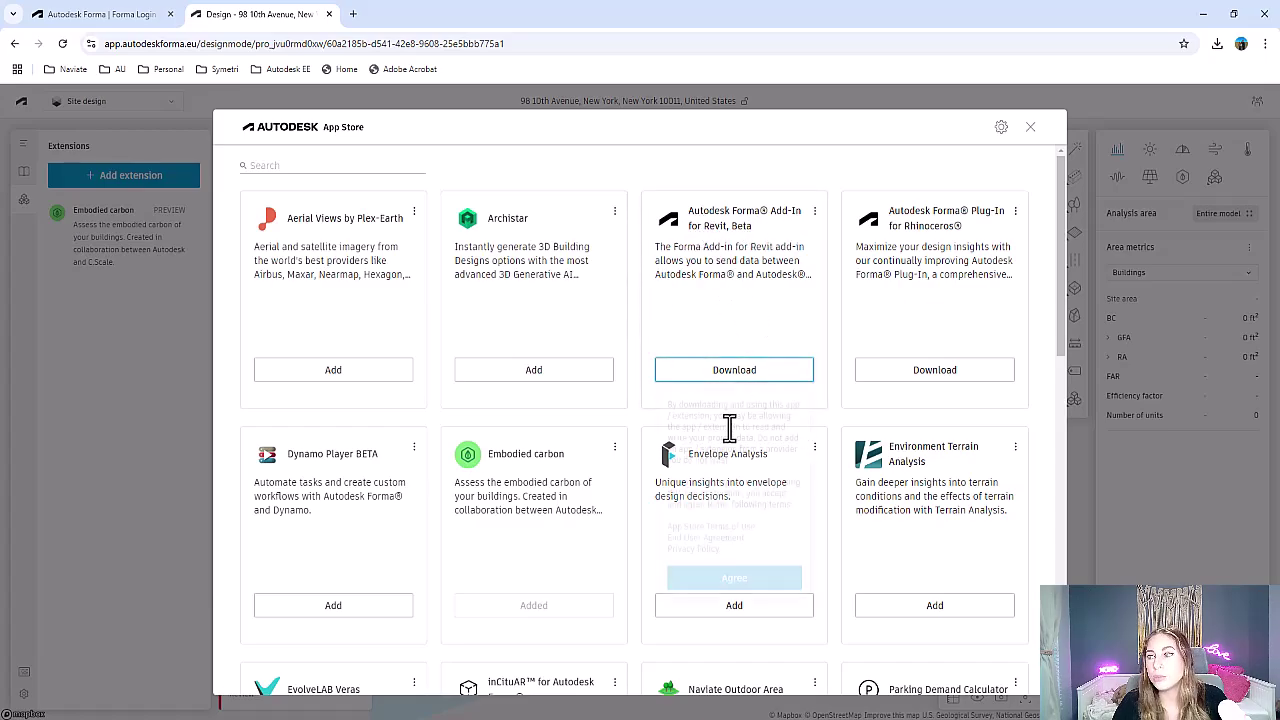
left_click(758, 580)
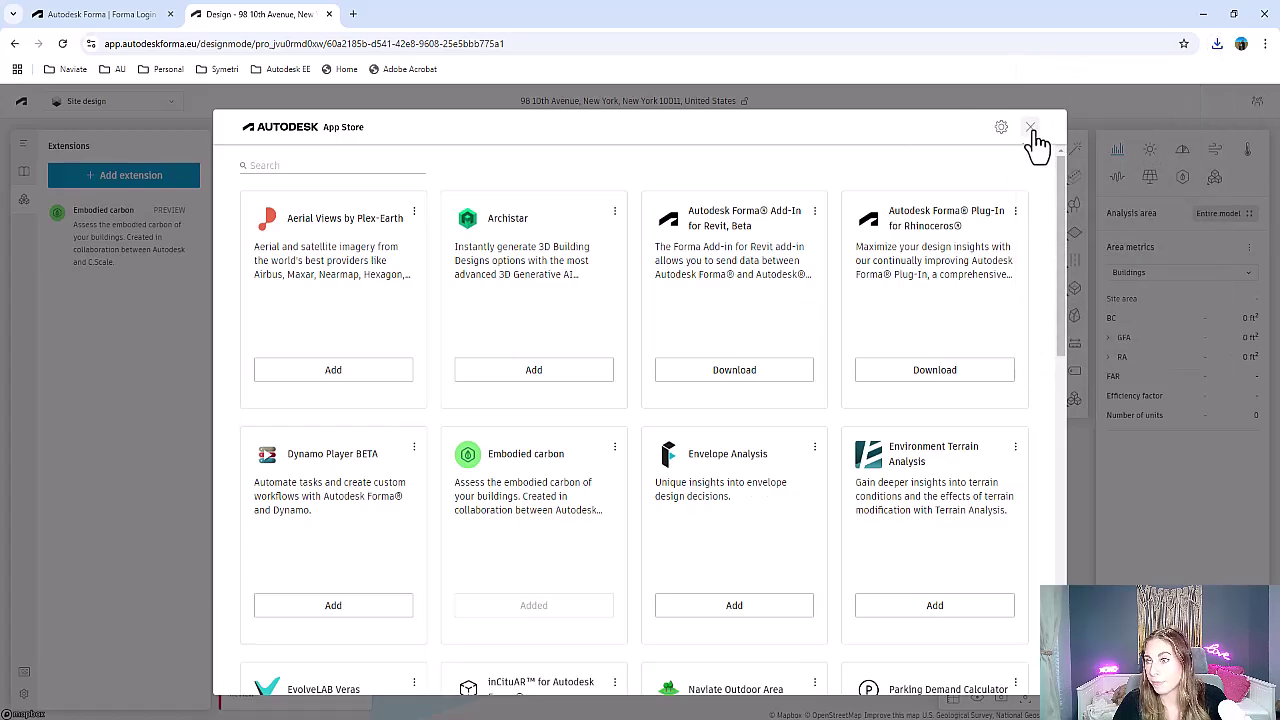
Close the App Store, preview sun hours, daylight, wind and microclimate analyses, then return to area metrics
left_click(1028, 128)
mouse_move(1070, 400)
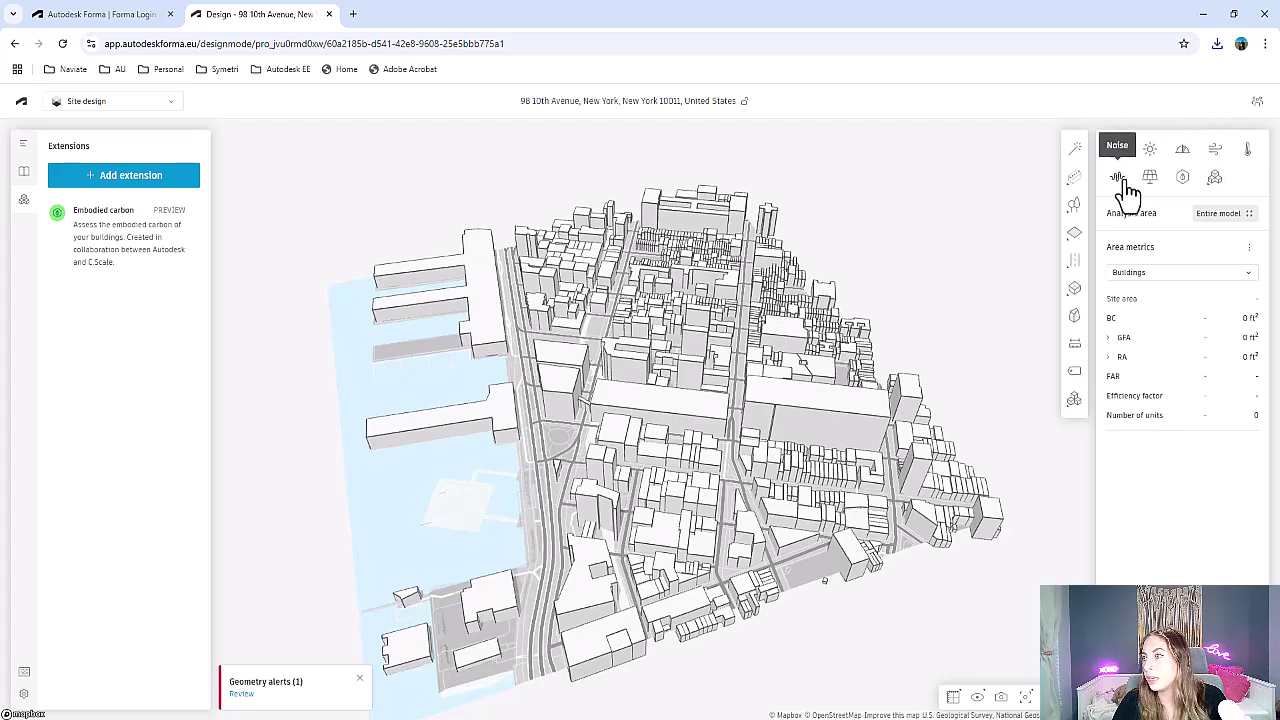
left_click(1151, 155)
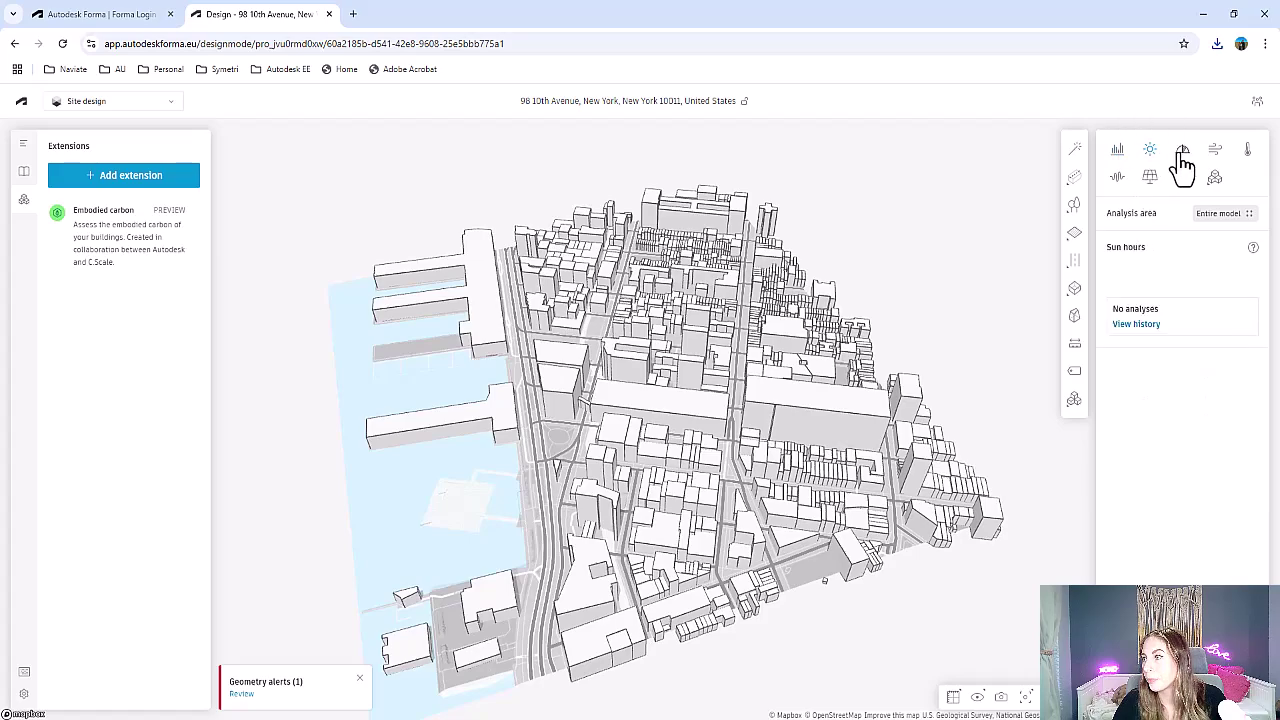
left_click(1183, 155)
left_click(1216, 152)
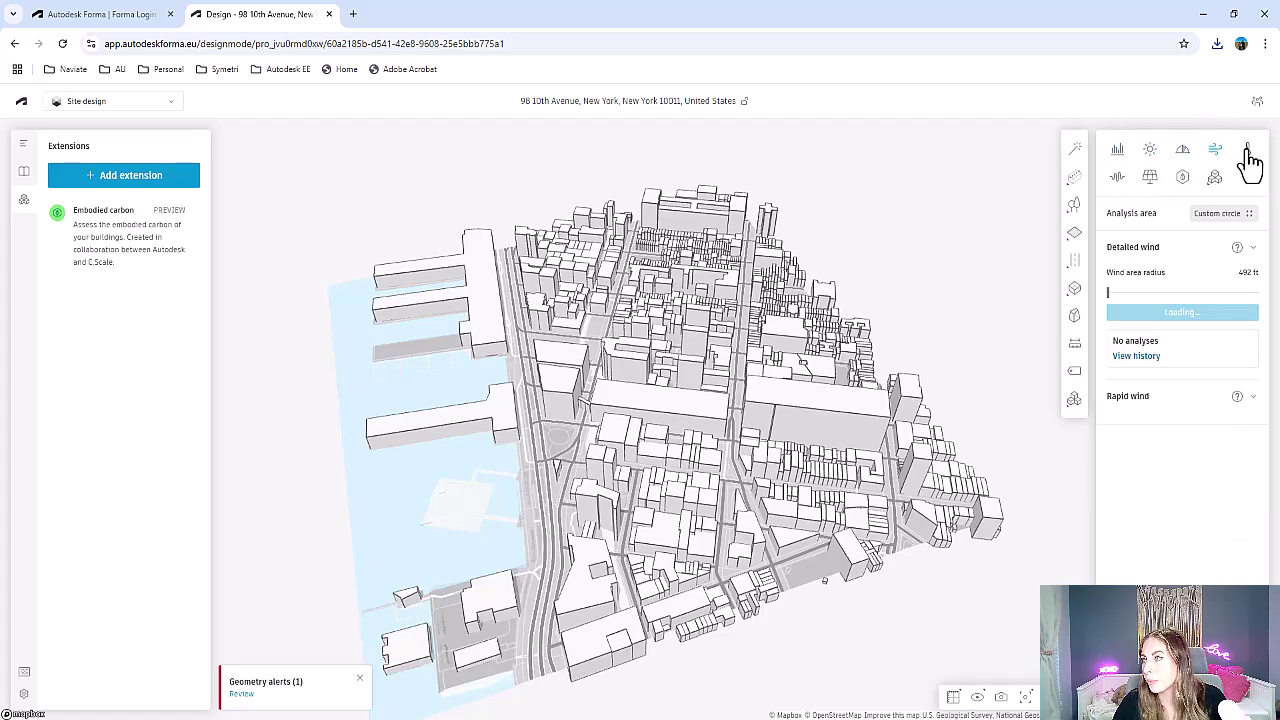
left_click(1247, 150)
left_click(1117, 158)
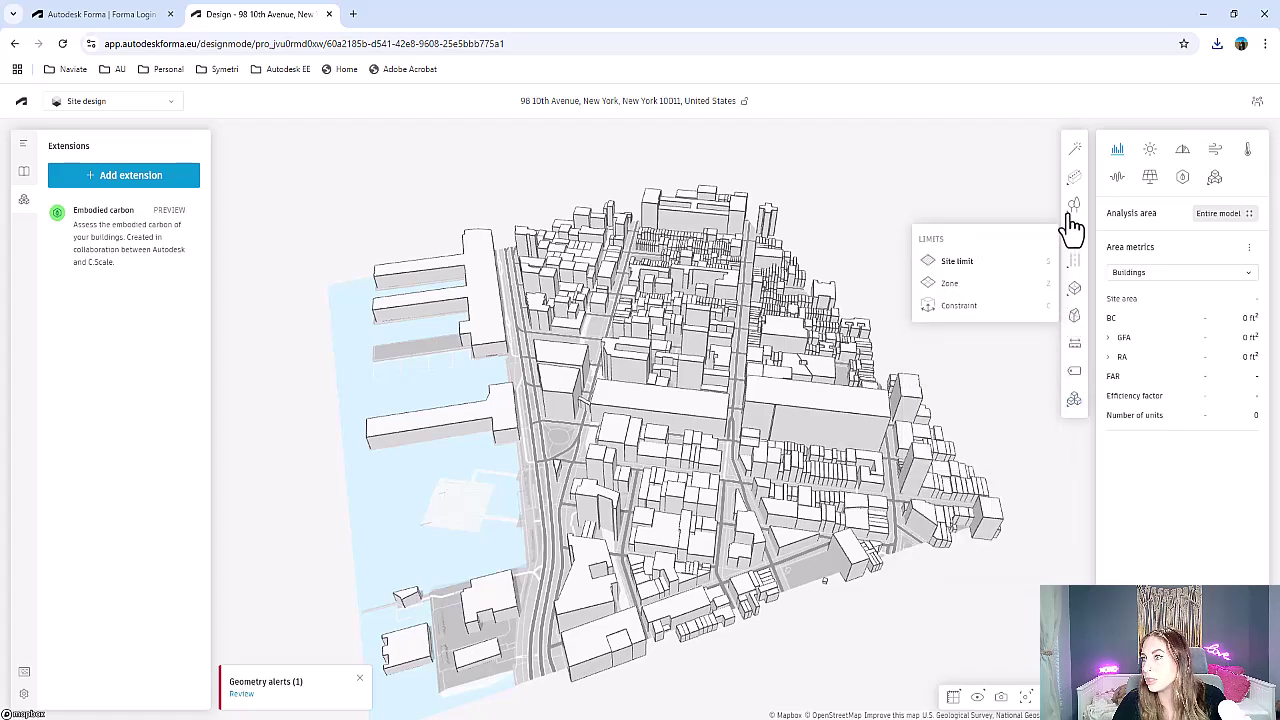
mouse_move(1076, 188)
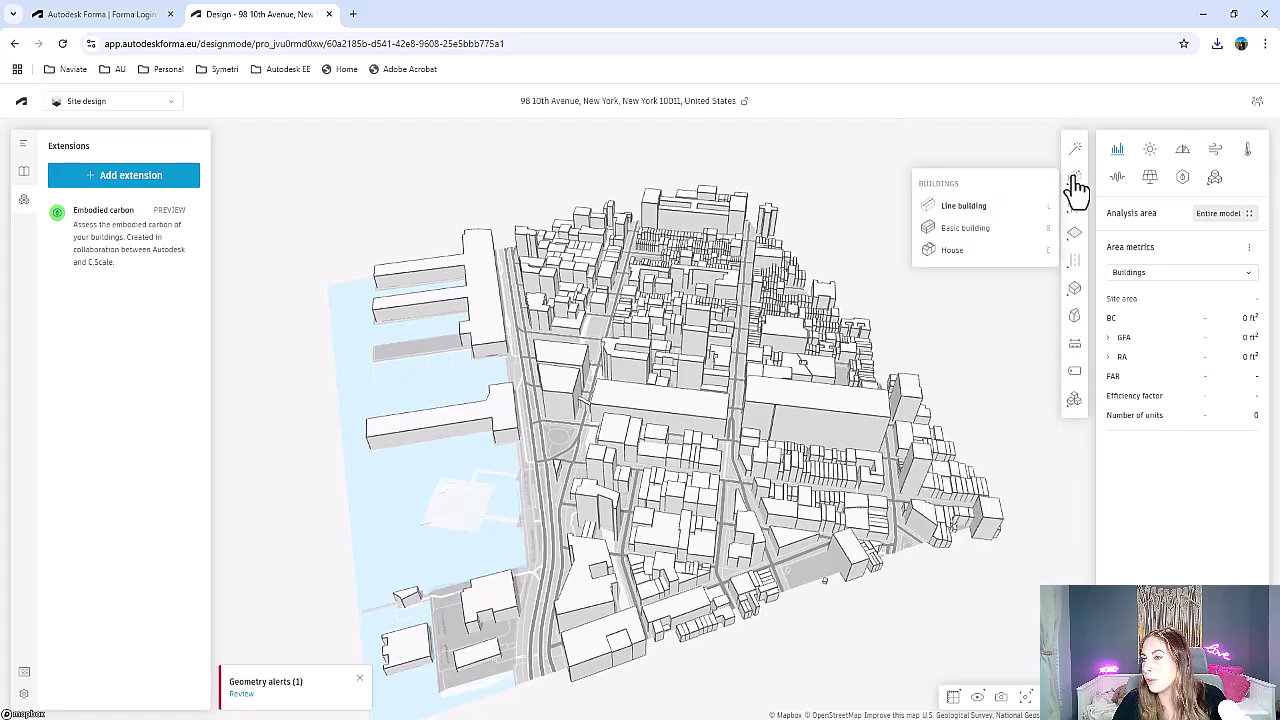
mouse_move(1080, 222)
mouse_move(1086, 252)
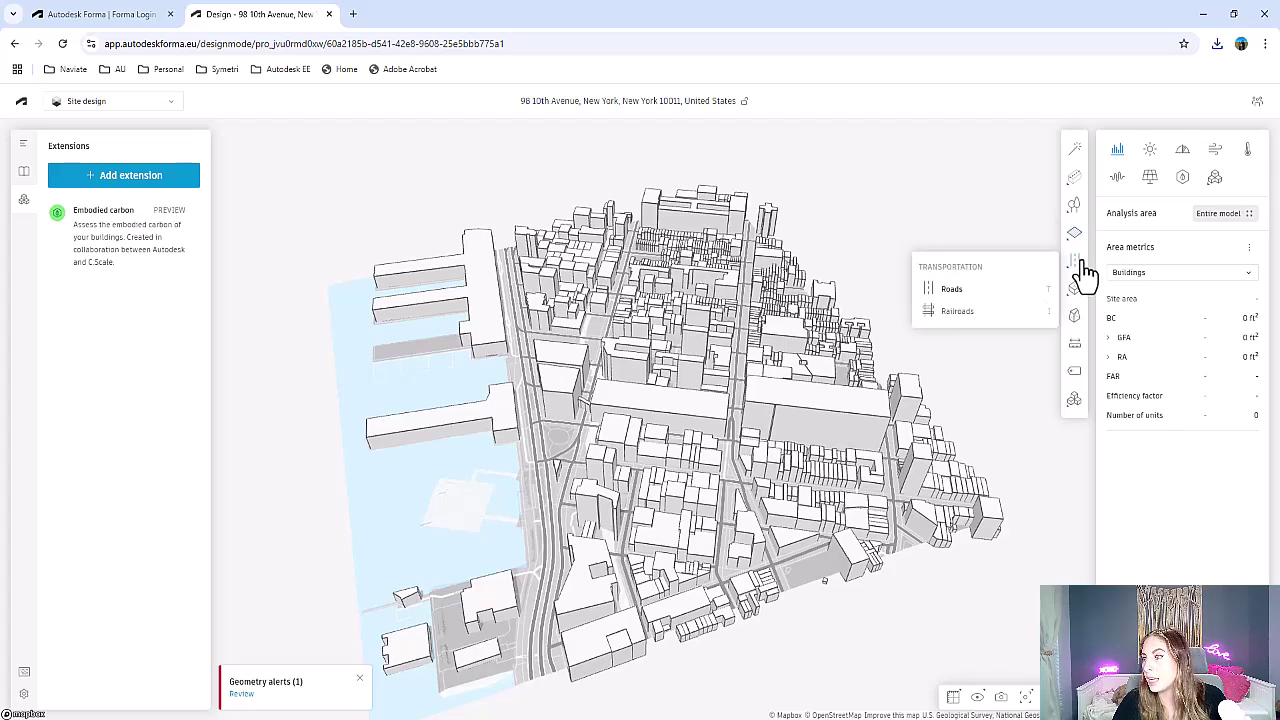
mouse_move(1080, 296)
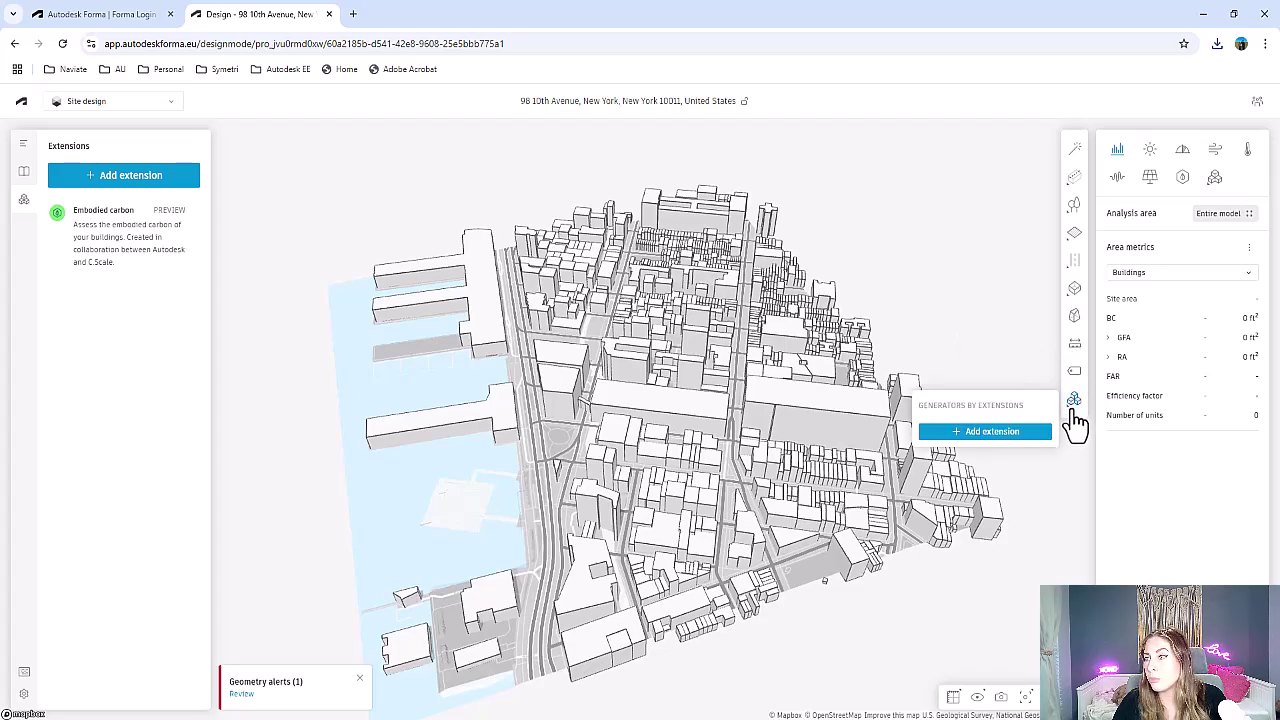
Zoom and orbit in on the empty block beside the piers, ending with streets running diagonally
left_click_drag(437, 443, 652, 318)
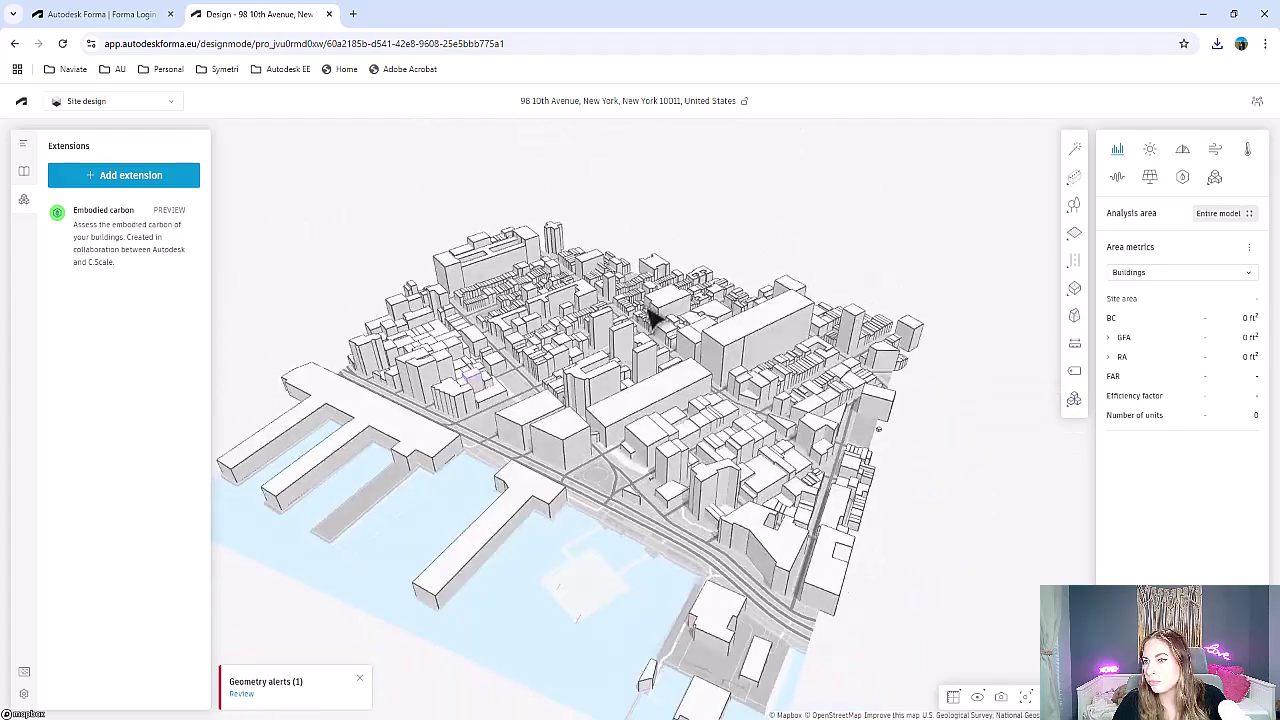
scroll(652, 318, "up", 5)
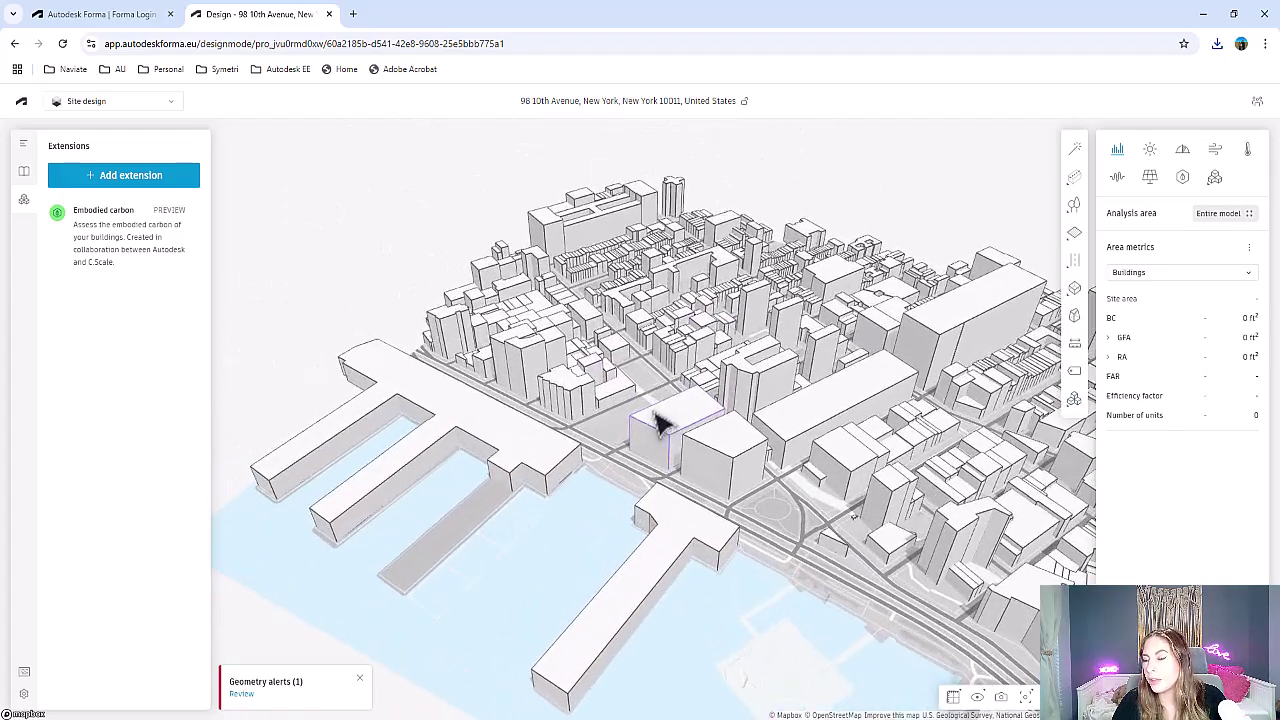
scroll(658, 425, "up", 6)
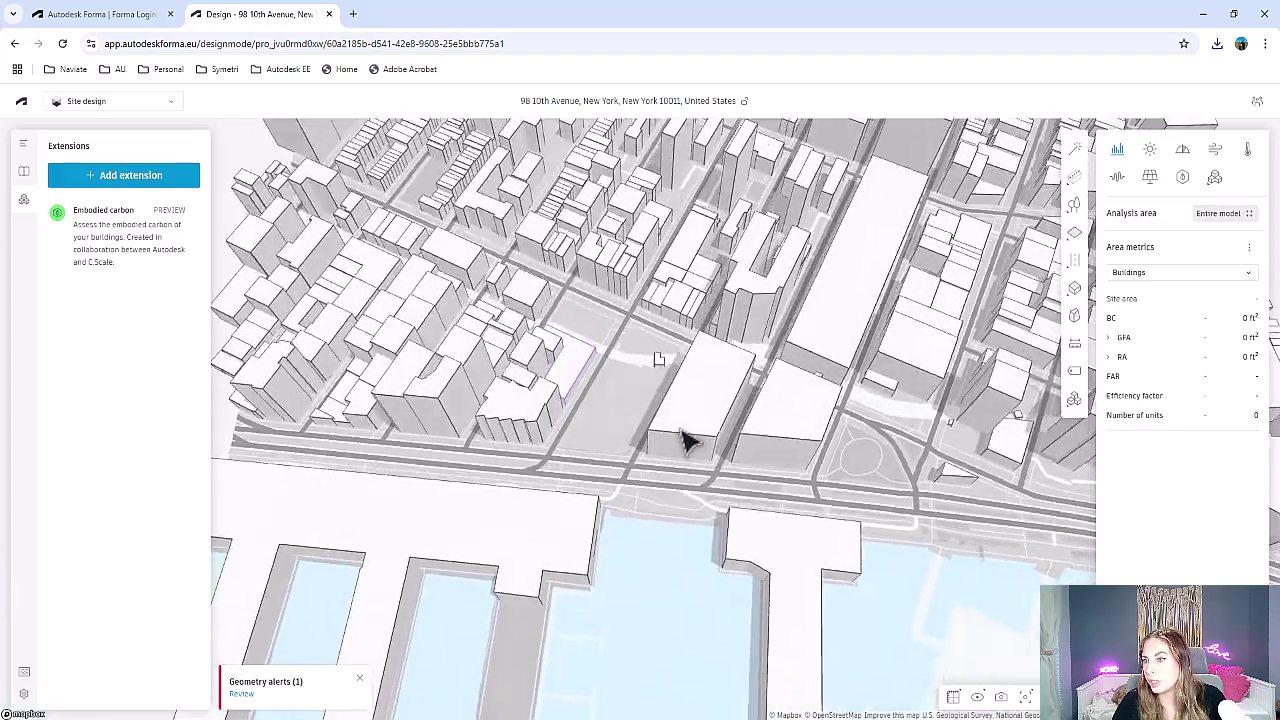
scroll(620, 415, "up", 7)
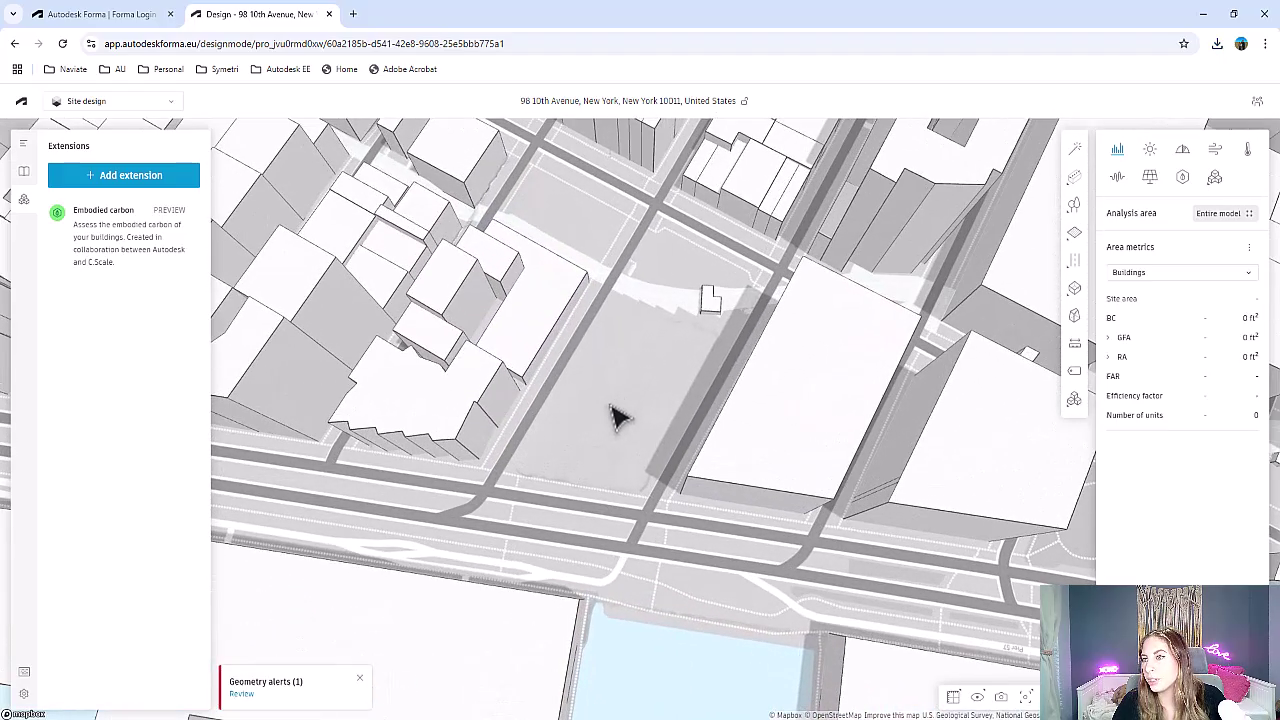
left_click_drag(618, 418, 622, 360)
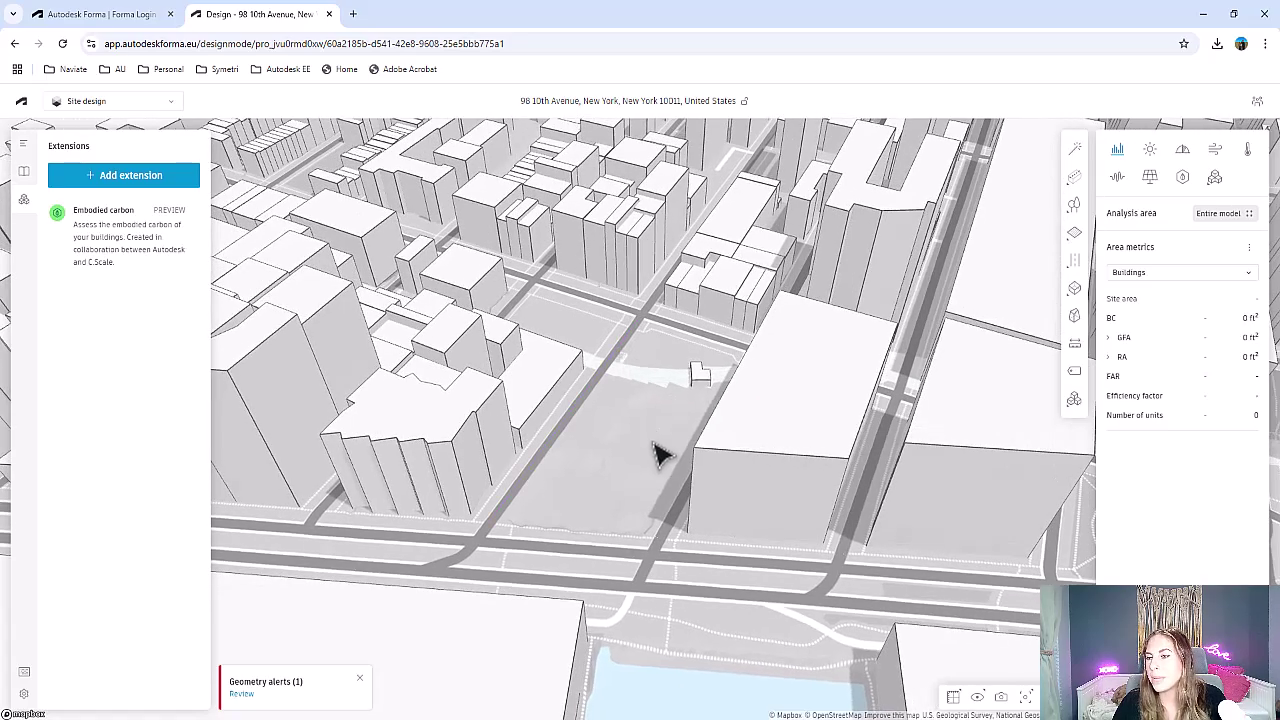
scroll(657, 455, "up", 6)
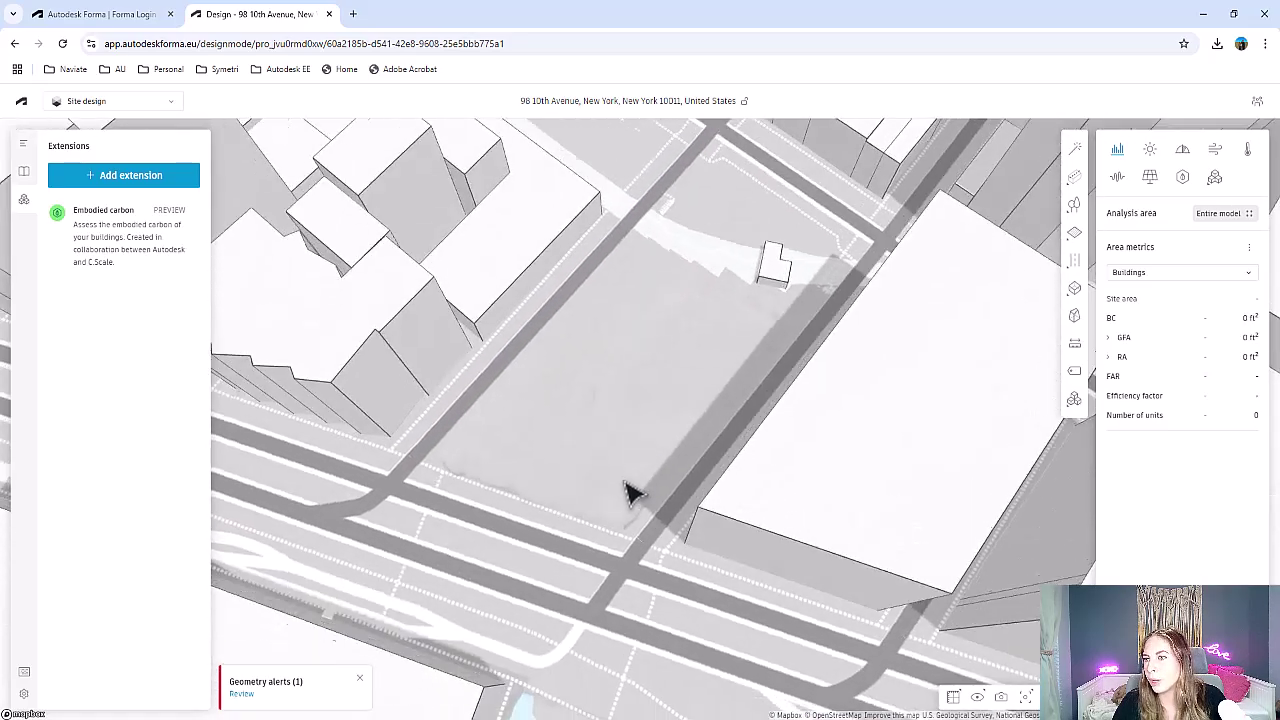
left_click_drag(630, 492, 560, 349)
scroll(560, 349, "down", 4)
left_click_drag(703, 350, 731, 366)
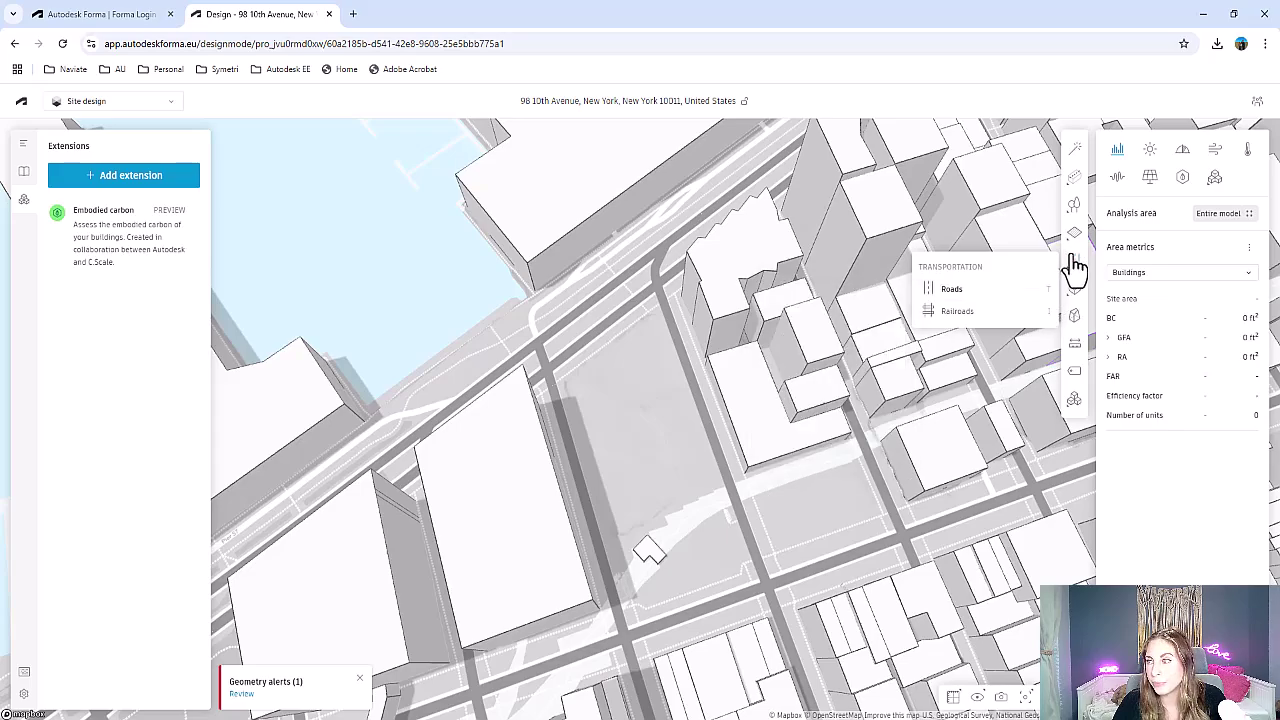
Draw a closed five-corner site limit polygon around the empty block
left_click(999, 268)
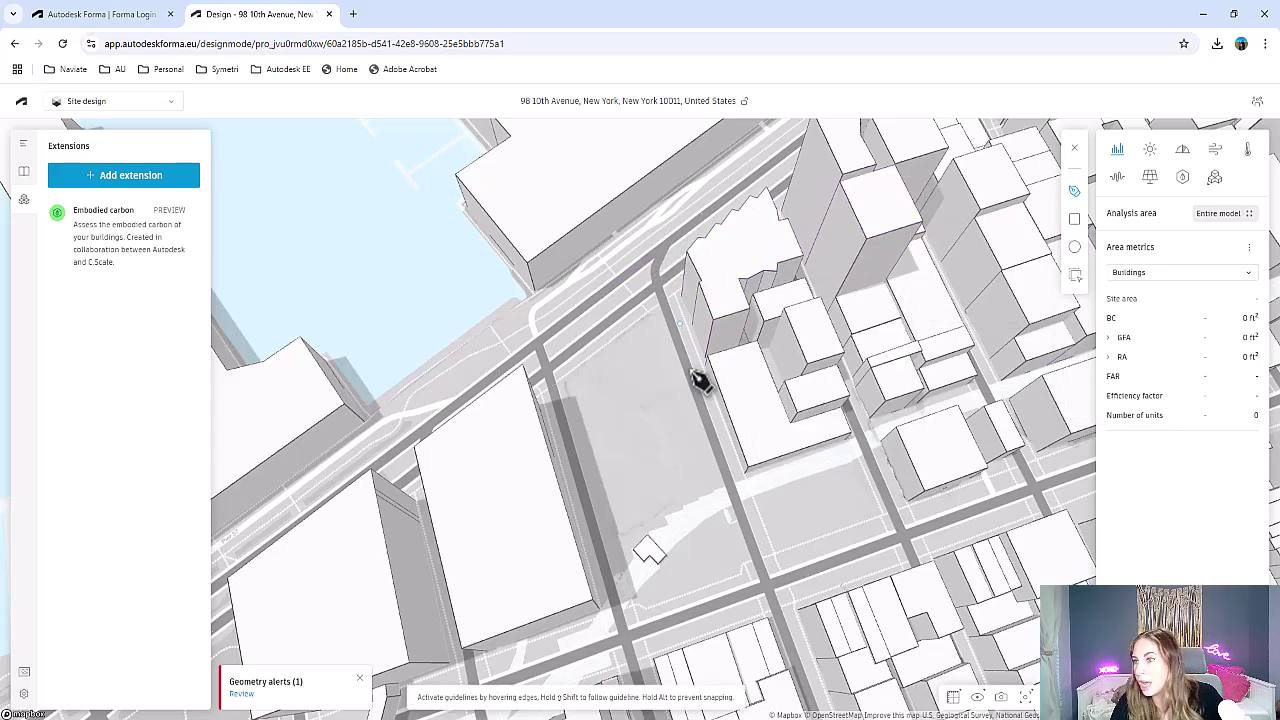
left_click(658, 315)
left_click(718, 486)
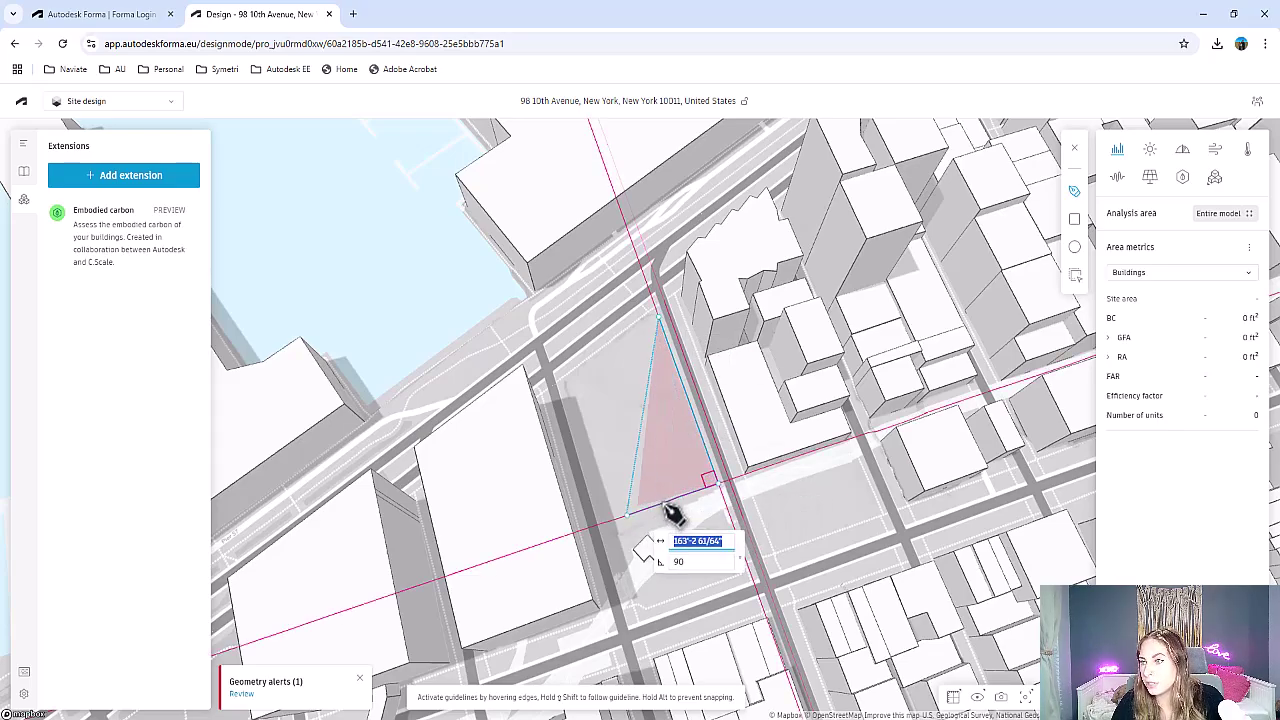
left_click(660, 500)
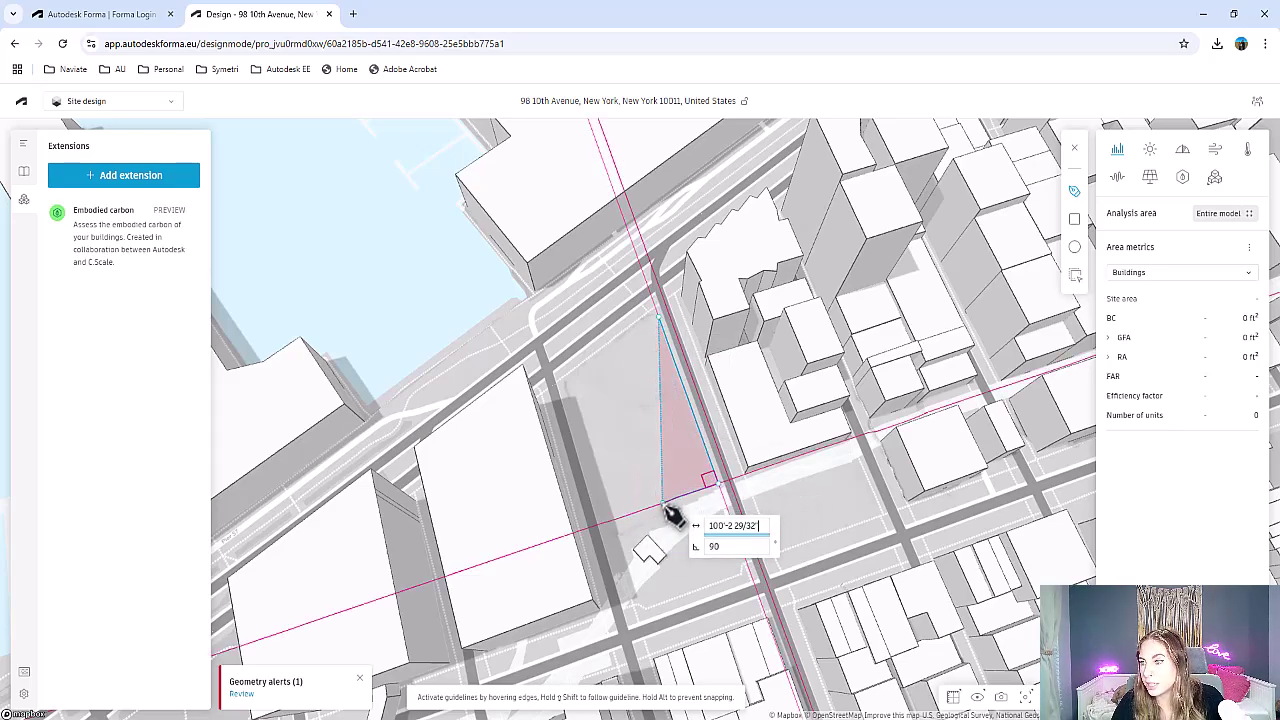
left_click(617, 566)
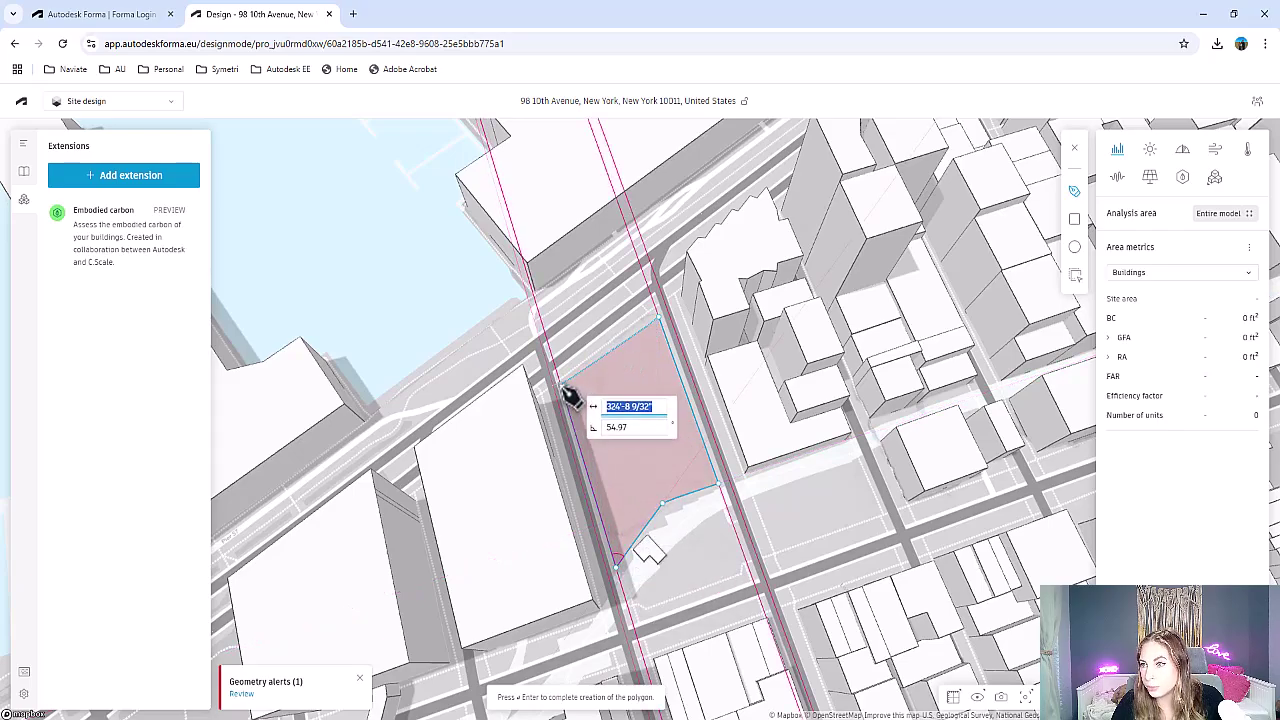
left_click(564, 387)
left_click(664, 324)
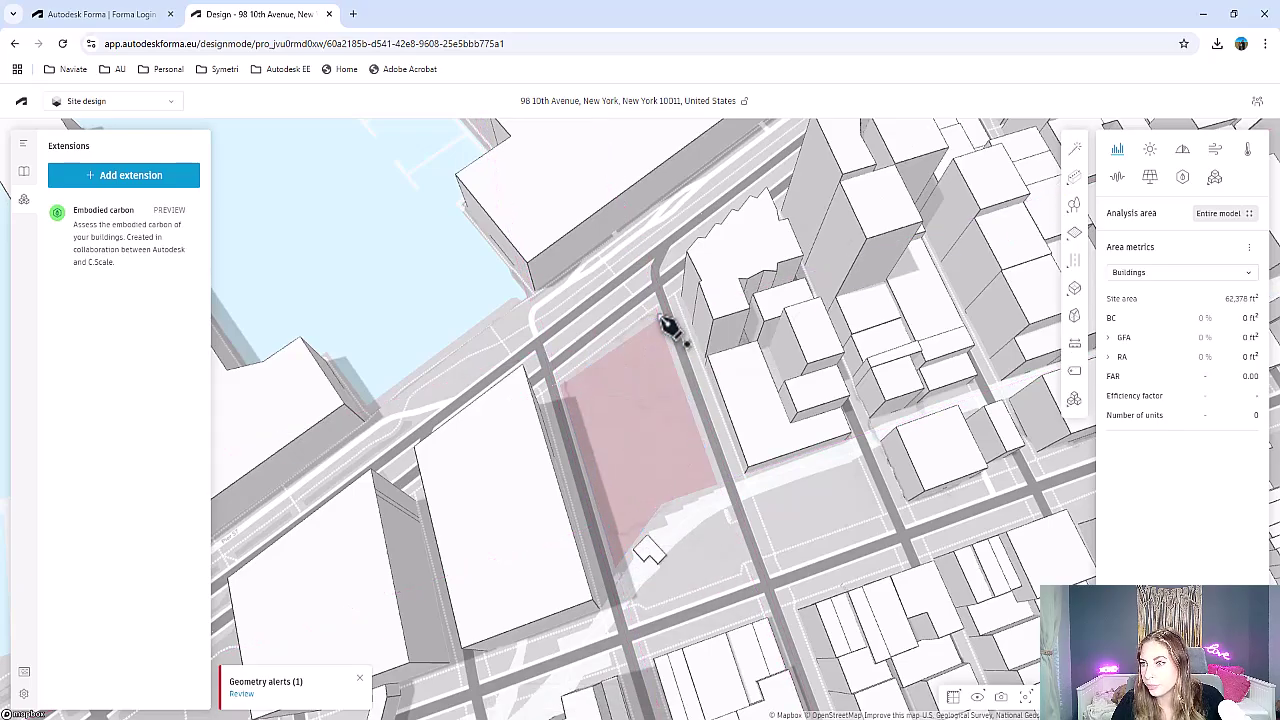
Select the new site limit and enter a name in its Site Limit Name field
left_click(635, 395)
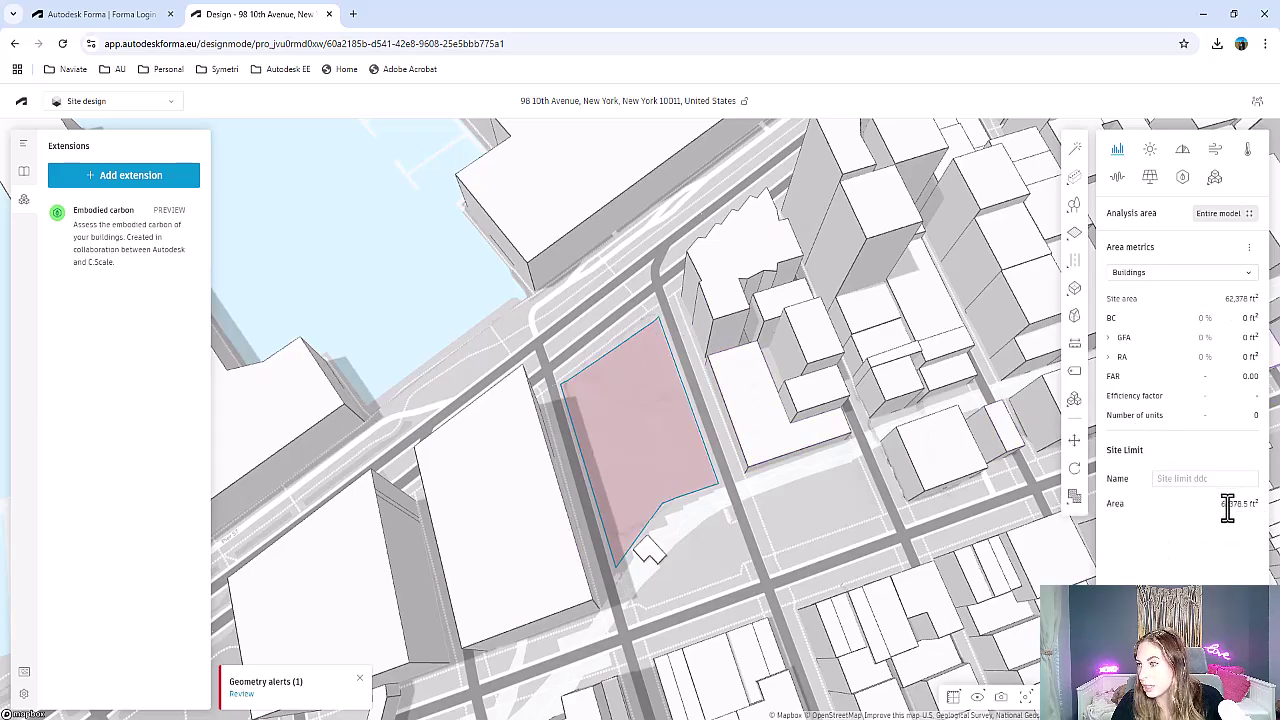
left_click(1166, 478)
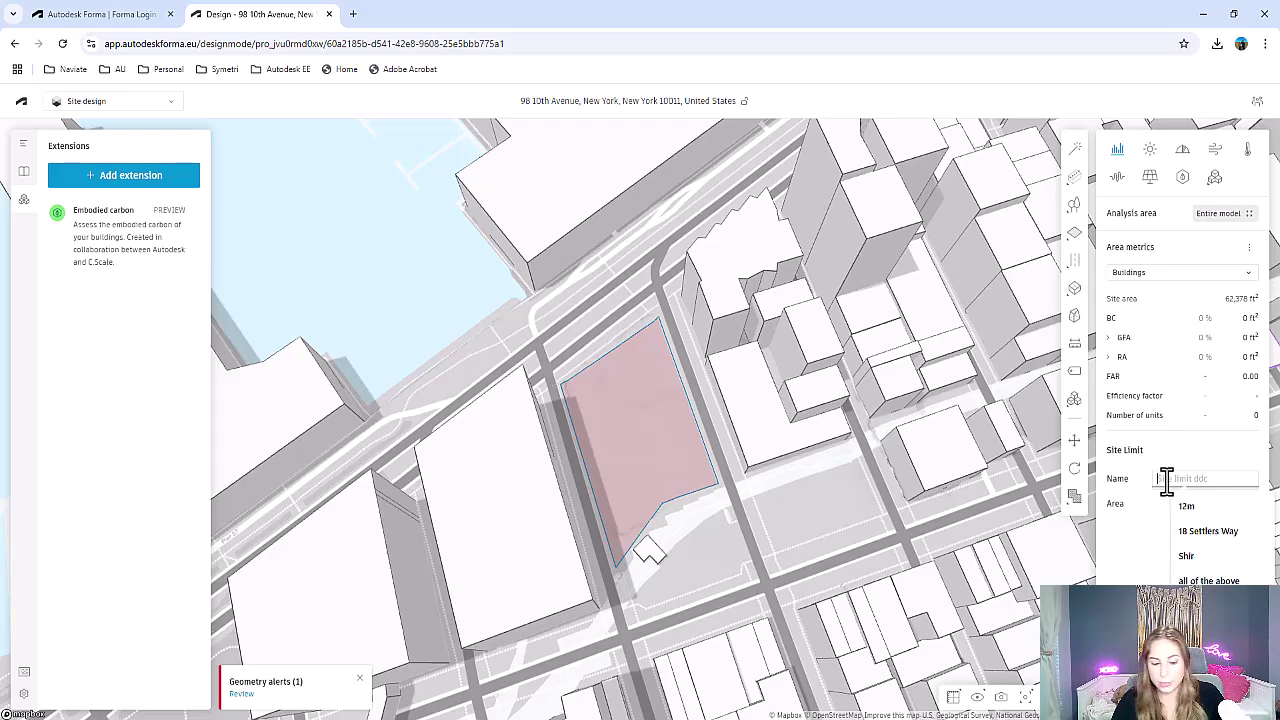
type("Site")
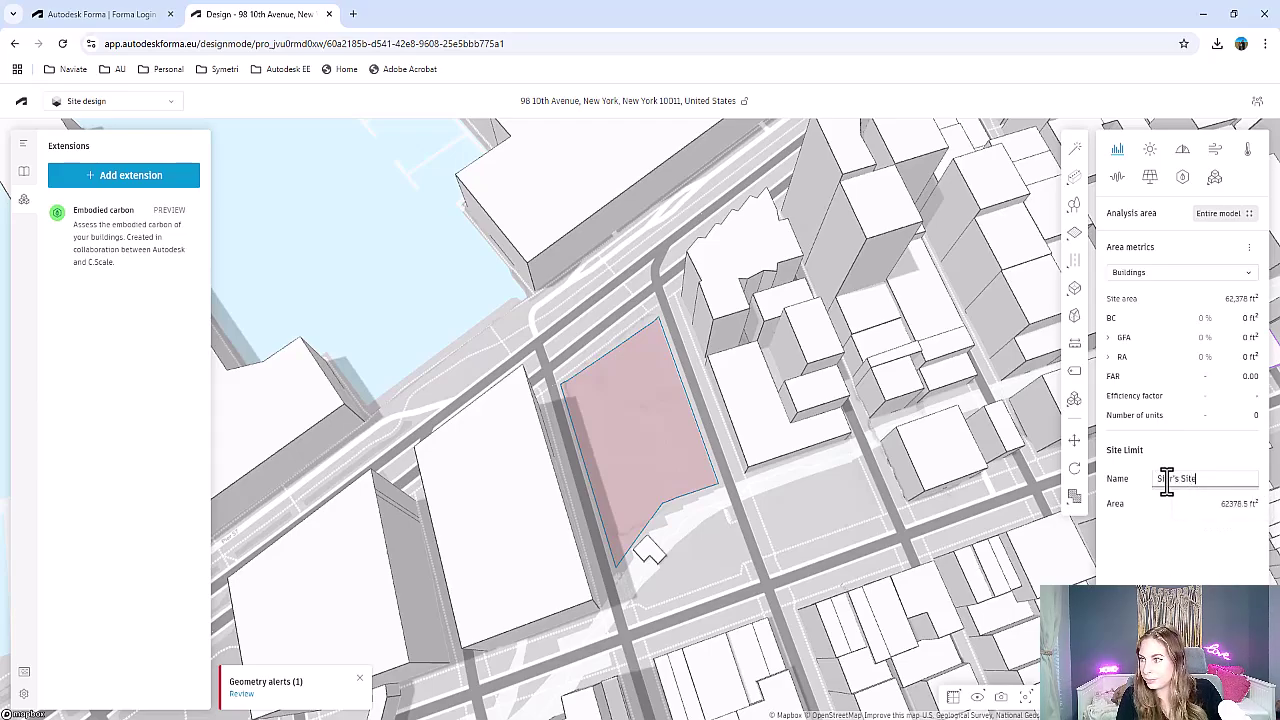
left_click(1205, 560)
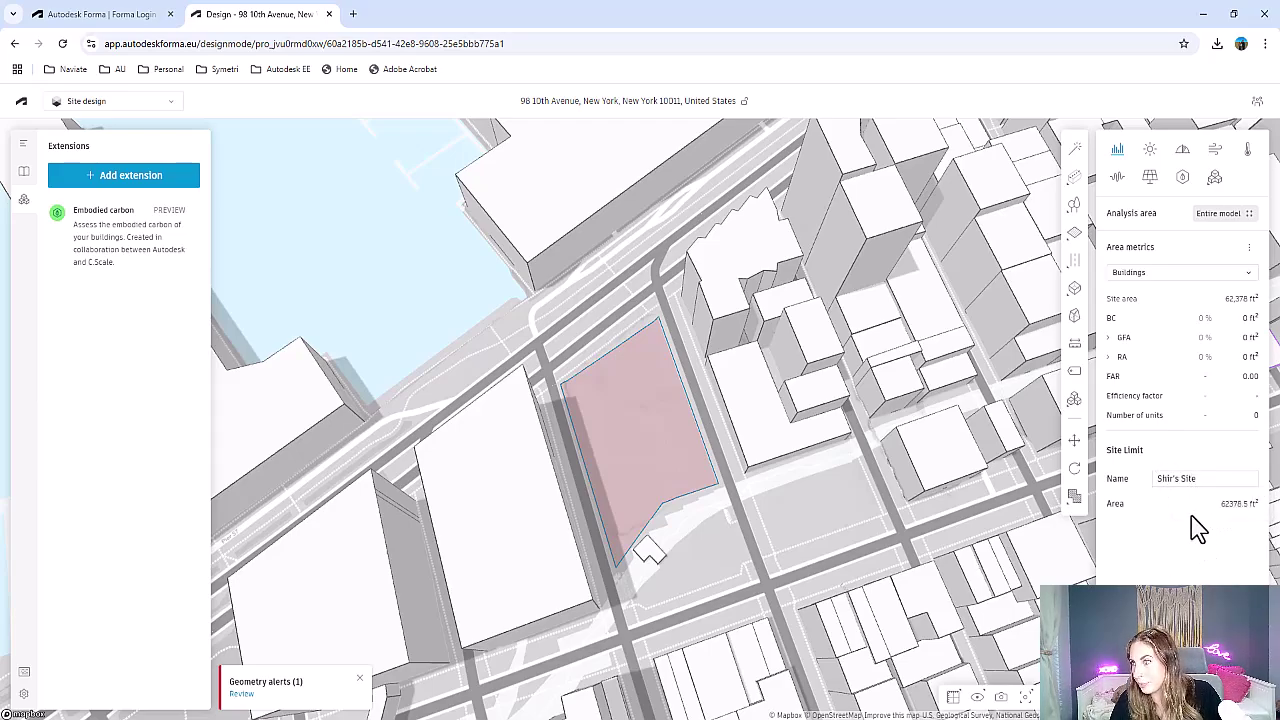
Draw a four-corner basic building footprint inside the site, entering 0 for the last edge length
mouse_move(1080, 188)
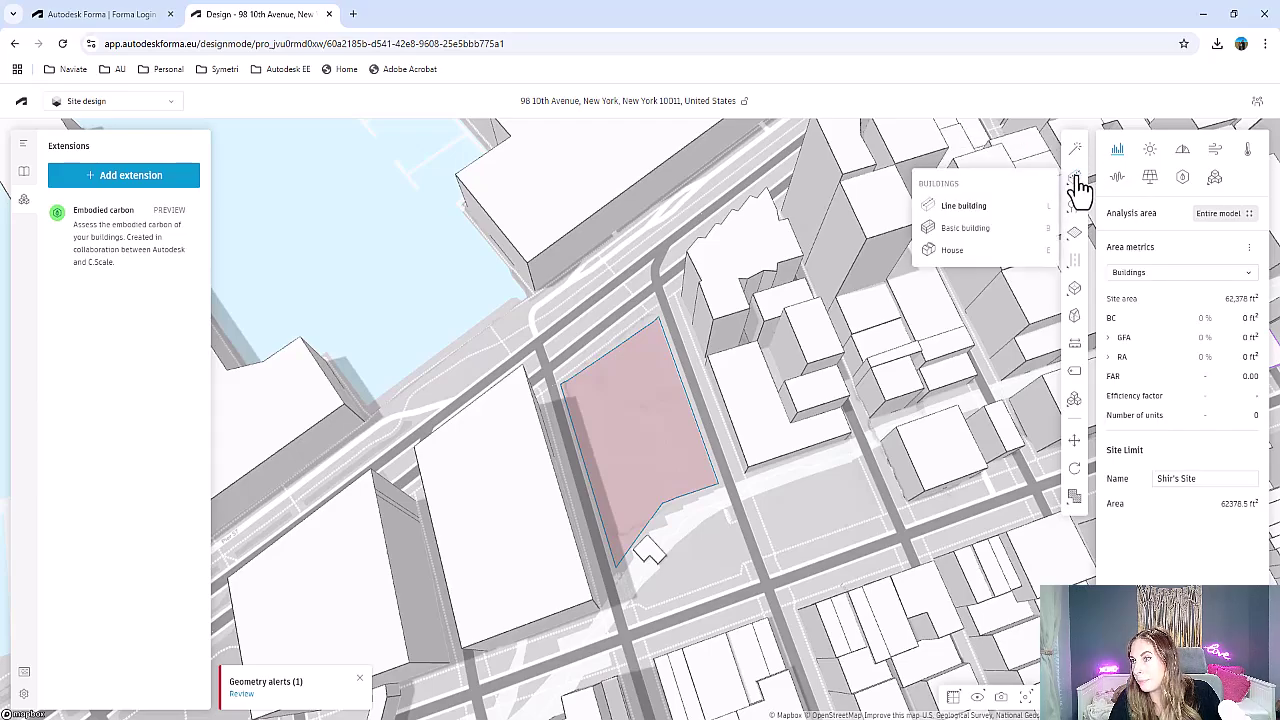
left_click(950, 235)
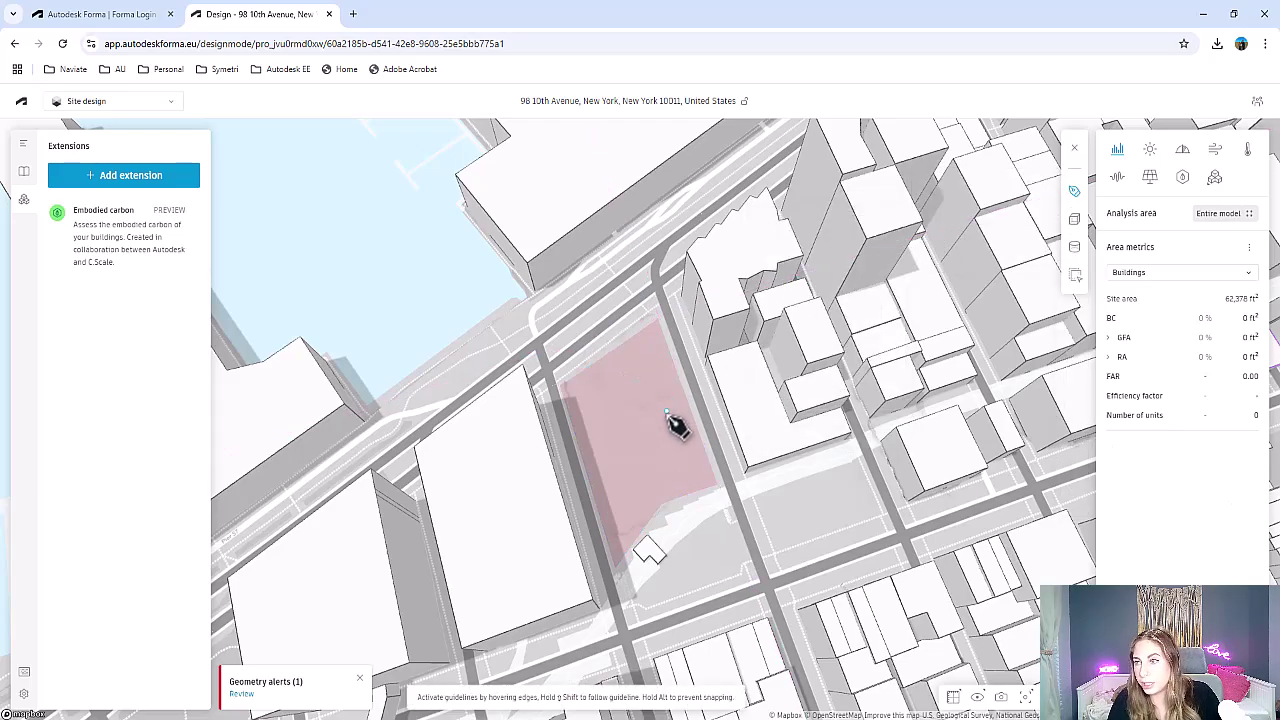
left_click(589, 413)
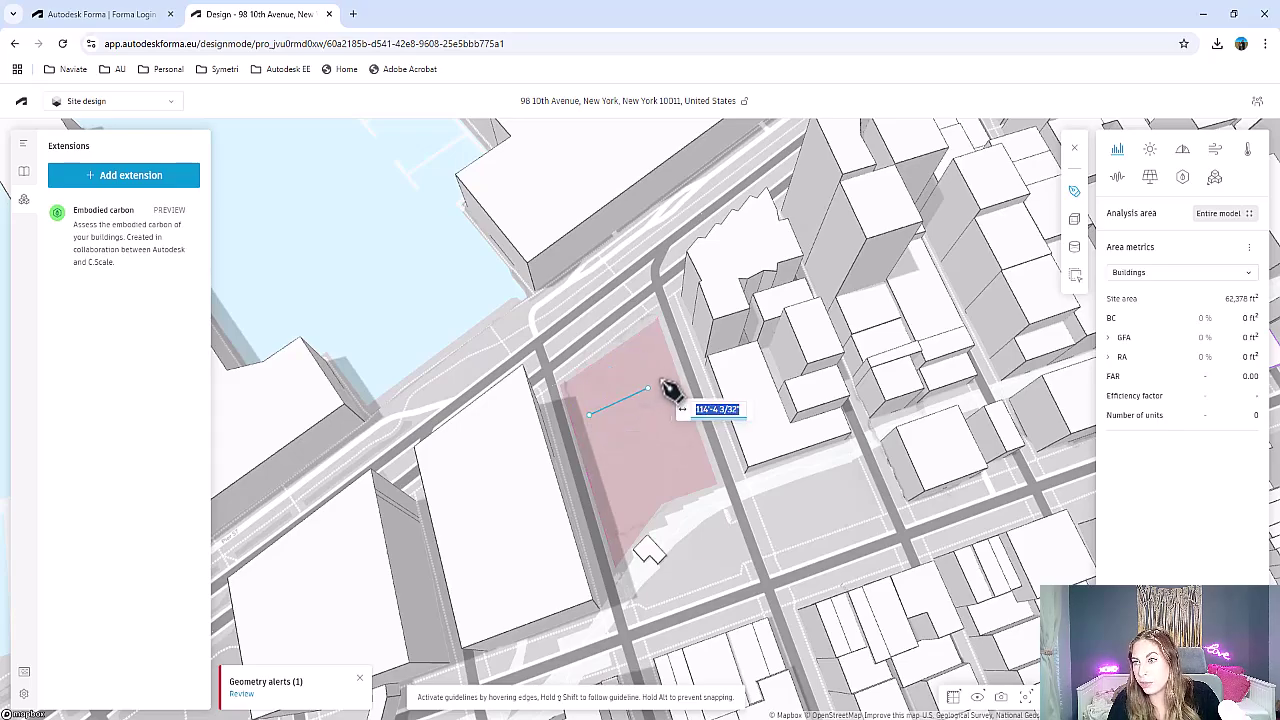
left_click(700, 474)
left_click(644, 495)
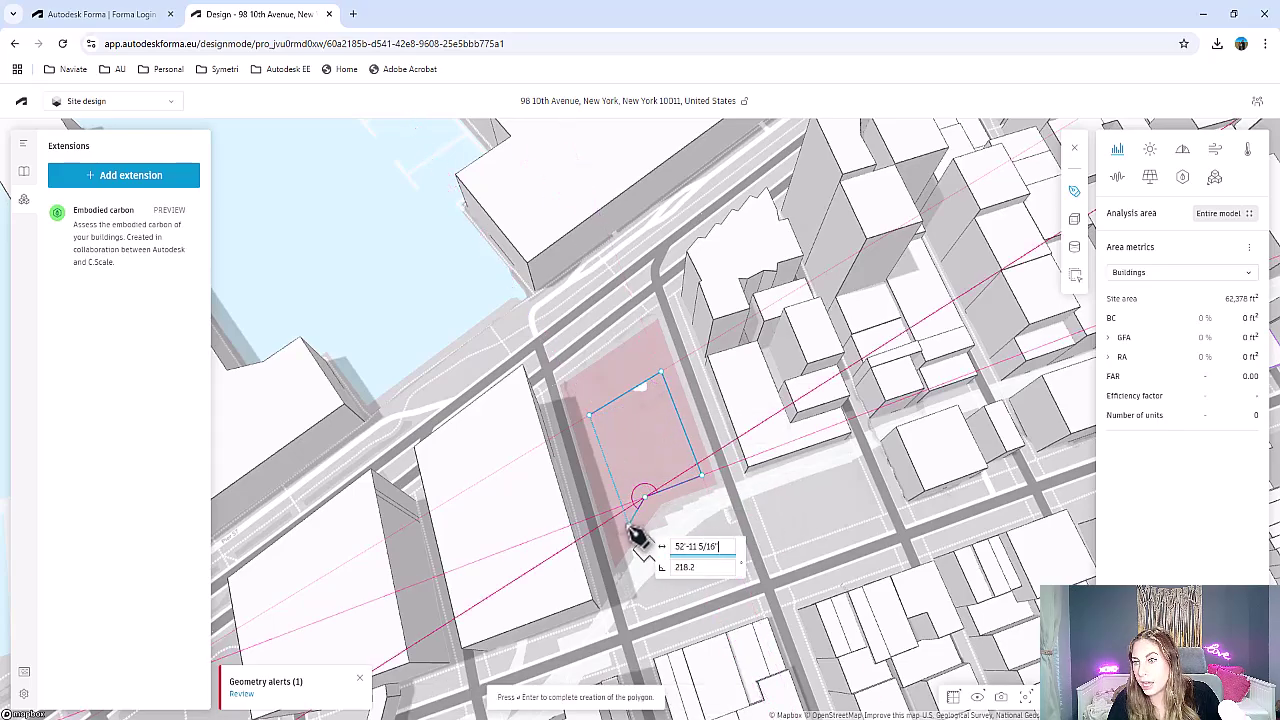
key("Tab")
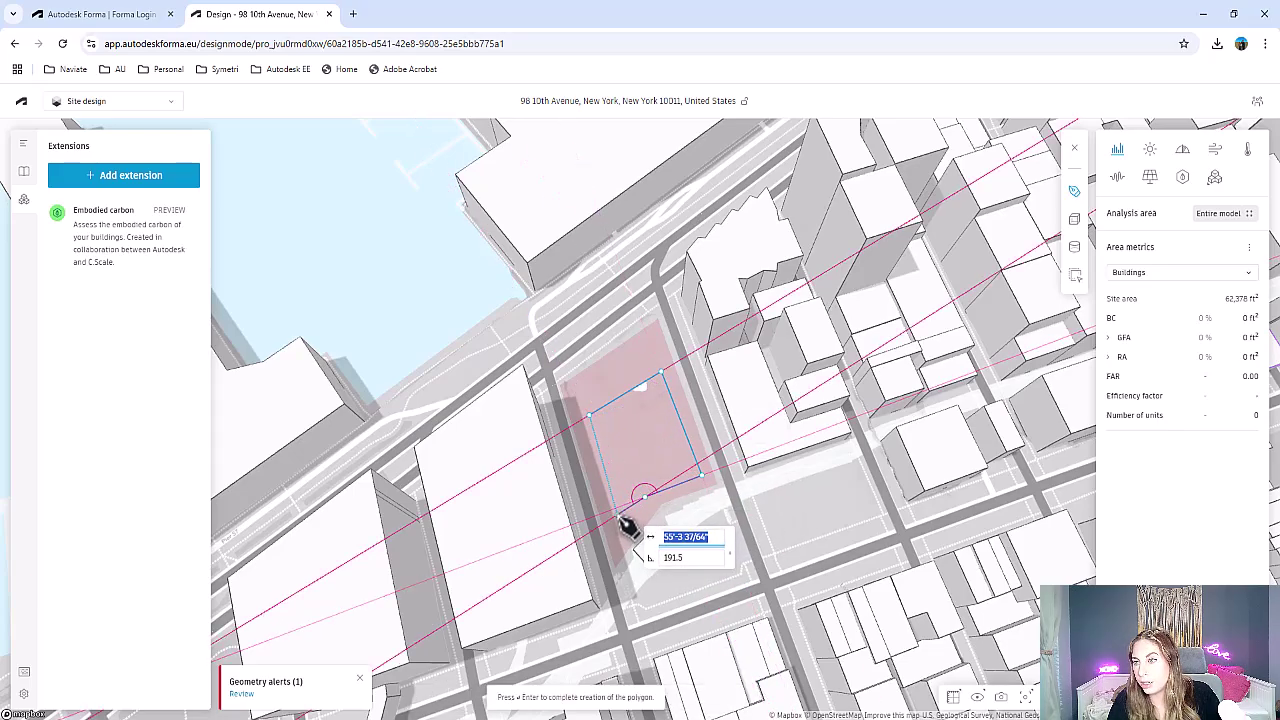
type("0")
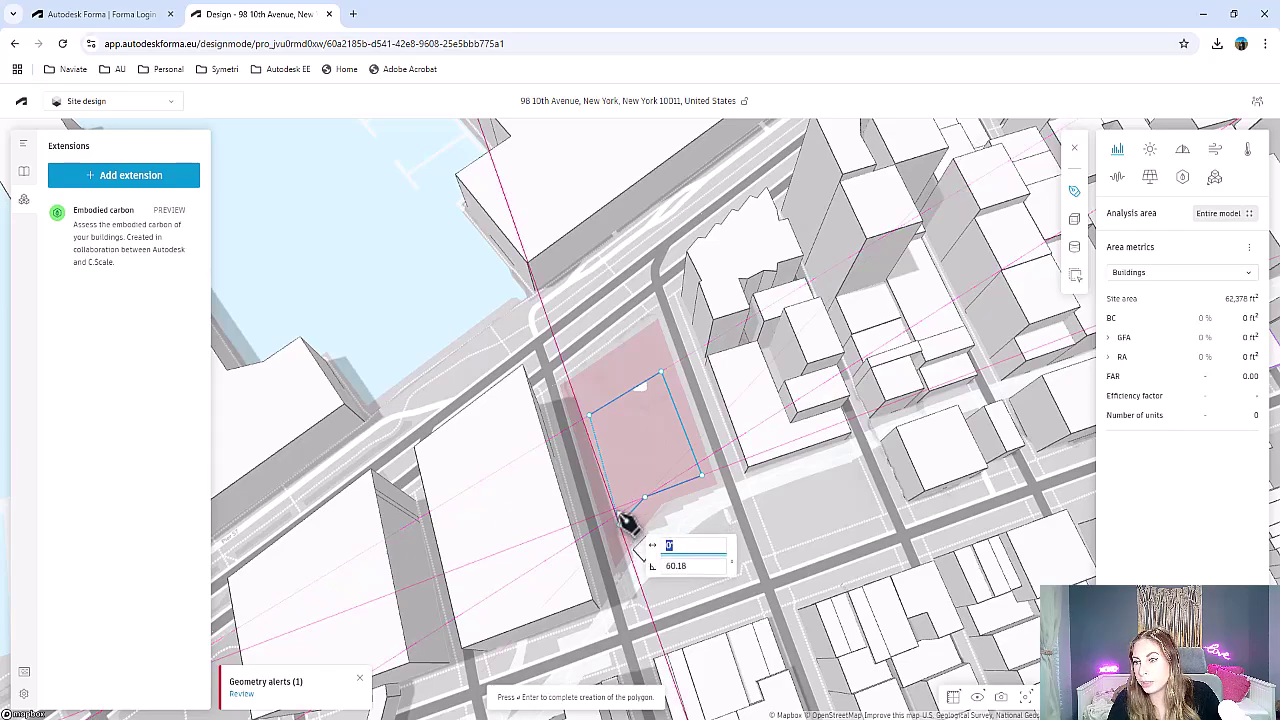
left_click(590, 417)
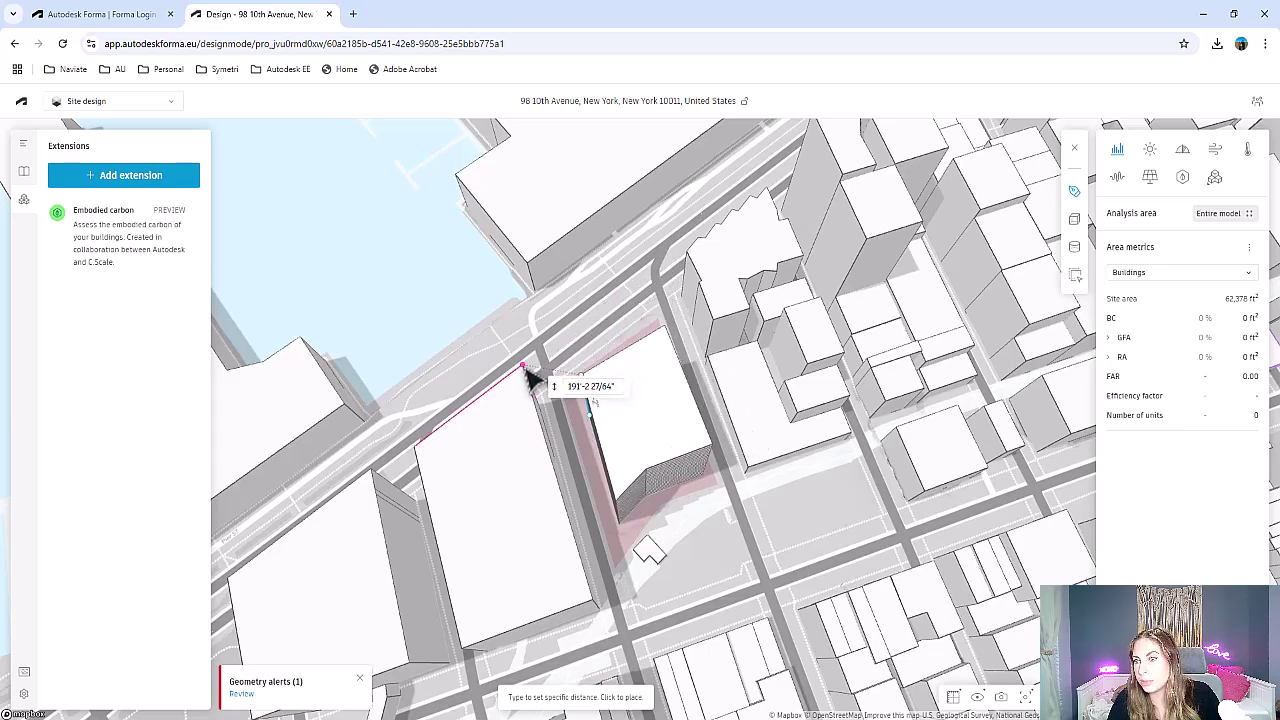
Place the building and give it 10 floors with a 15-foot floor height
left_click(533, 379)
right_click_drag(634, 471, 909, 386)
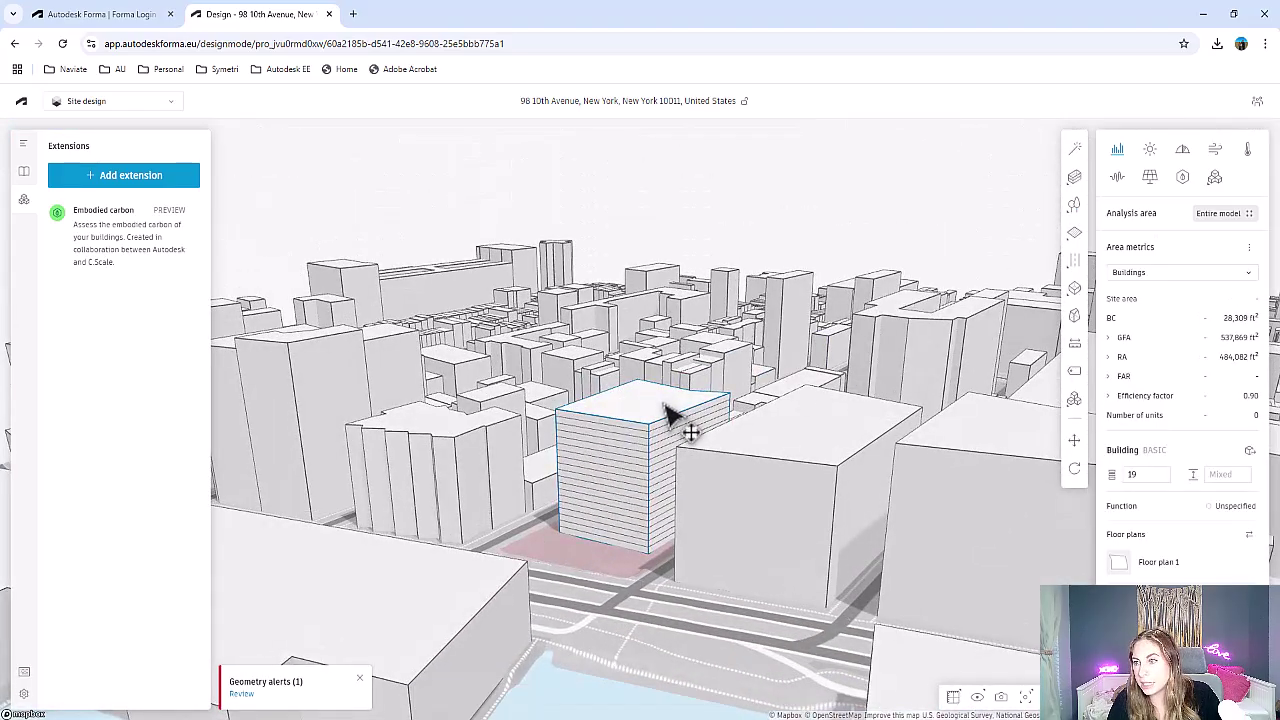
left_click(1218, 474)
type("15")
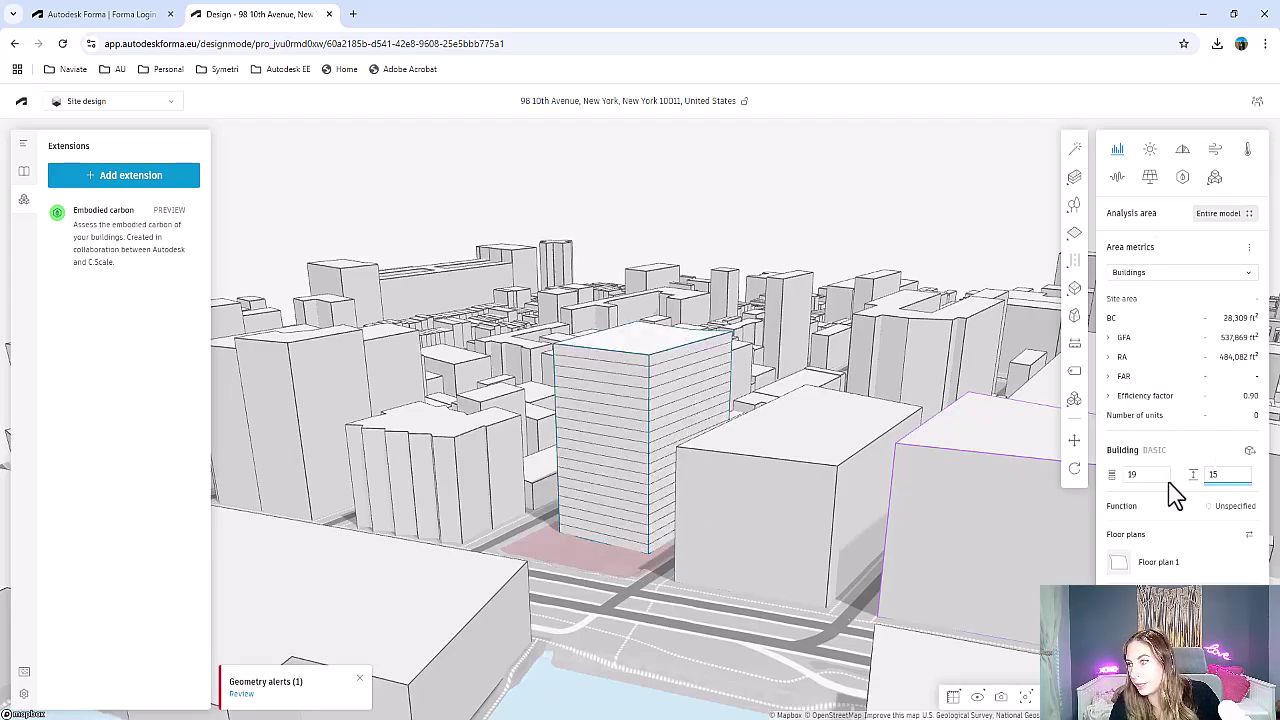
double_click(1152, 476)
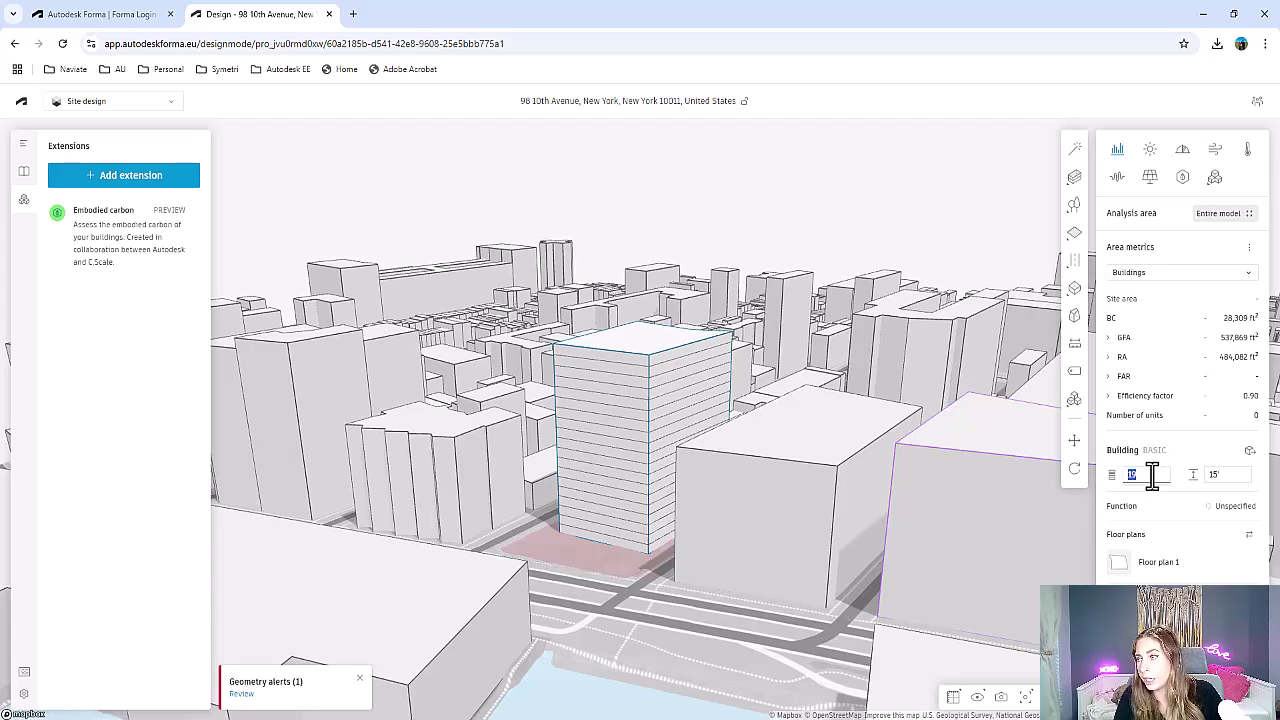
type("10")
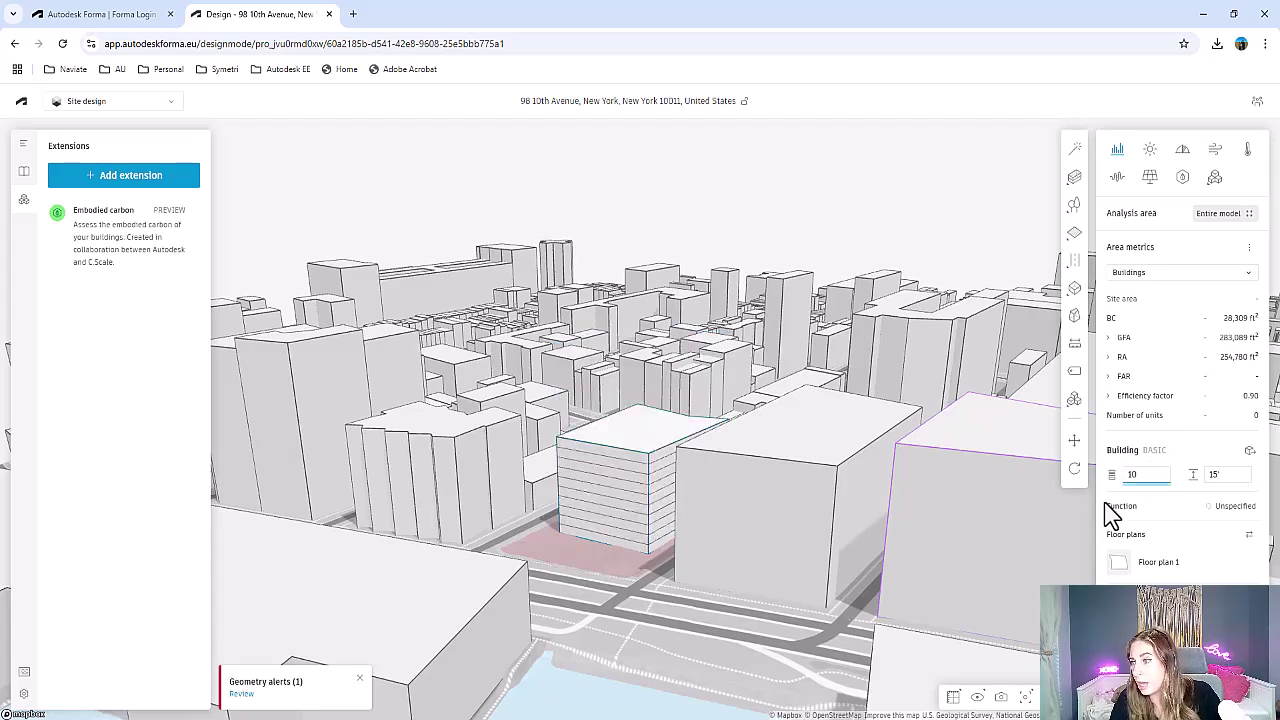
Set the neighbouring one-storey building's floor height to 30 feet
left_click(598, 549)
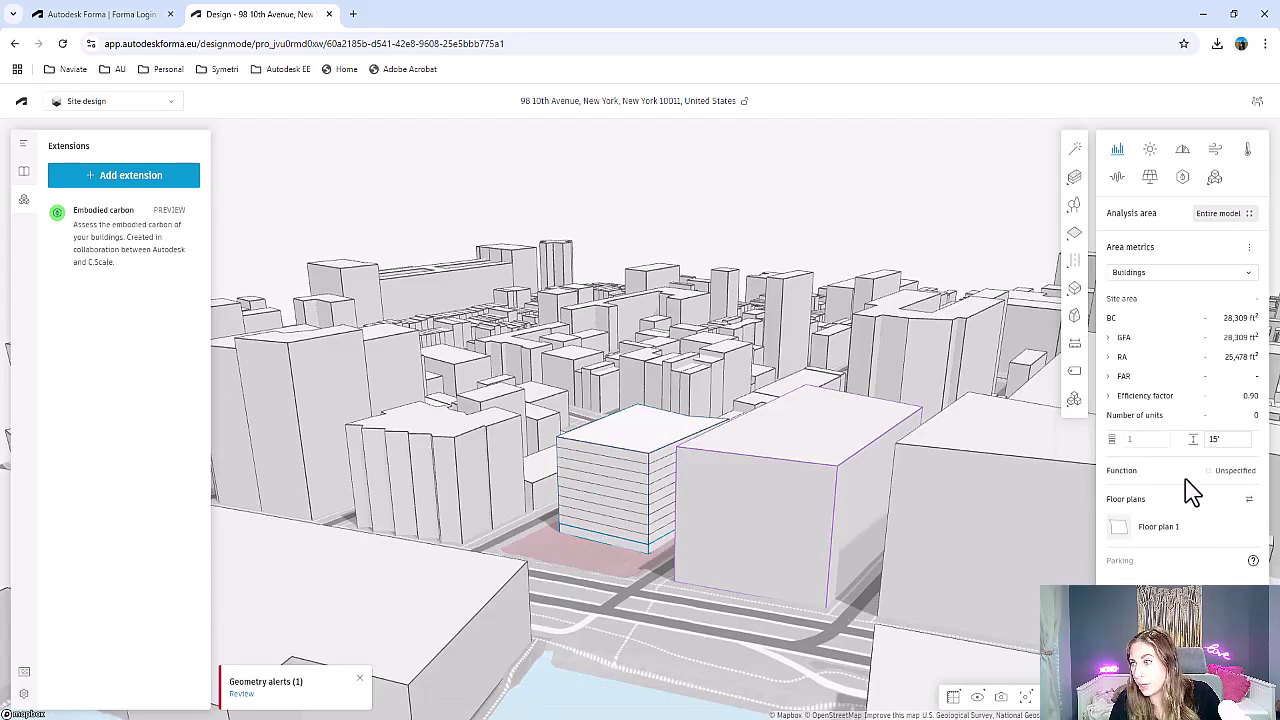
double_click(1216, 440)
type("30")
key("Return")
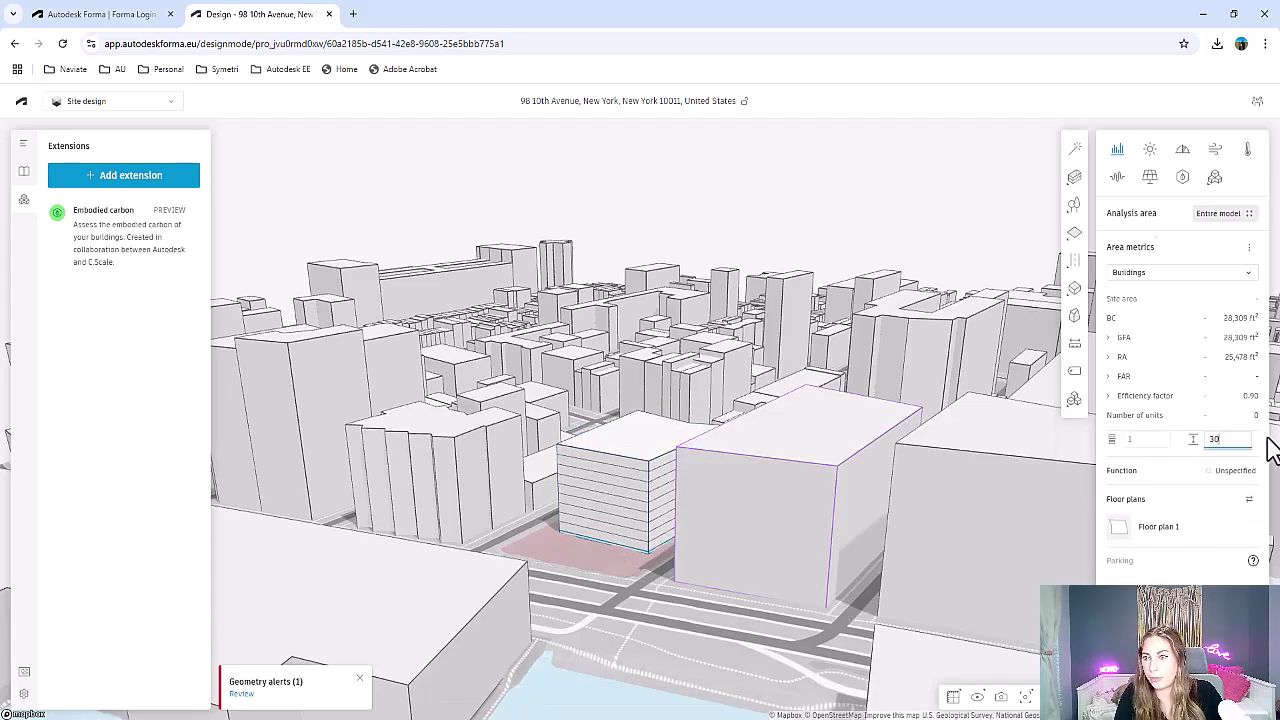
left_click_drag(628, 519, 585, 505)
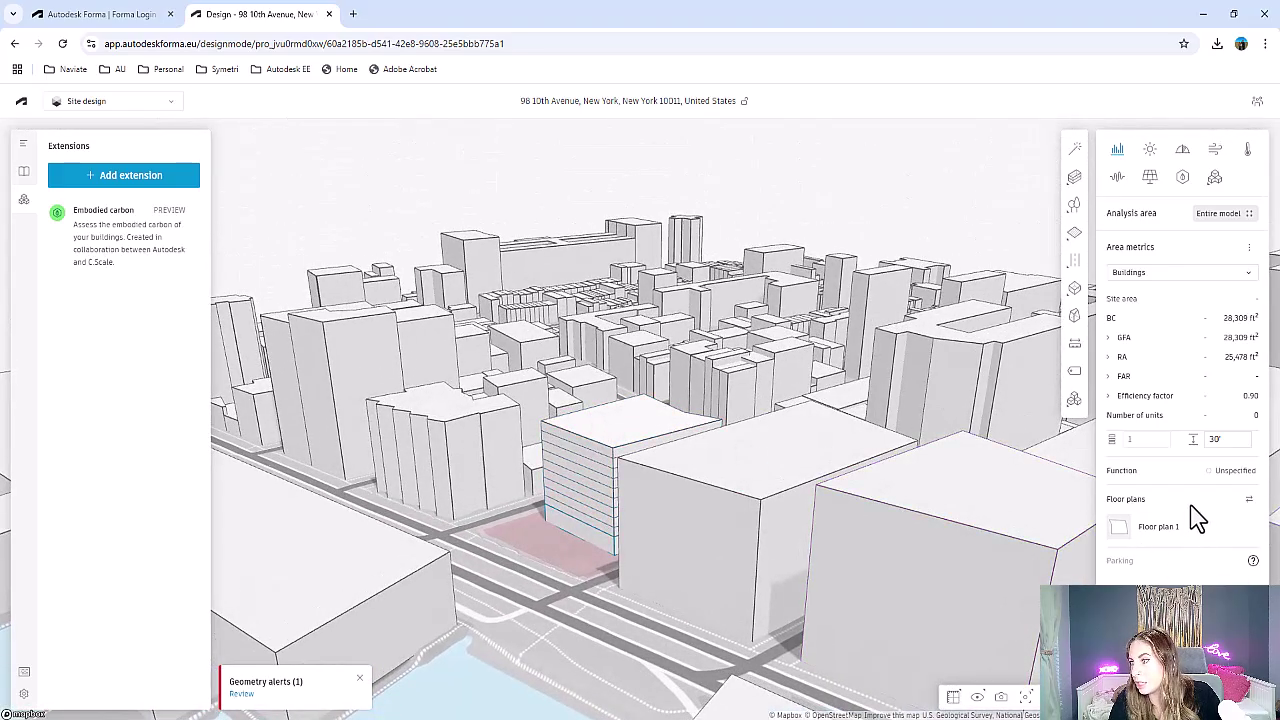
left_click(600, 437)
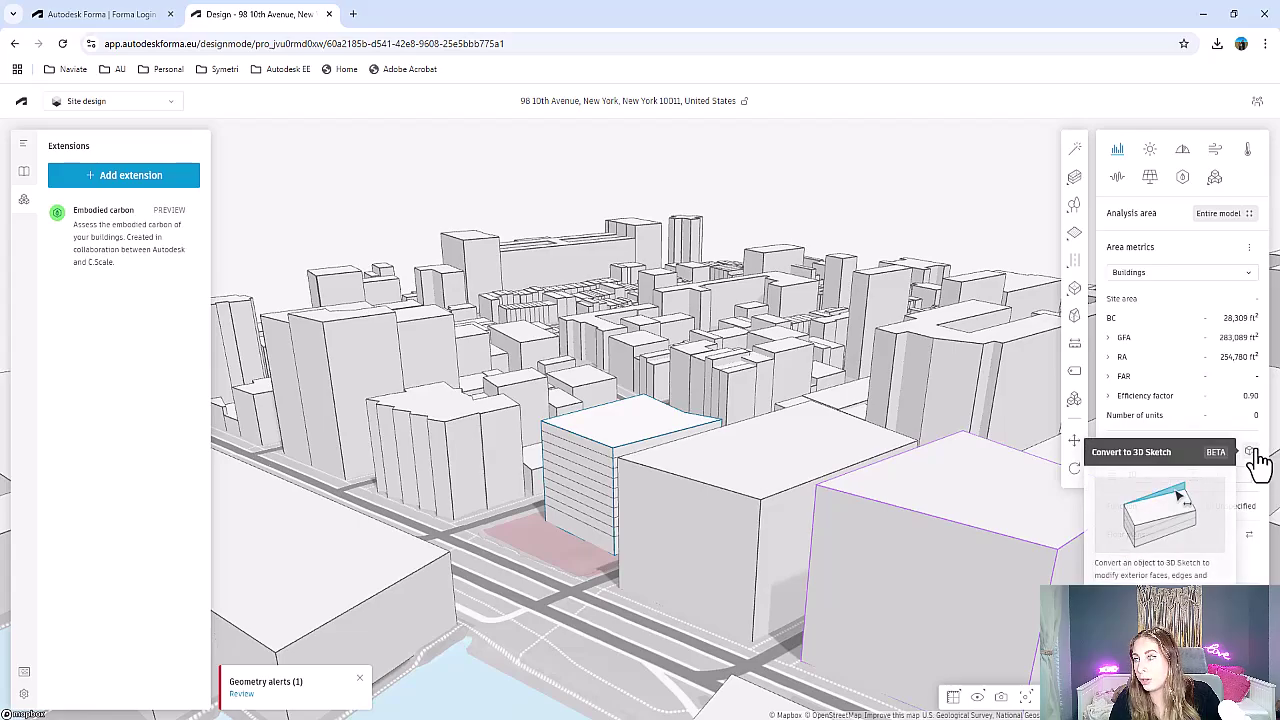
Convert the new building to a 3D sketch and lift its top corners into a sloped roof
left_click(1252, 454)
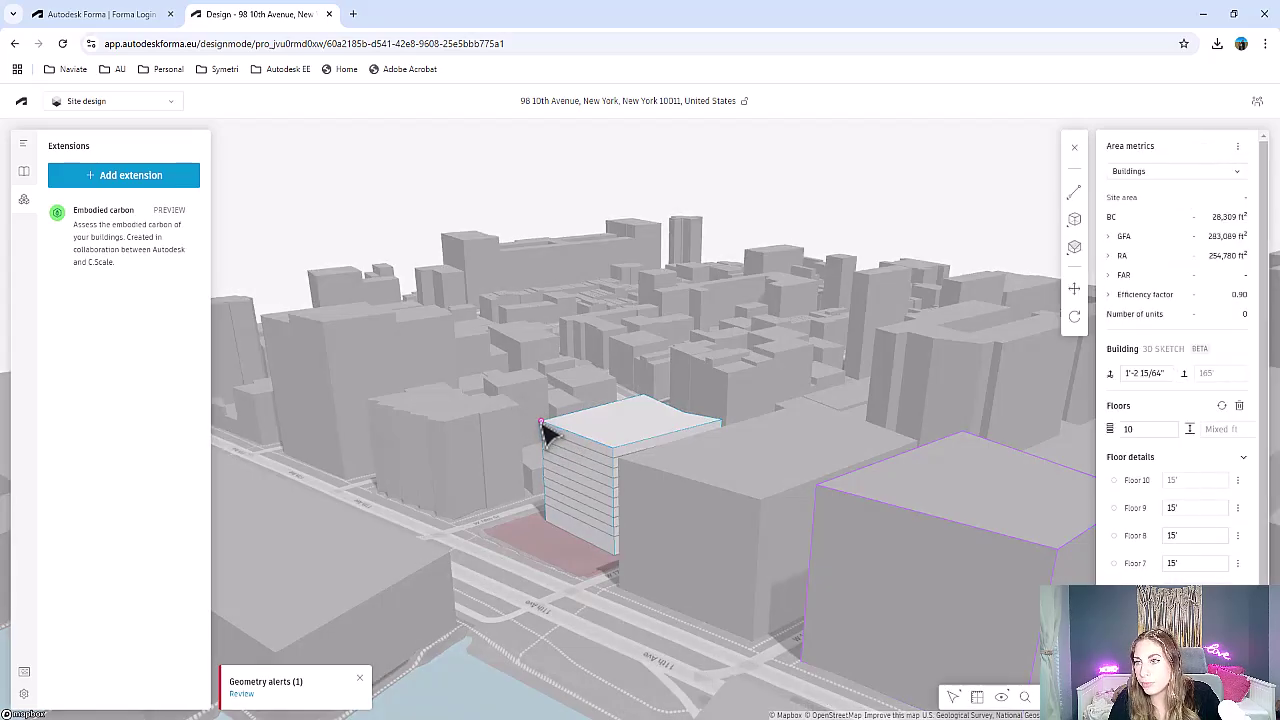
left_click(551, 430)
left_click_drag(545, 420, 549, 416)
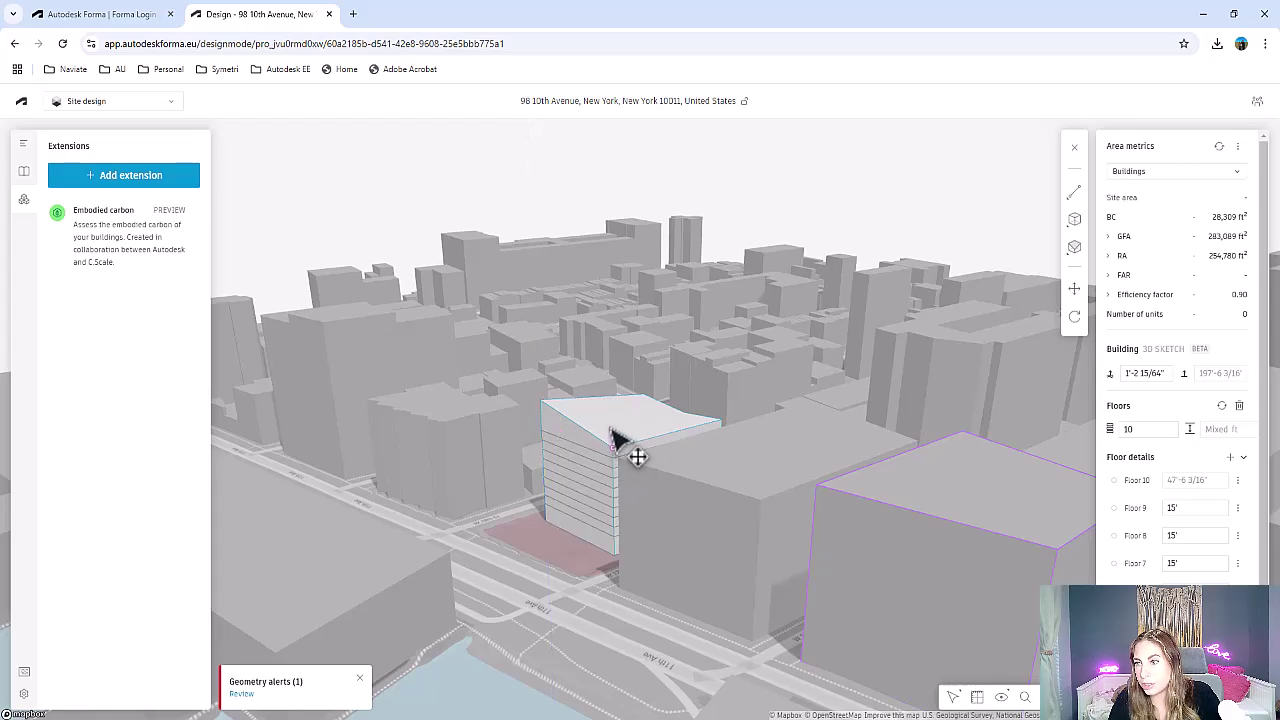
left_click_drag(614, 450, 612, 431)
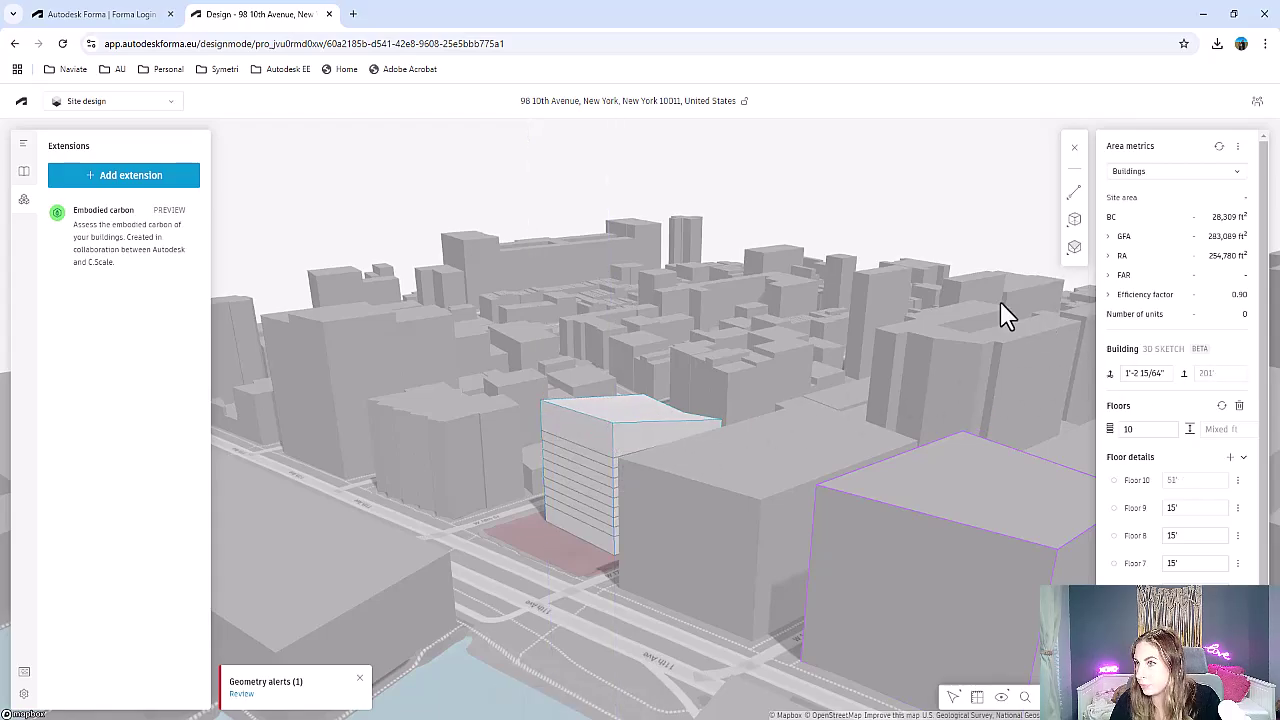
left_click(1079, 157)
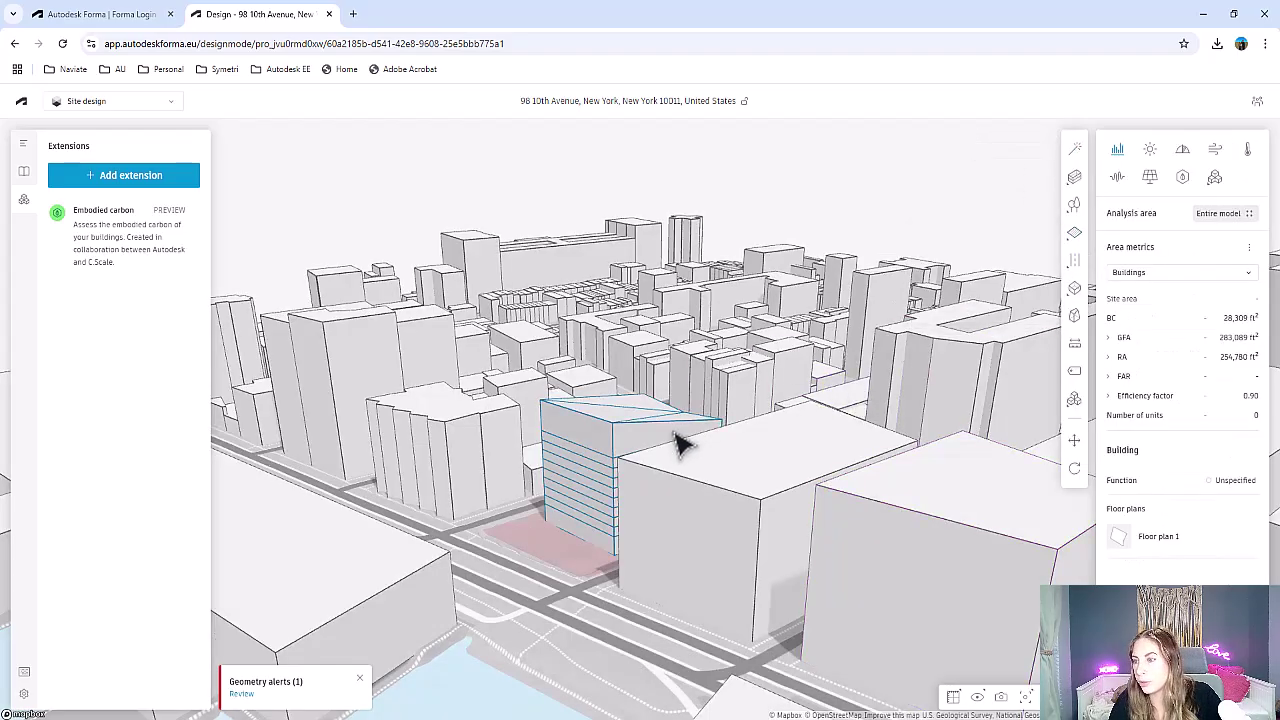
mouse_move(680, 443)
right_mouse_down()
mouse_move(590, 480)
mouse_move(586, 443)
mouse_move(823, 406)
mouse_move(809, 500)
mouse_move(766, 452)
mouse_move(737, 451)
mouse_move(709, 480)
mouse_move(760, 509)
mouse_move(850, 400)
right_mouse_up()
Draw a four-corner area with trees on the strip in front of the building
mouse_move(1076, 208)
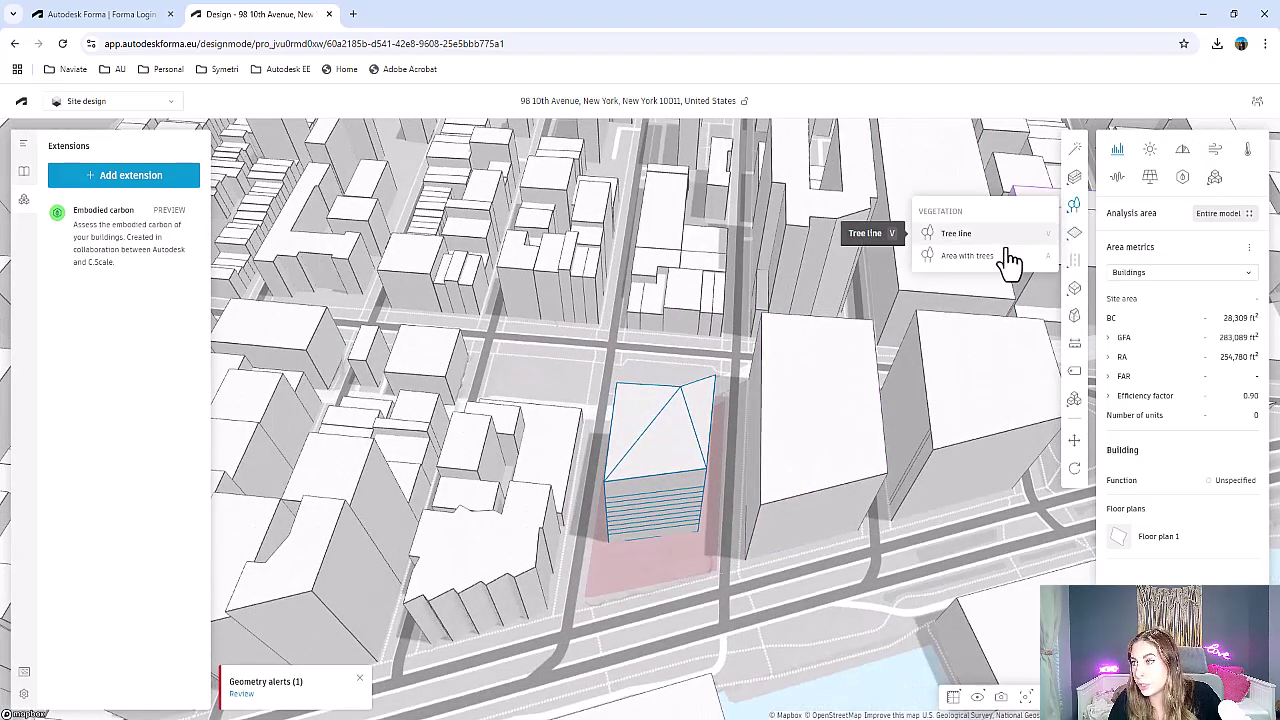
left_click(952, 258)
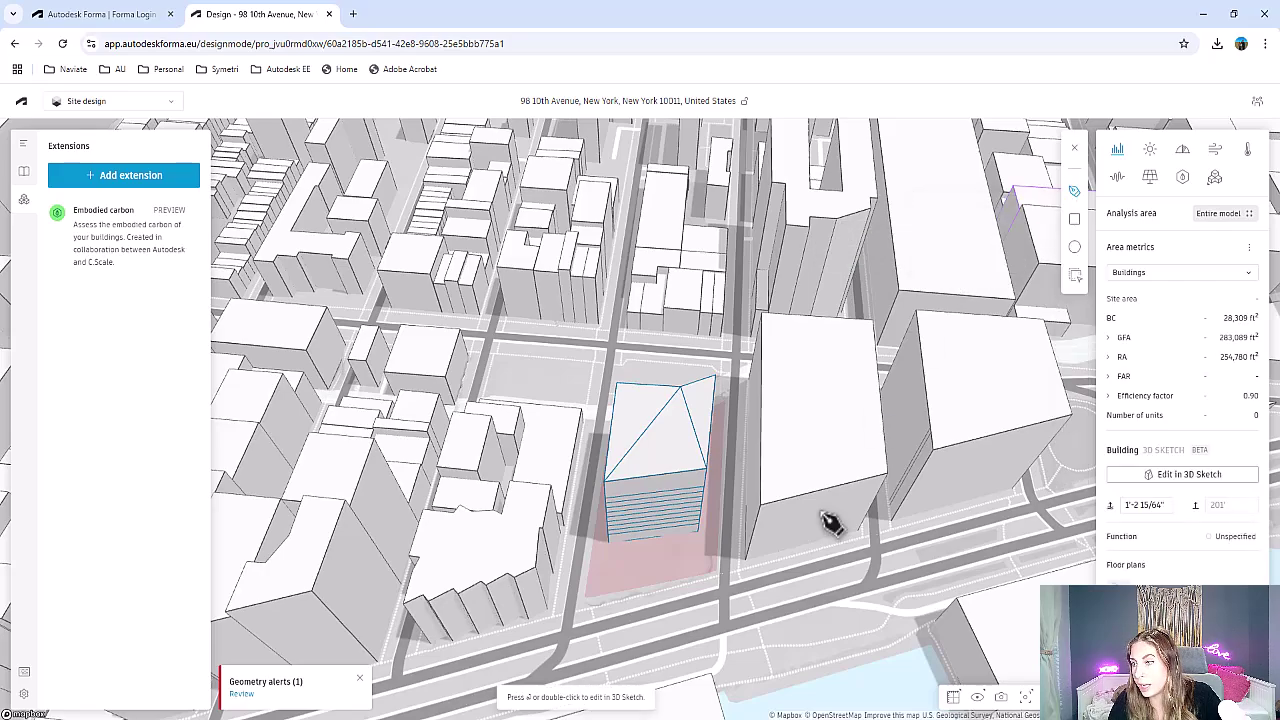
left_click(595, 550)
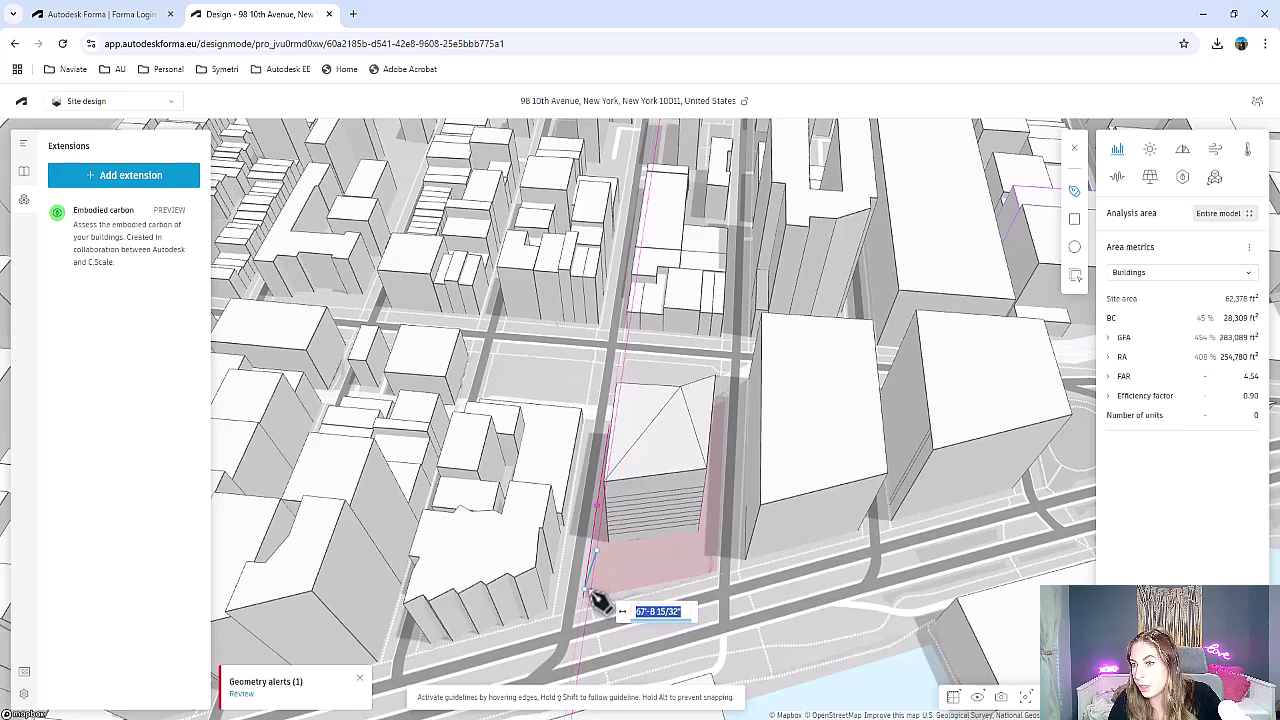
scroll(600, 598, "up", 2)
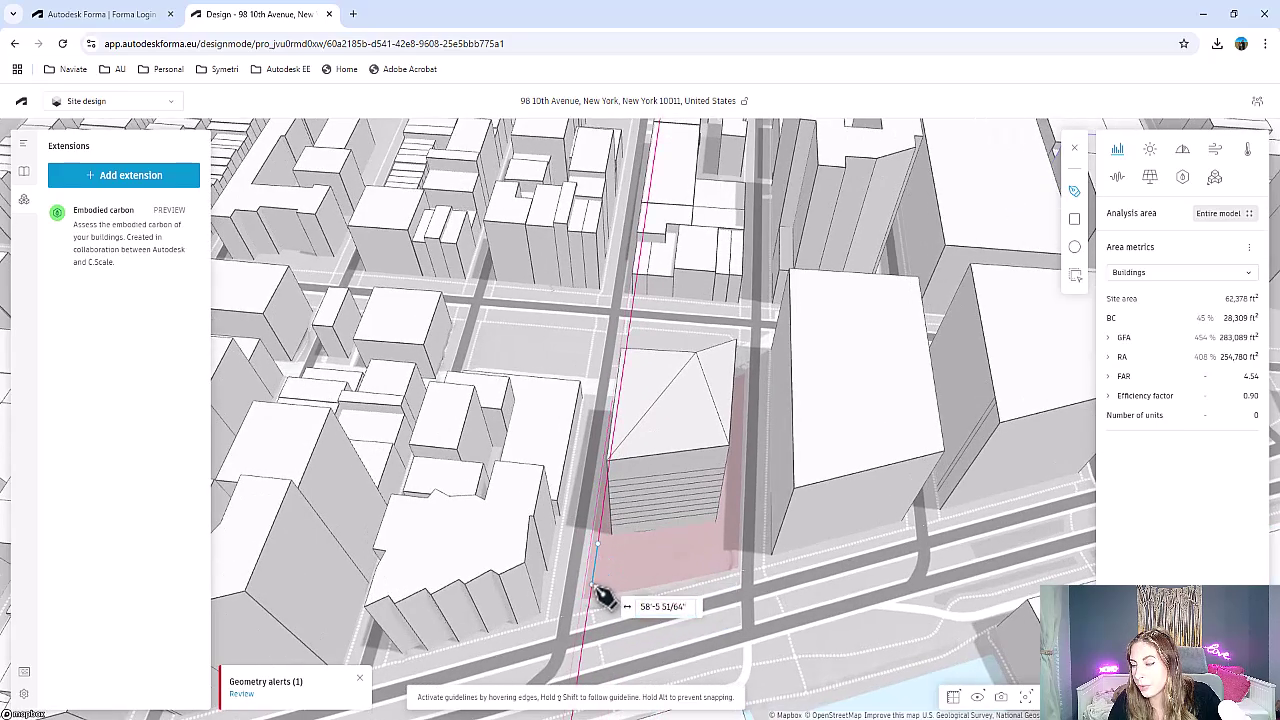
left_click(594, 585)
left_click(732, 561)
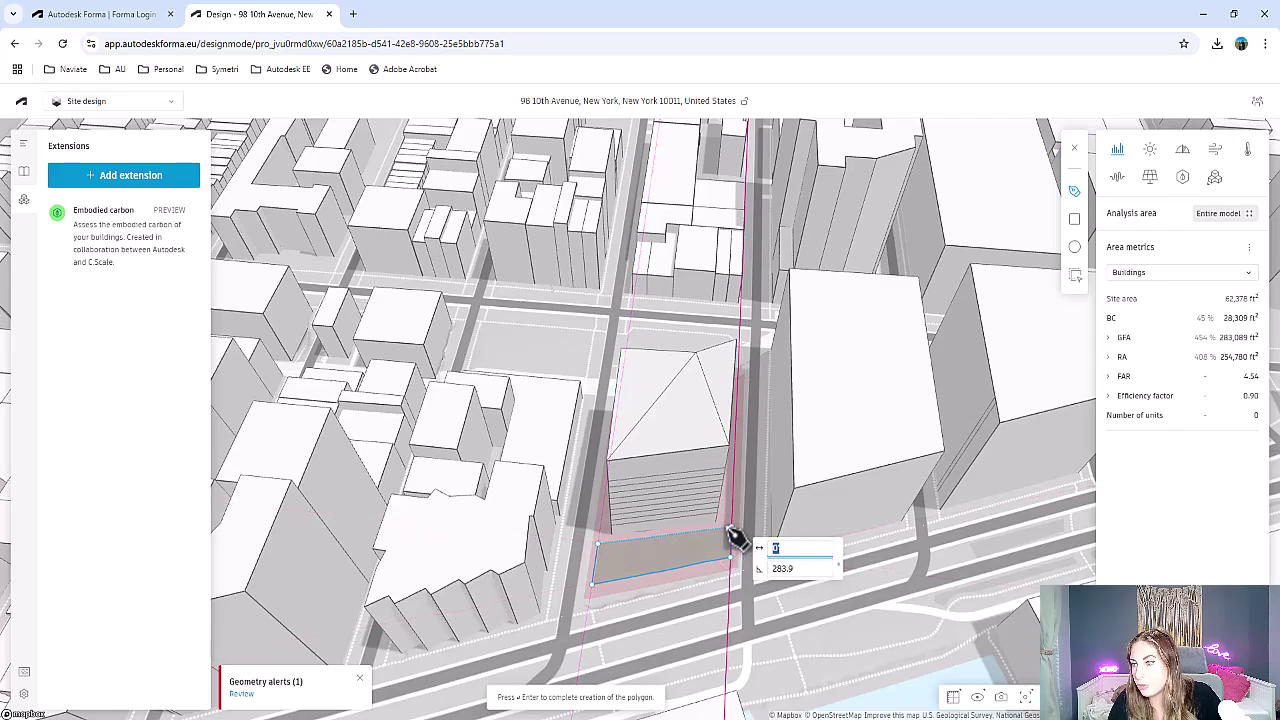
left_click(731, 530)
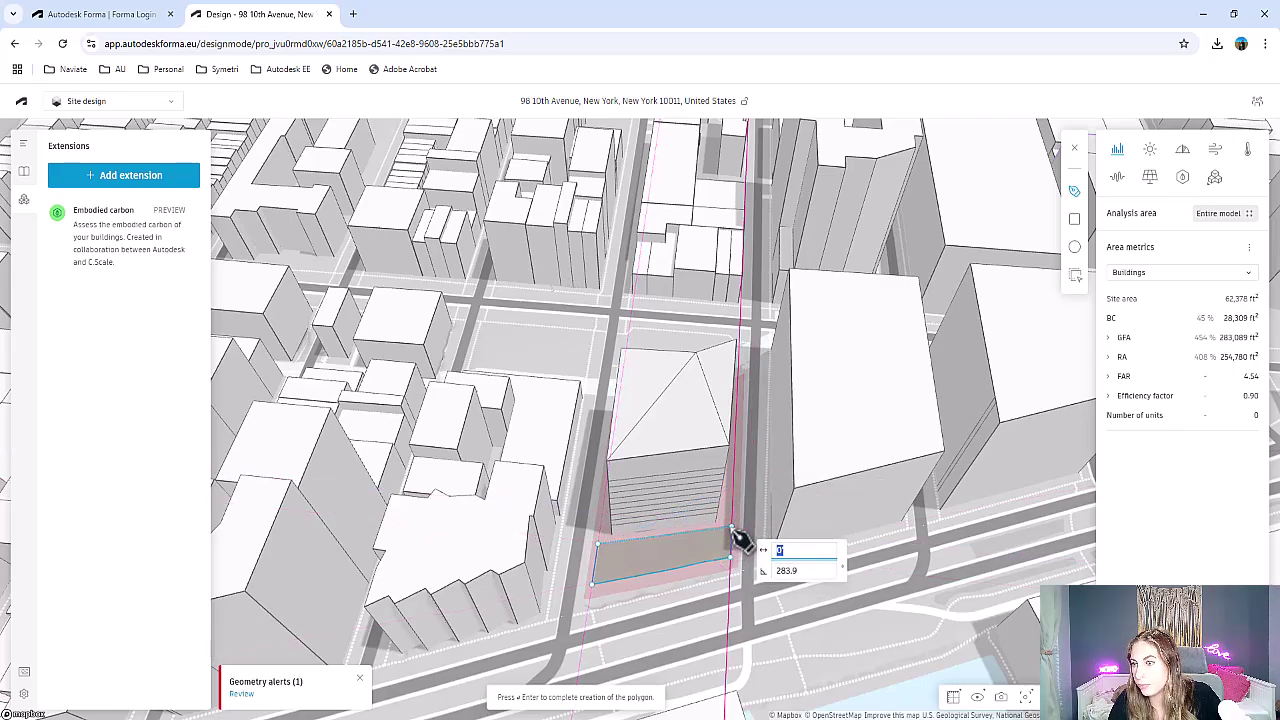
key("Return")
right_click_drag(674, 580, 905, 487)
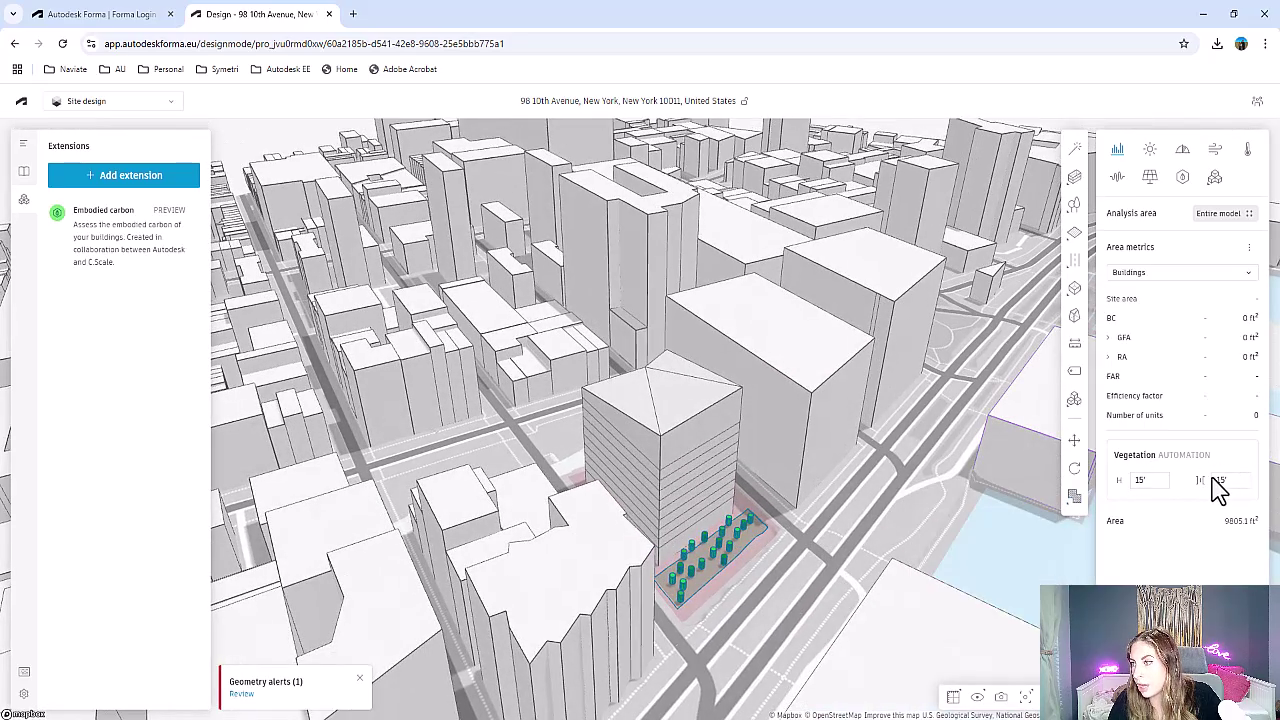
Set the tree spacing to 10' and the tree height to 30'
left_click(1243, 481)
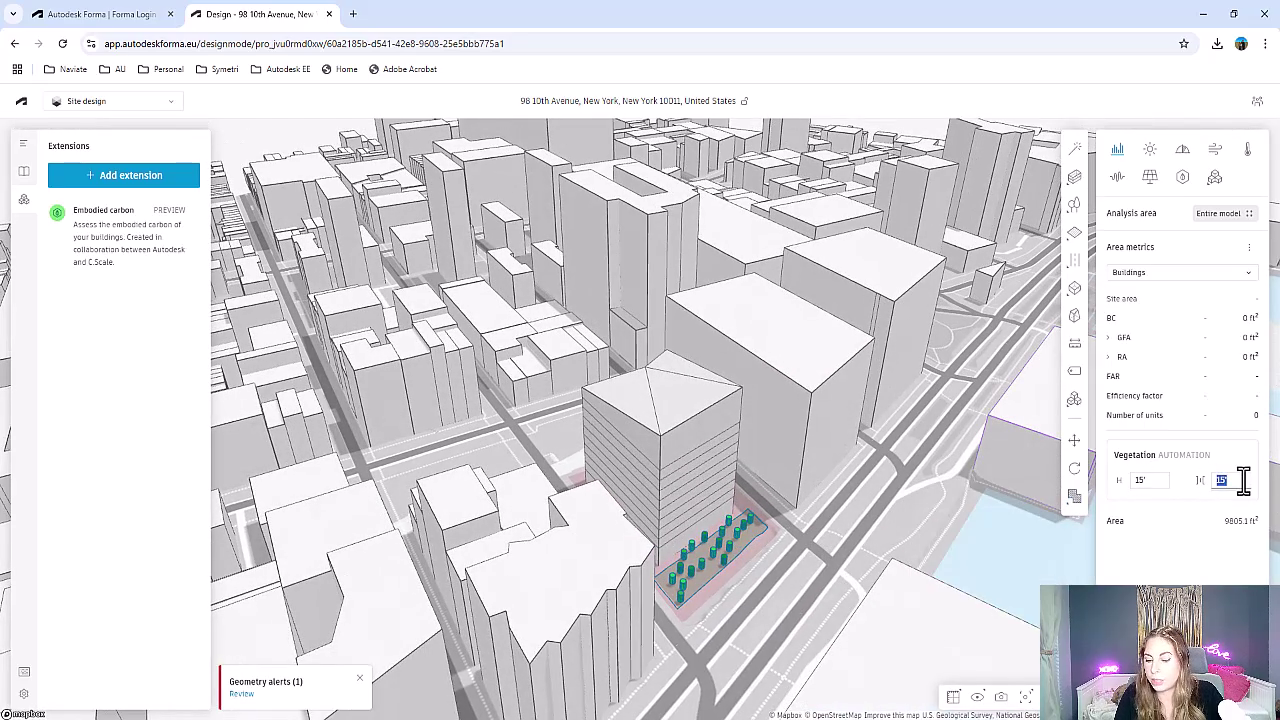
type("10")
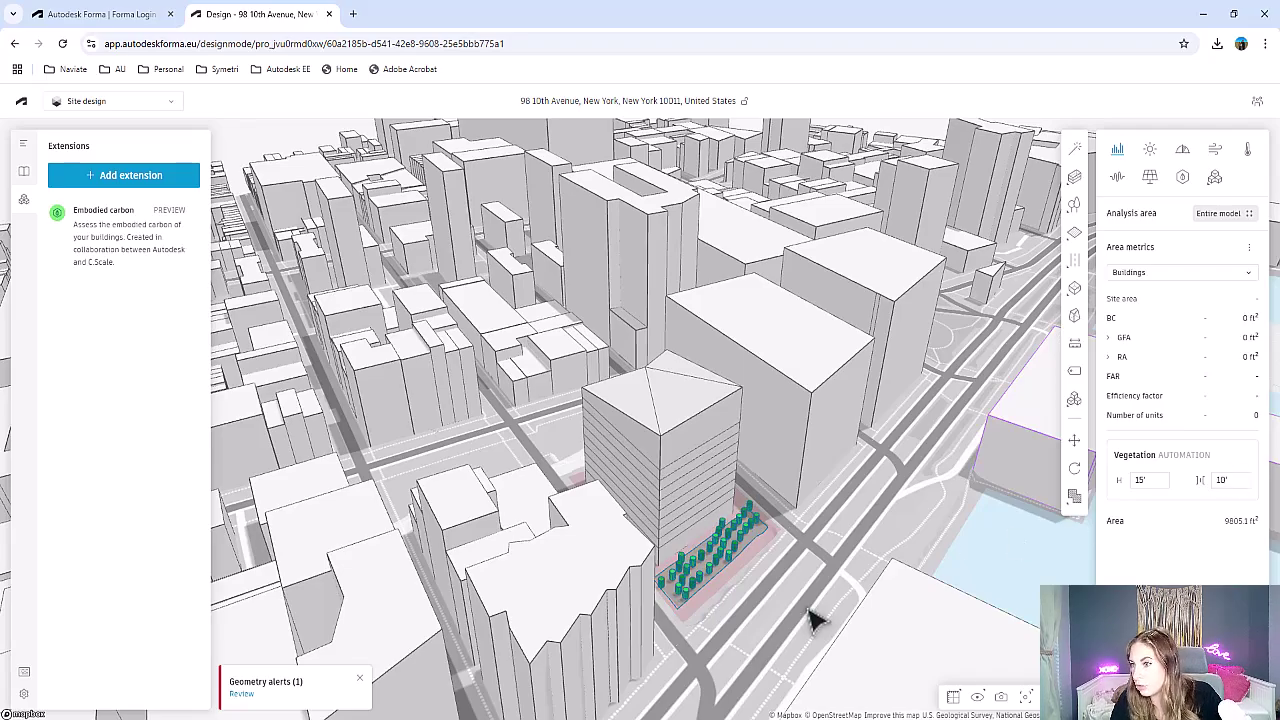
left_click_drag(783, 559, 600, 529)
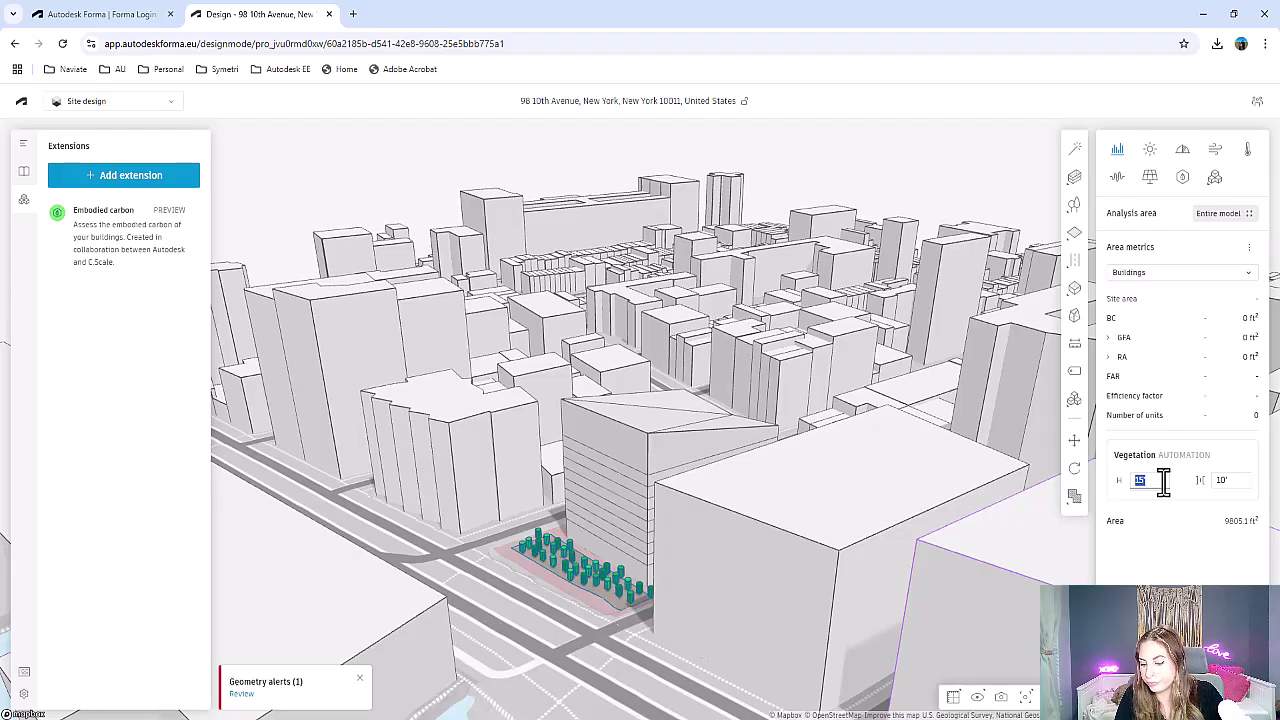
type("30")
right_click(884, 474)
left_click(930, 590)
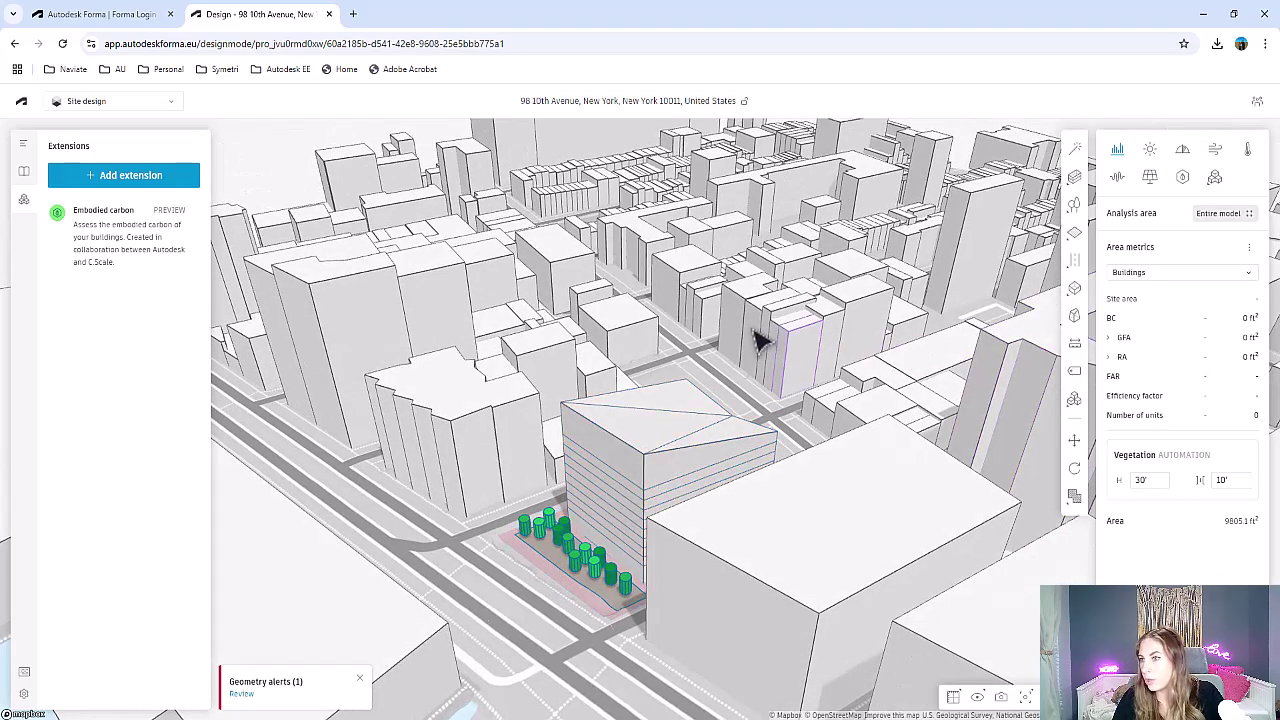
Run the sun hours and rapid wind comfort analyses and orbit around the building to review them
right_click_drag(760, 337, 766, 486)
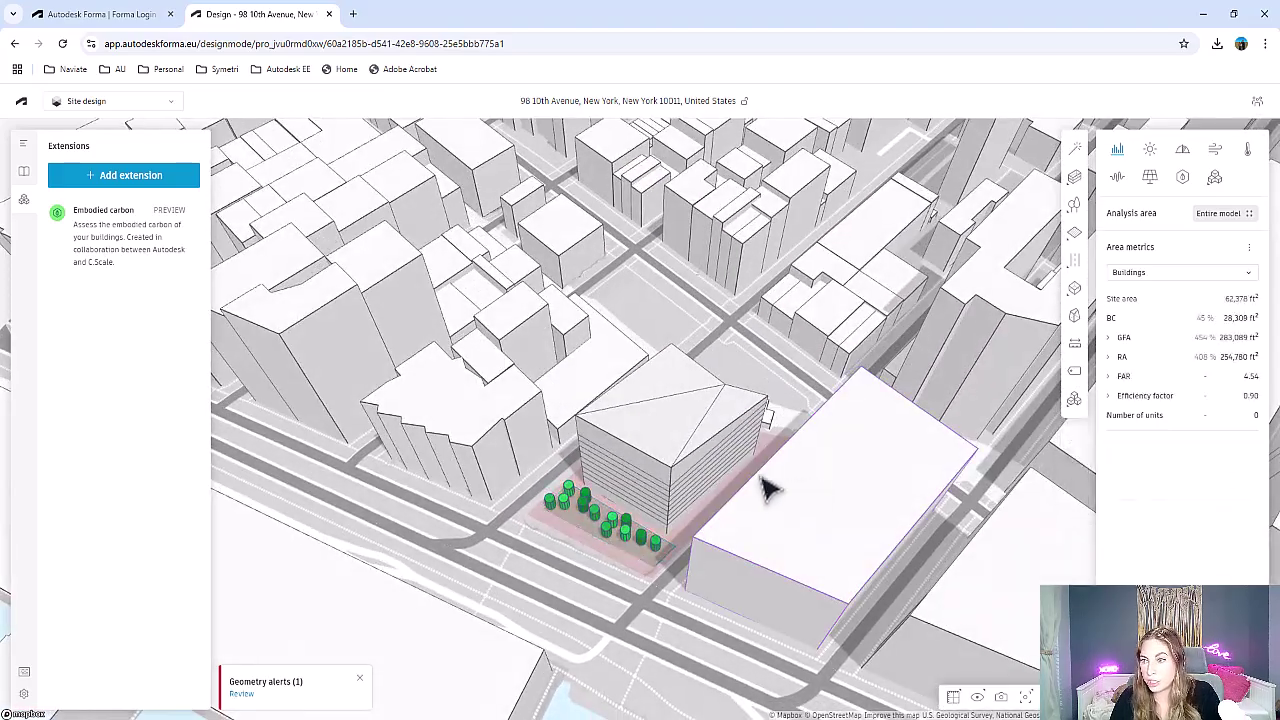
left_click(1150, 152)
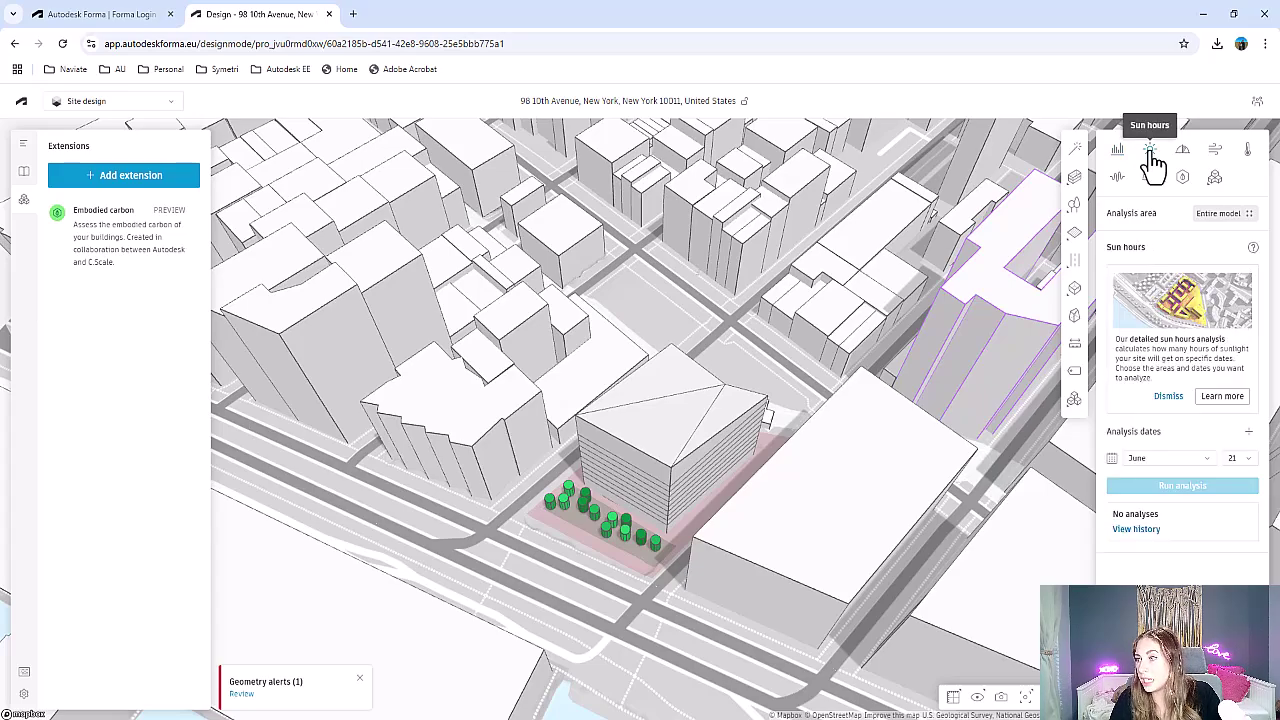
left_click(1212, 152)
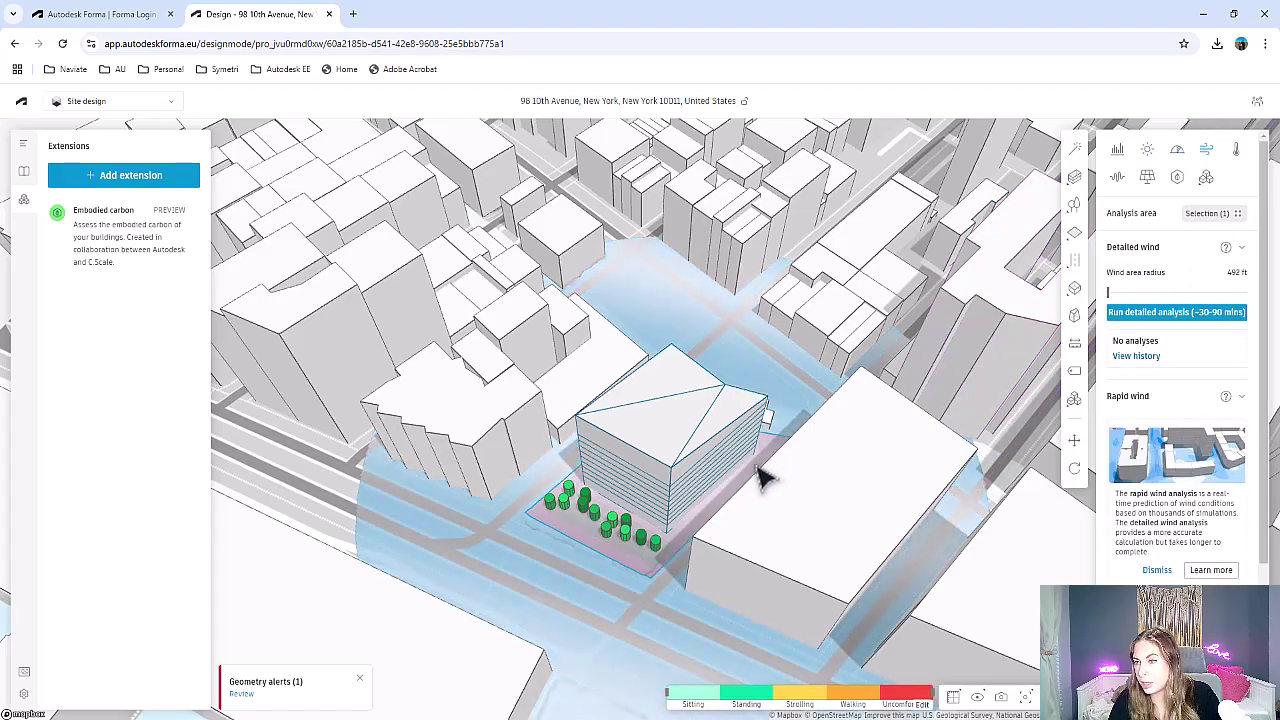
left_click_drag(738, 408, 643, 466)
left_click_drag(745, 398, 769, 400)
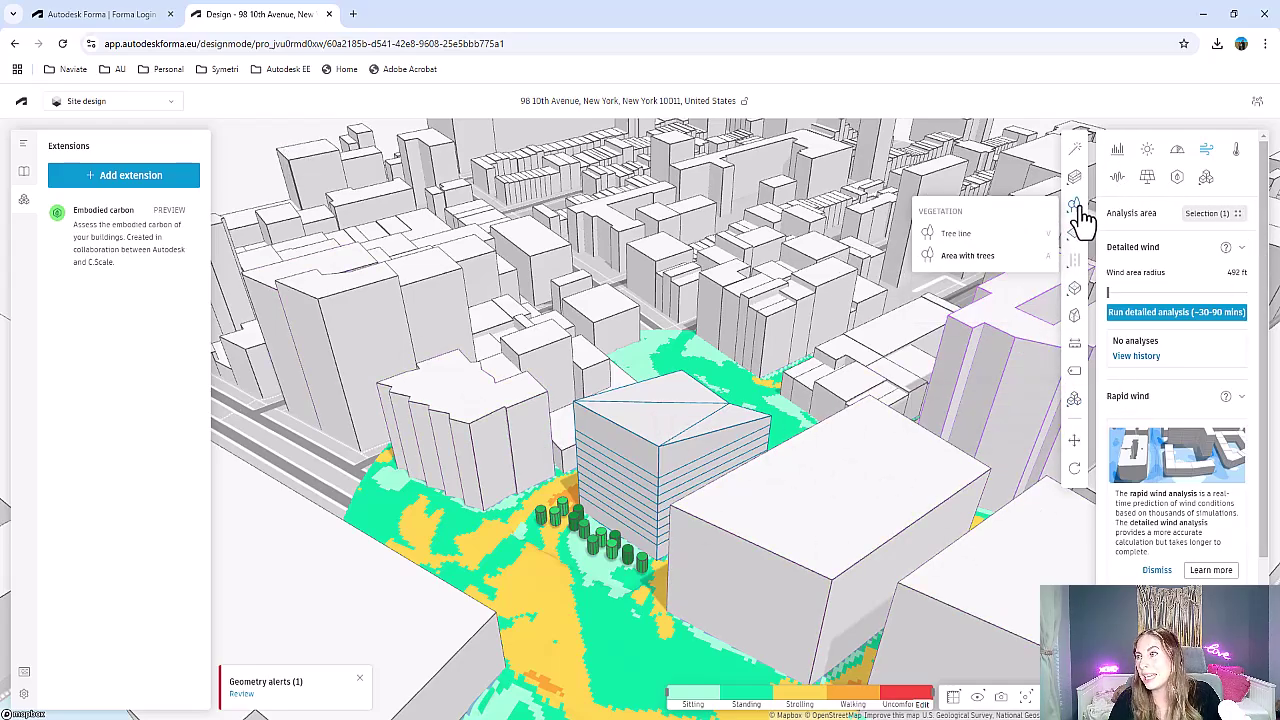
scroll(565, 340, "down", 1)
scroll(560, 340, "down", 3)
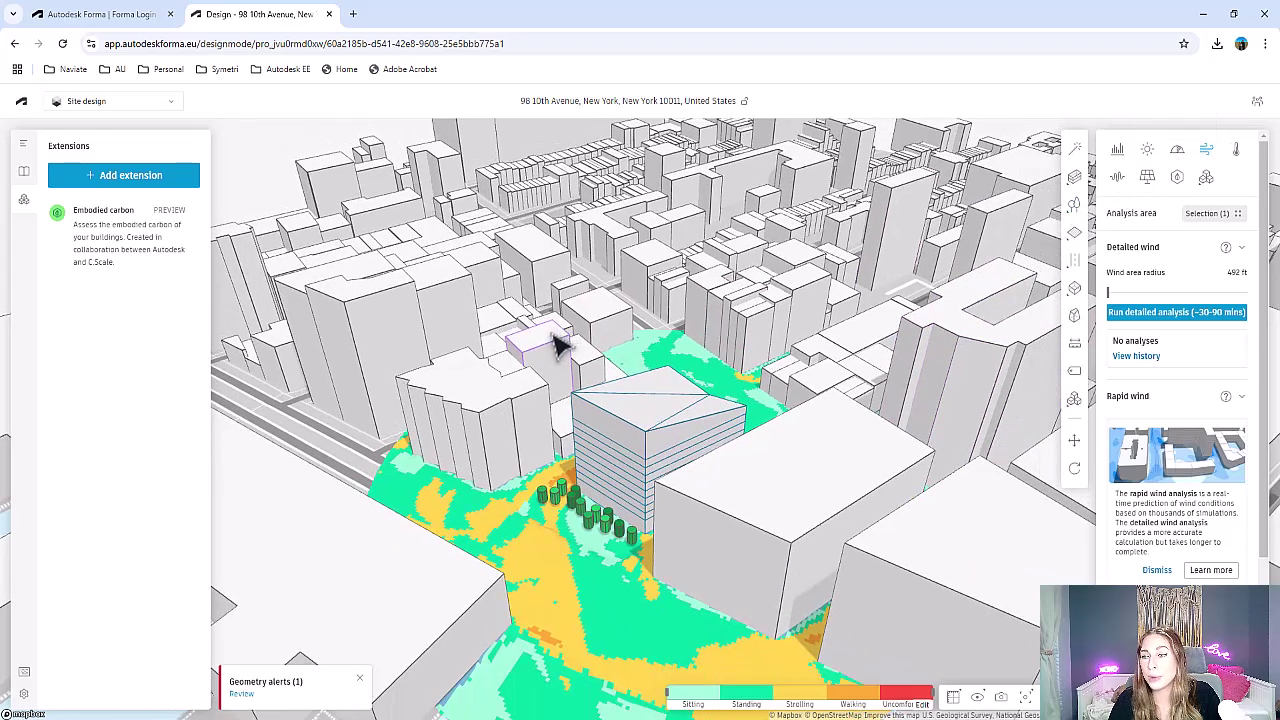
right_click_drag(533, 350, 580, 422)
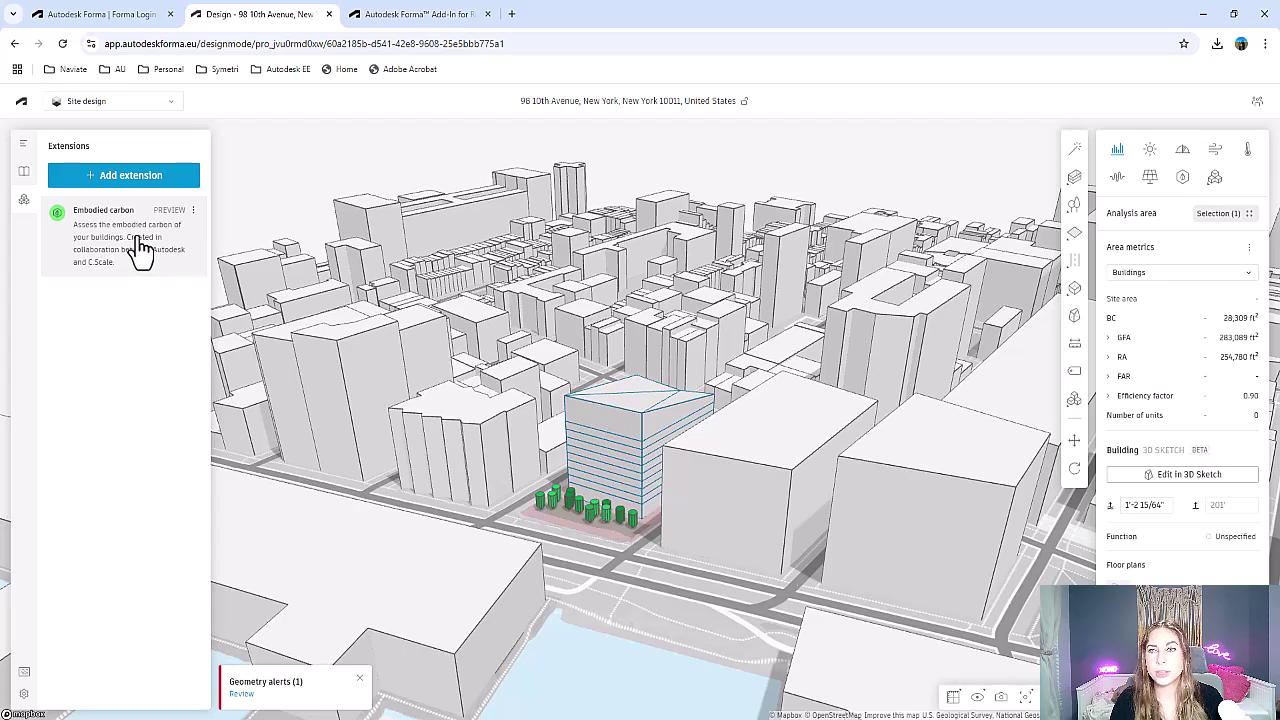
From the Proposals panel, choose Revit > Send to Revit (Beta) for Proposal 1
left_click(23, 144)
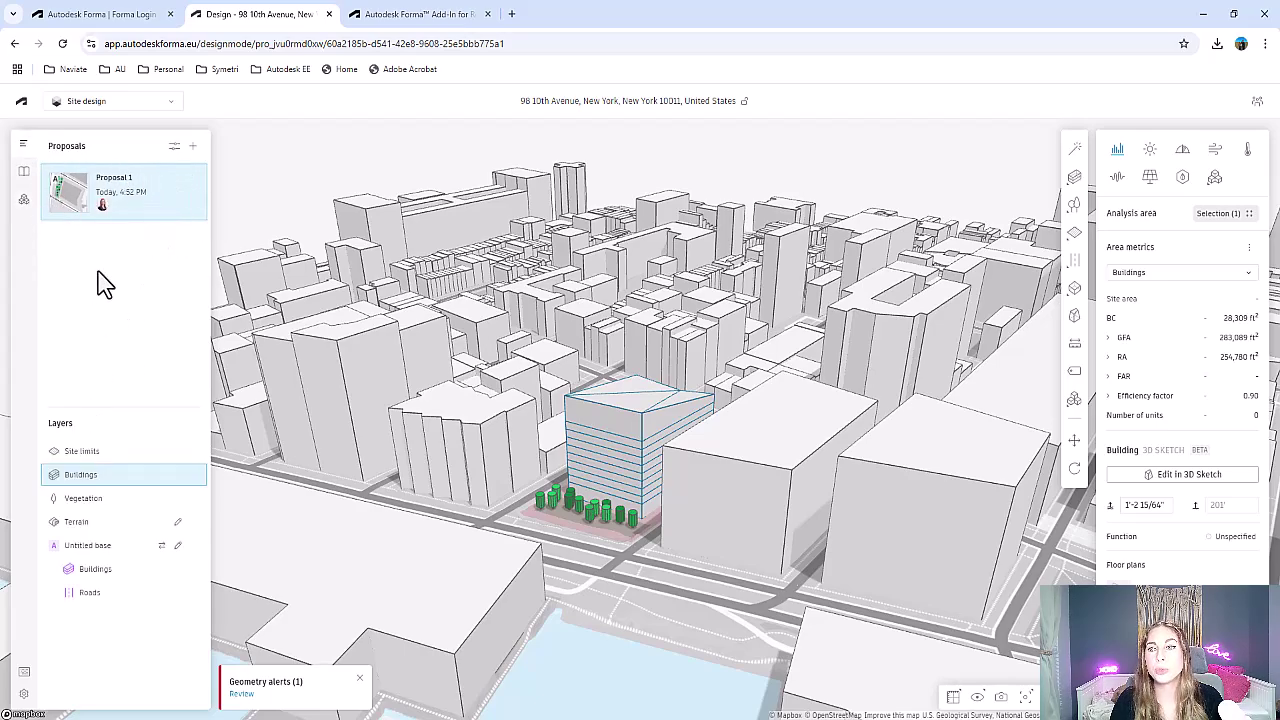
left_click(195, 181)
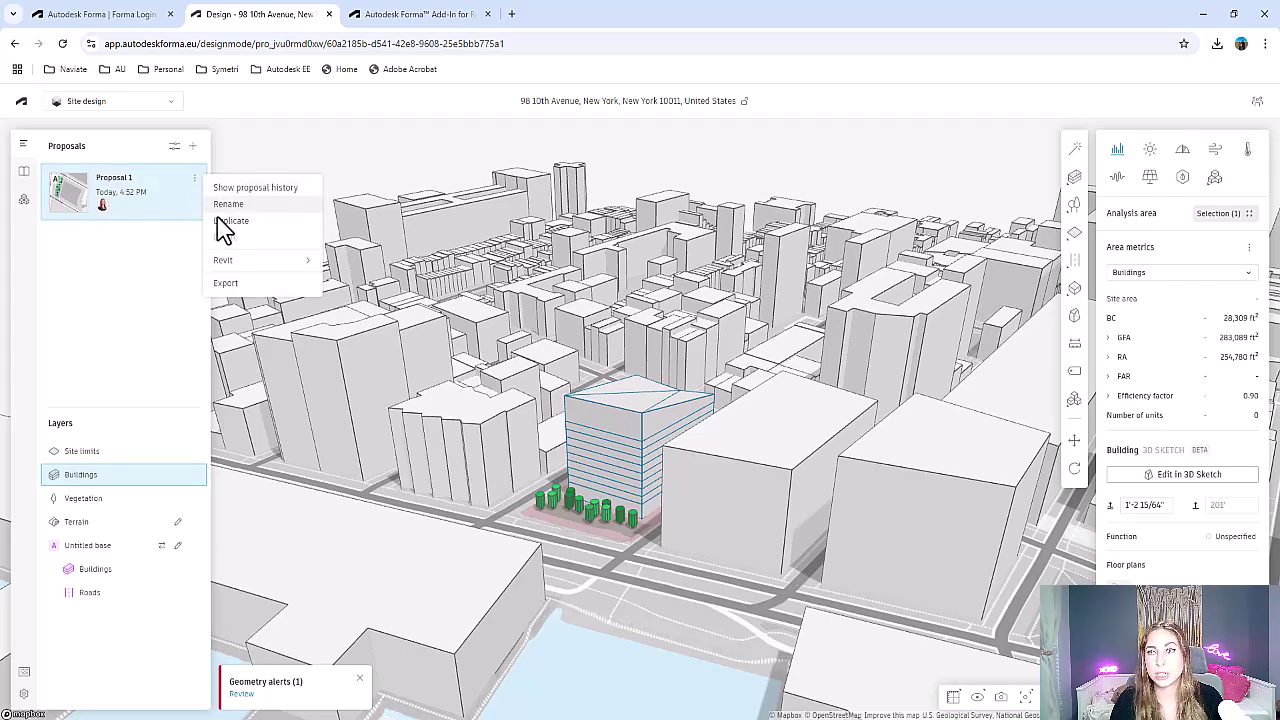
mouse_move(224, 263)
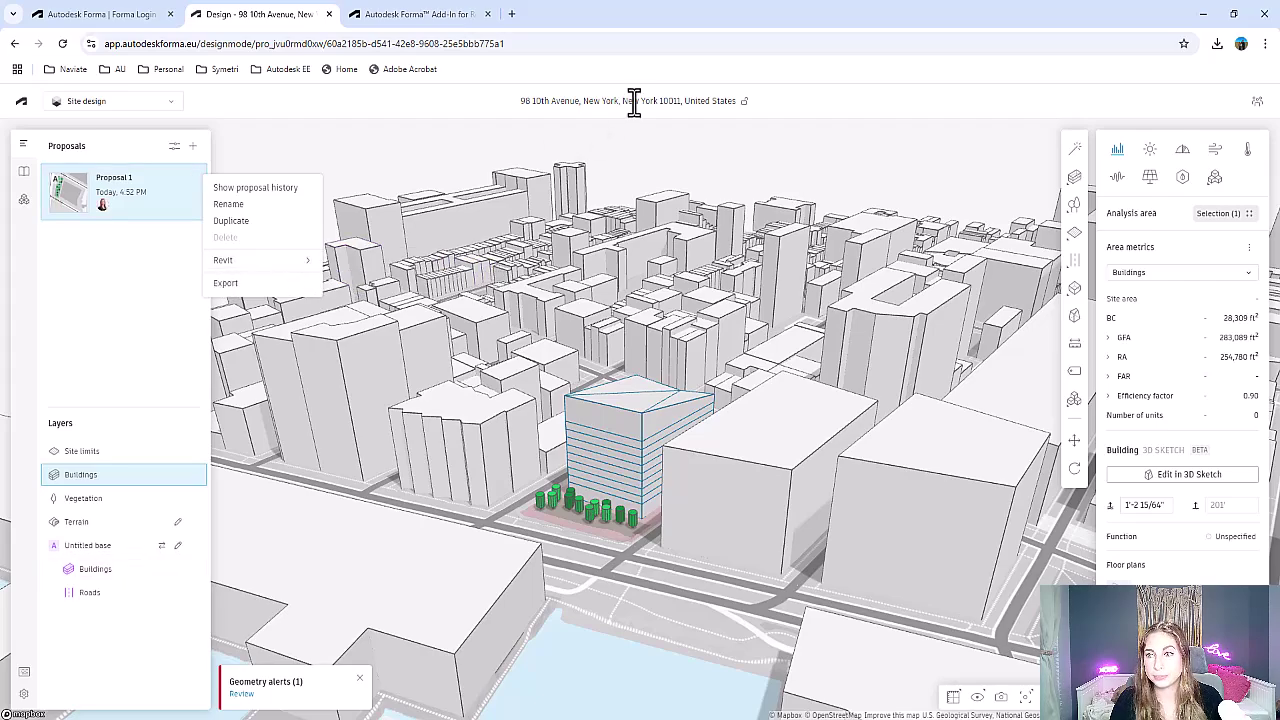
mouse_move(276, 260)
left_click(414, 272)
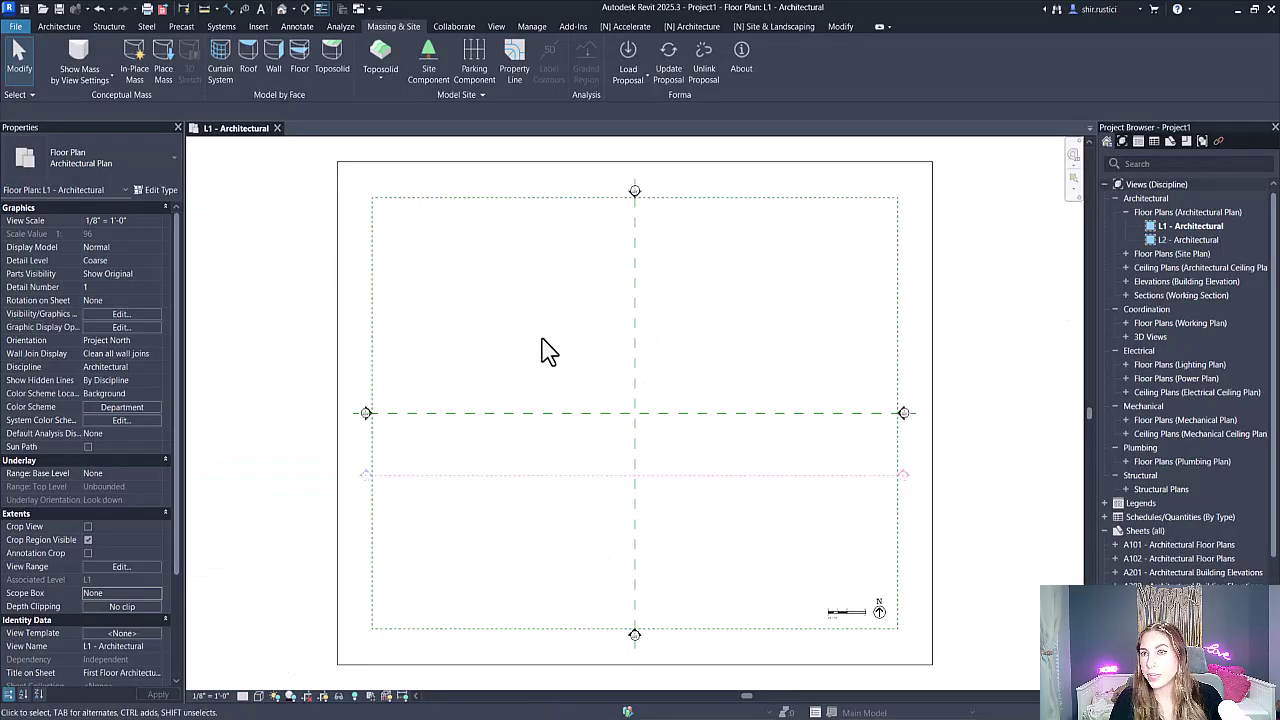
Switch to Autodesk Revit, showing Project1's empty L1 - Architectural floor plan
left_click(388, 38)
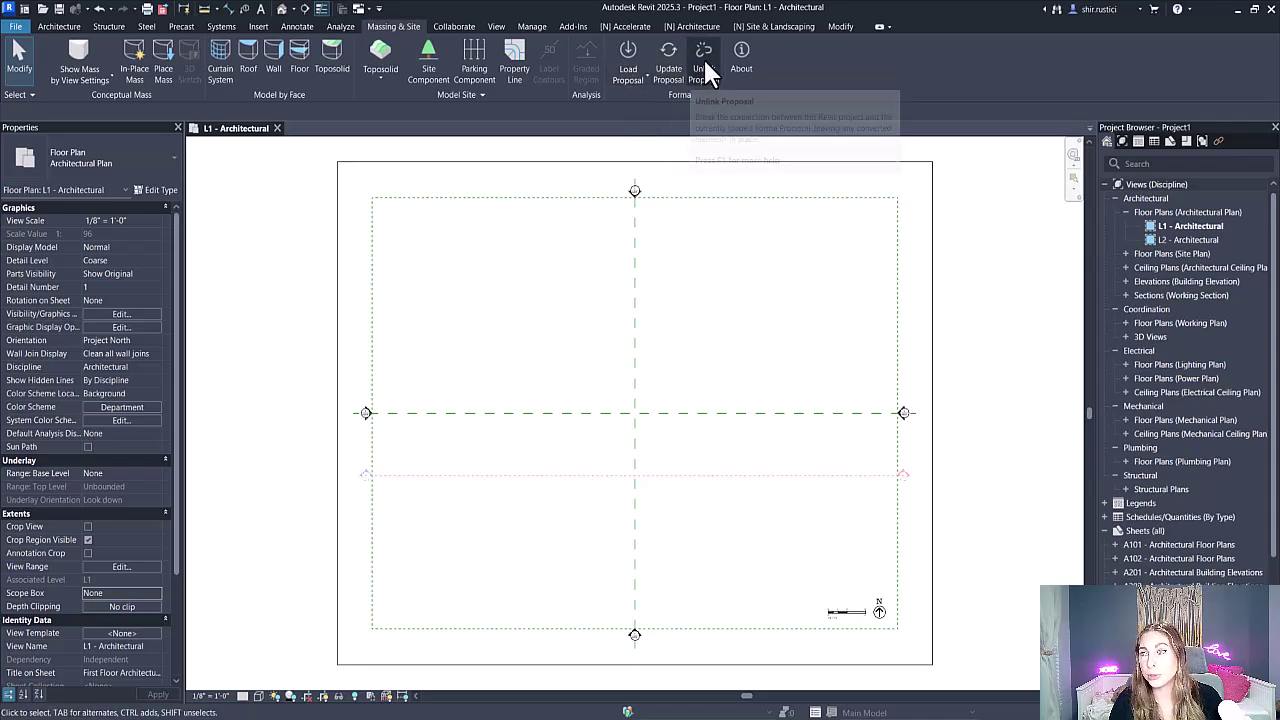
Load Proposal 1 with rooms, parking spots and conceptual masses turned off in the options
left_click(630, 80)
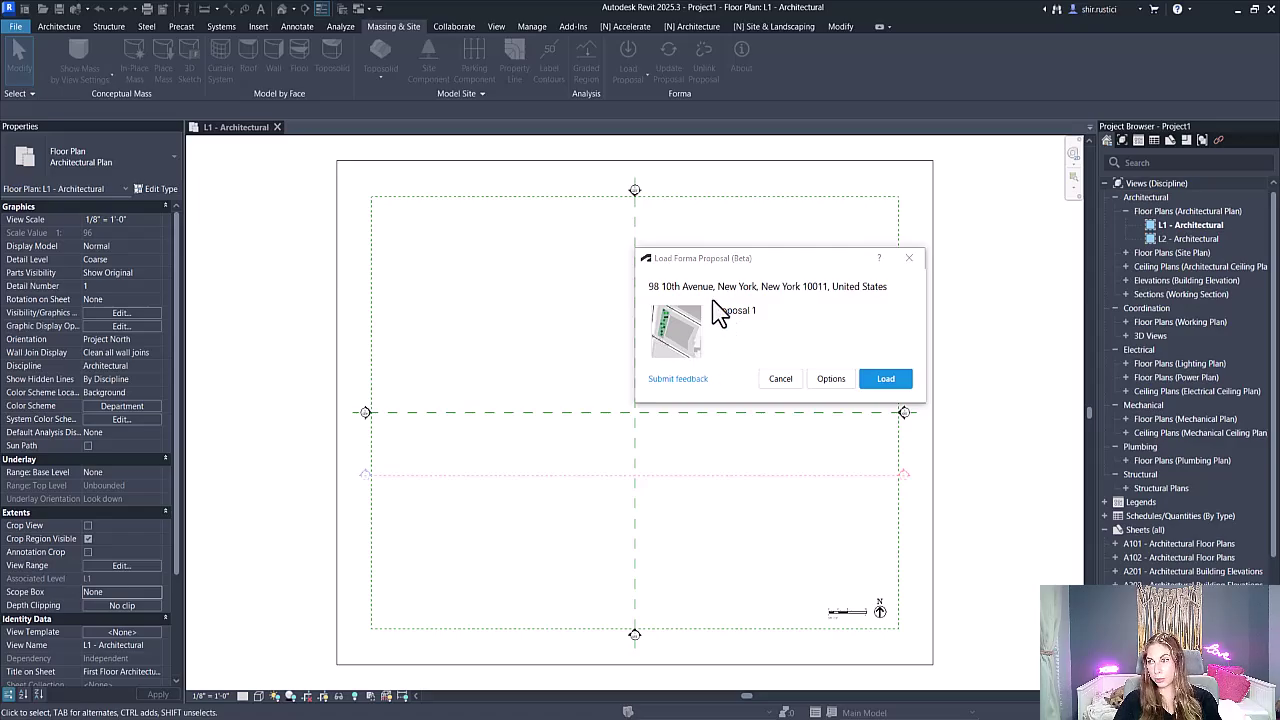
left_click(831, 379)
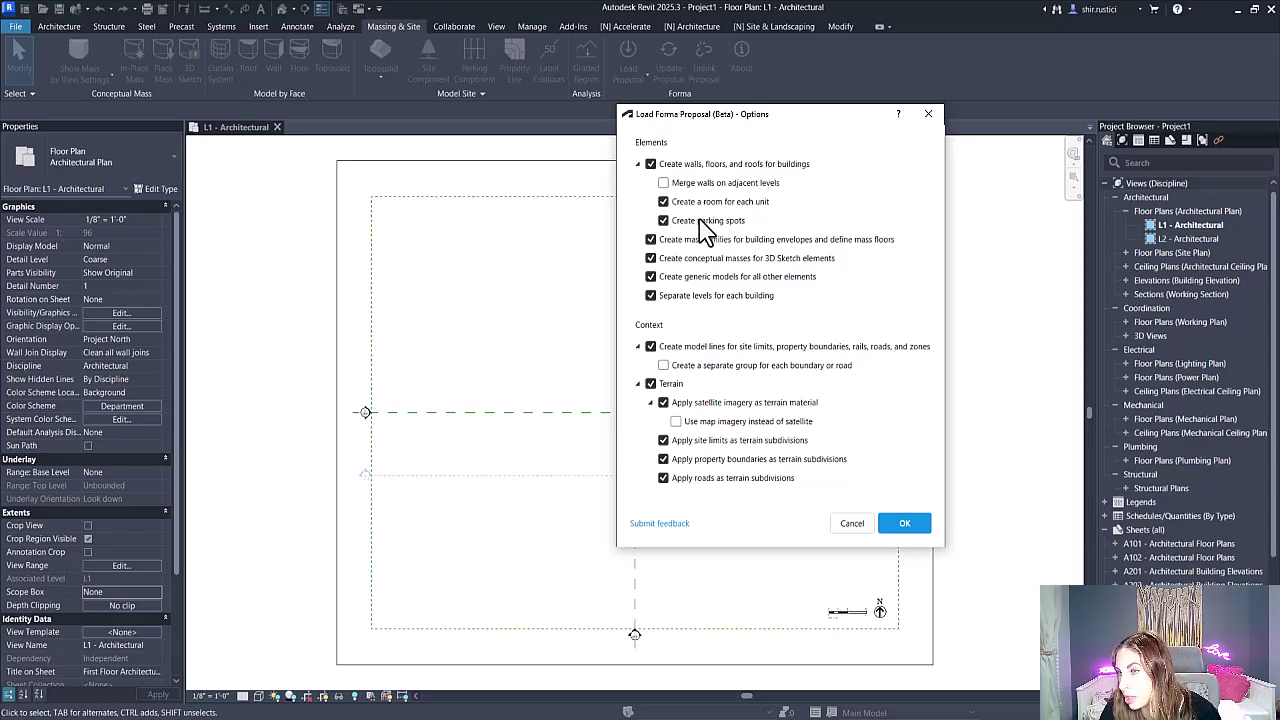
left_click(650, 258)
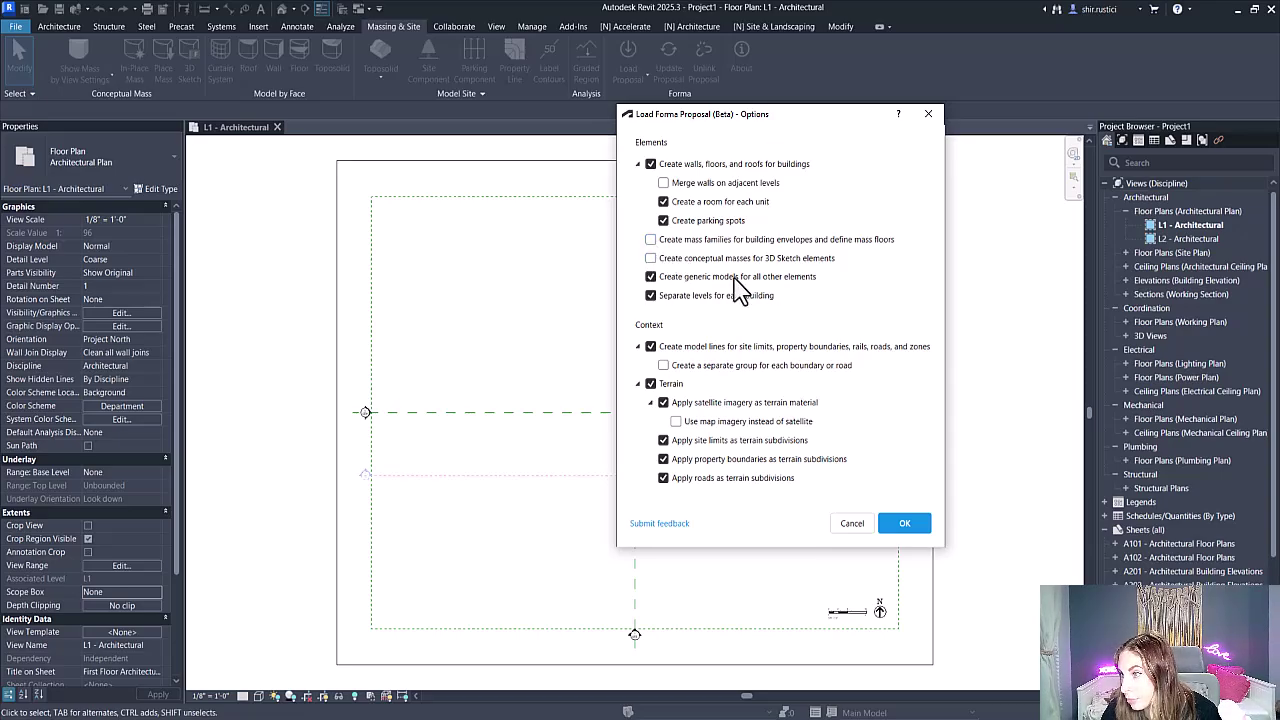
left_click(663, 201)
left_click(663, 220)
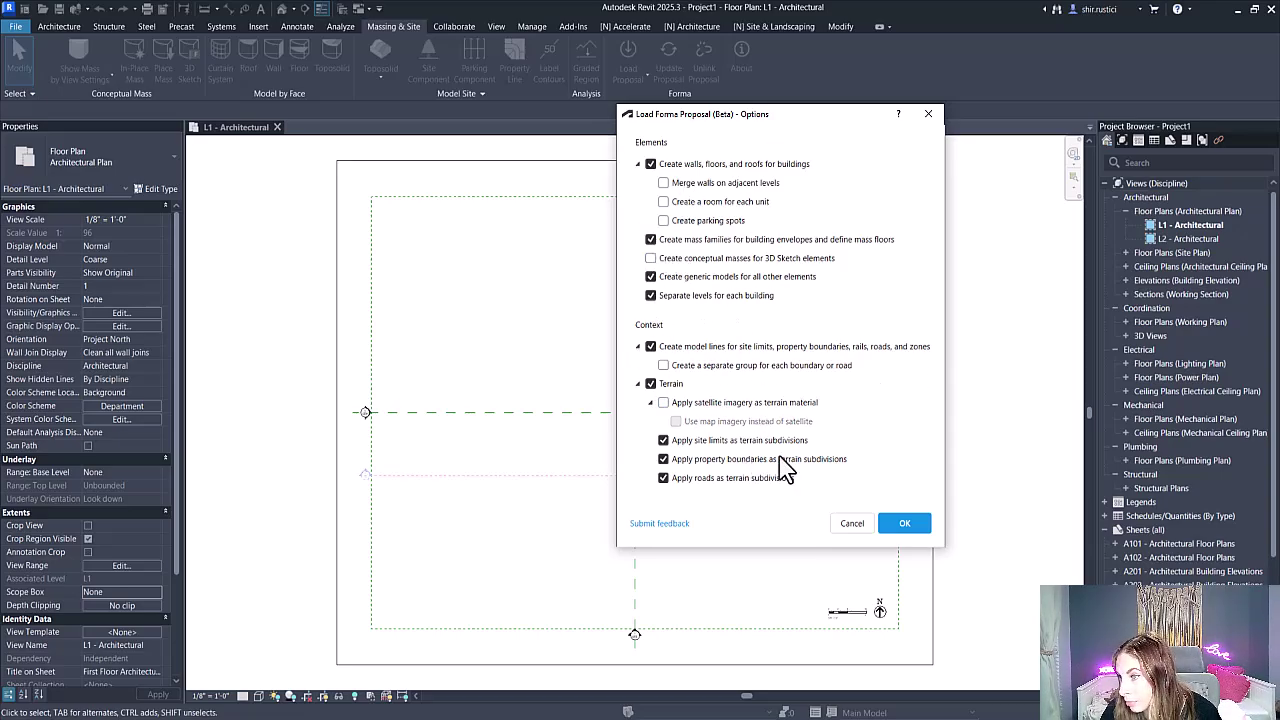
left_click(918, 524)
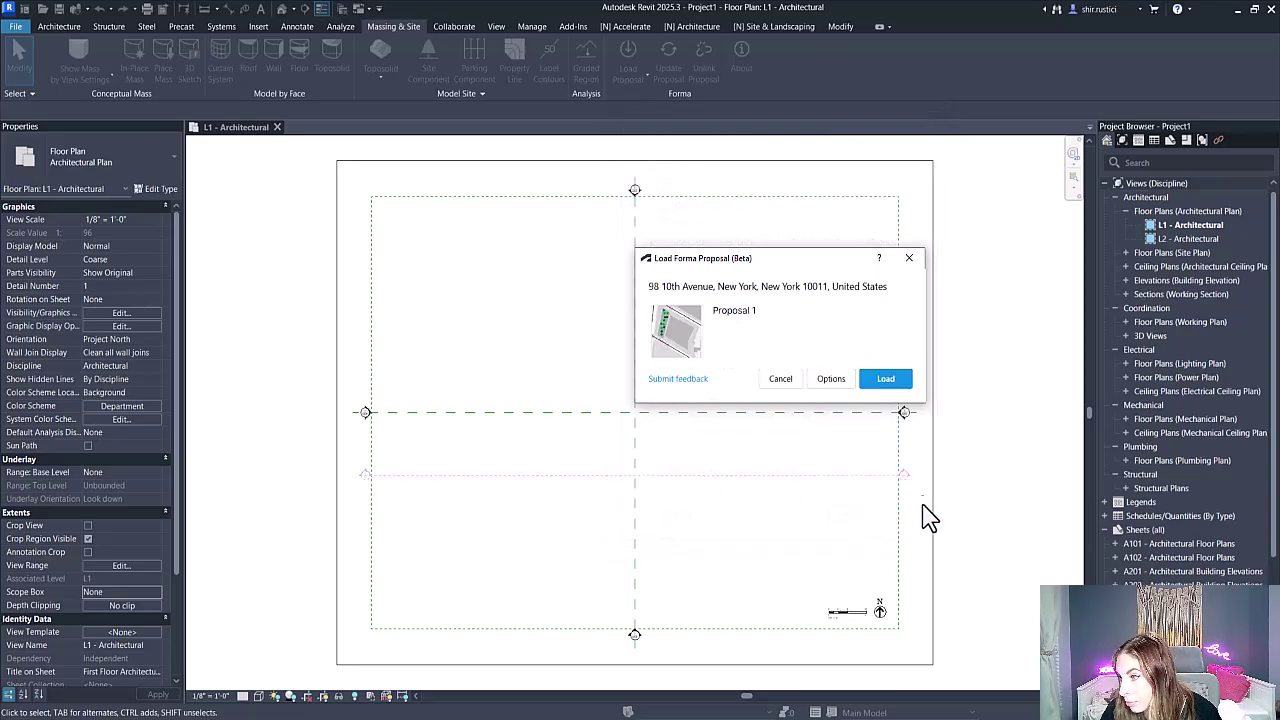
left_click(889, 384)
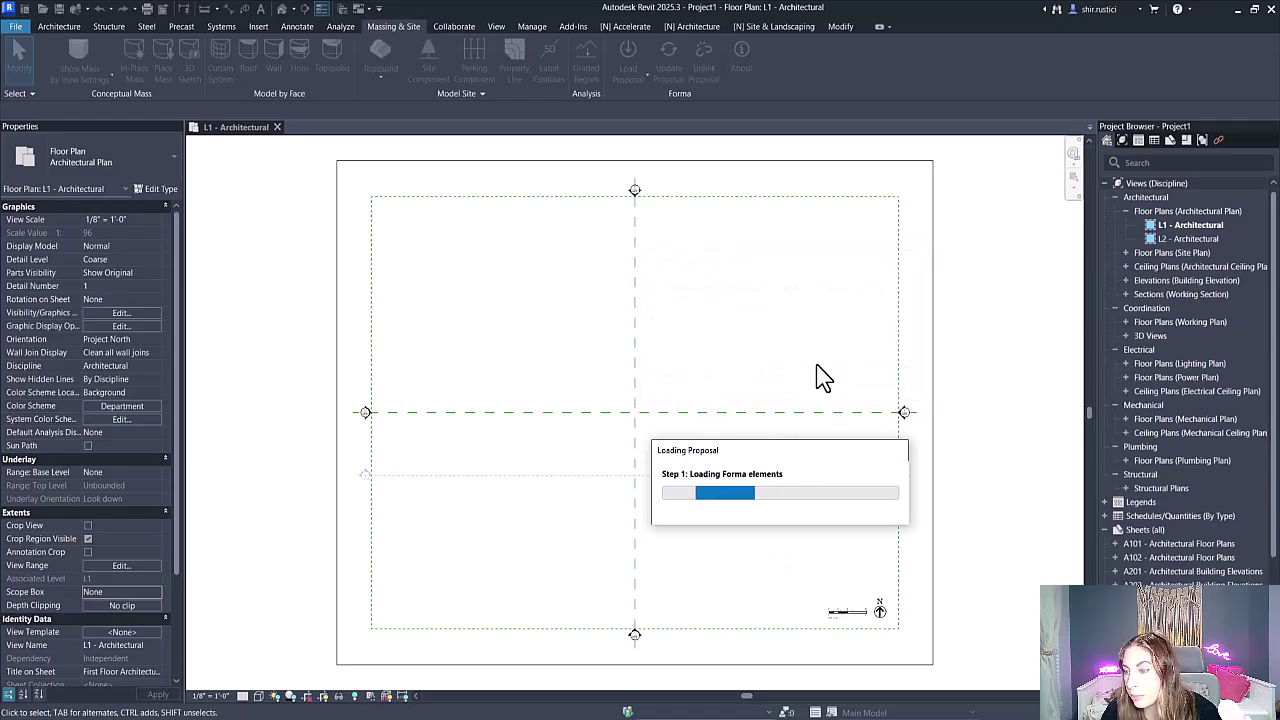